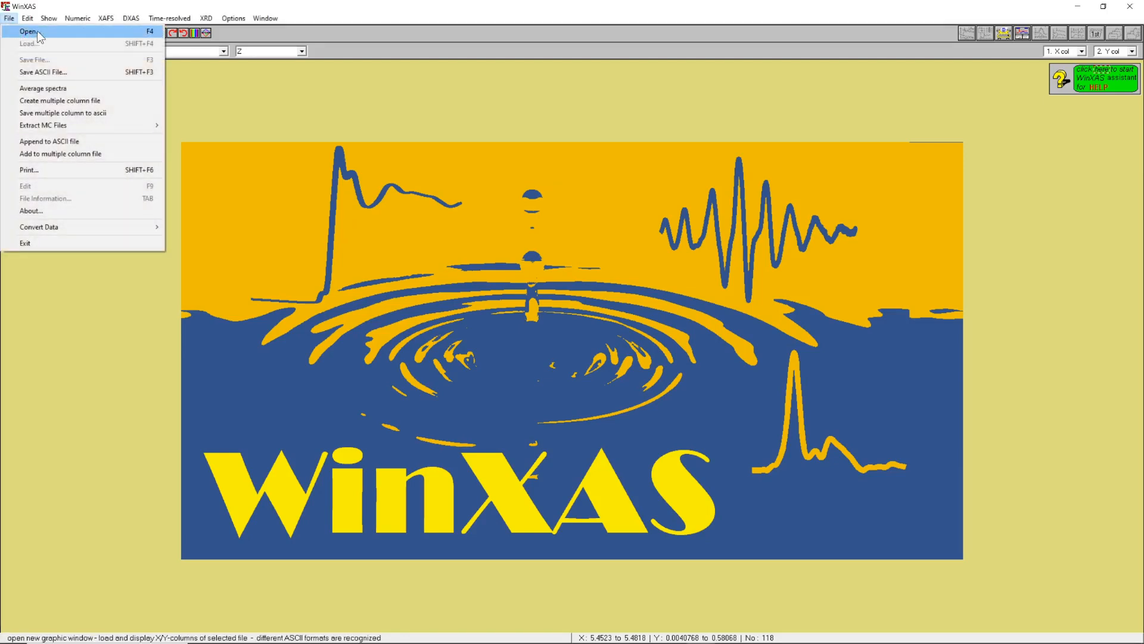
# Step: Open the spectrum file V2O5.xan from the #5_V-oxides_PCA folder
pyautogui.click(37, 30)
pyautogui.click(168, 118)
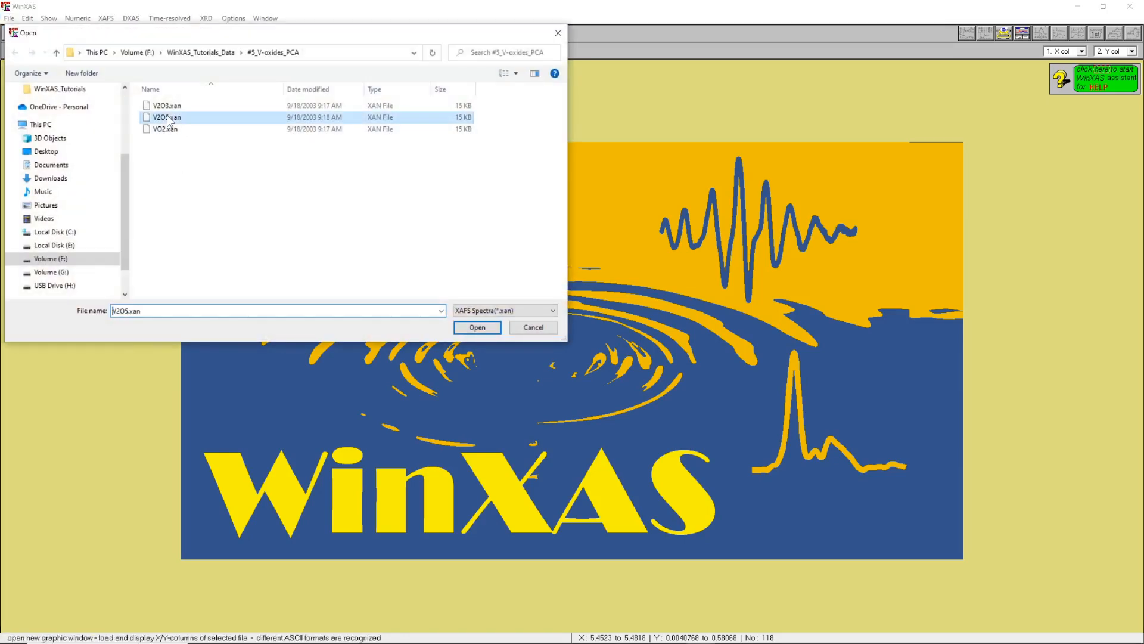
pyautogui.click(477, 327)
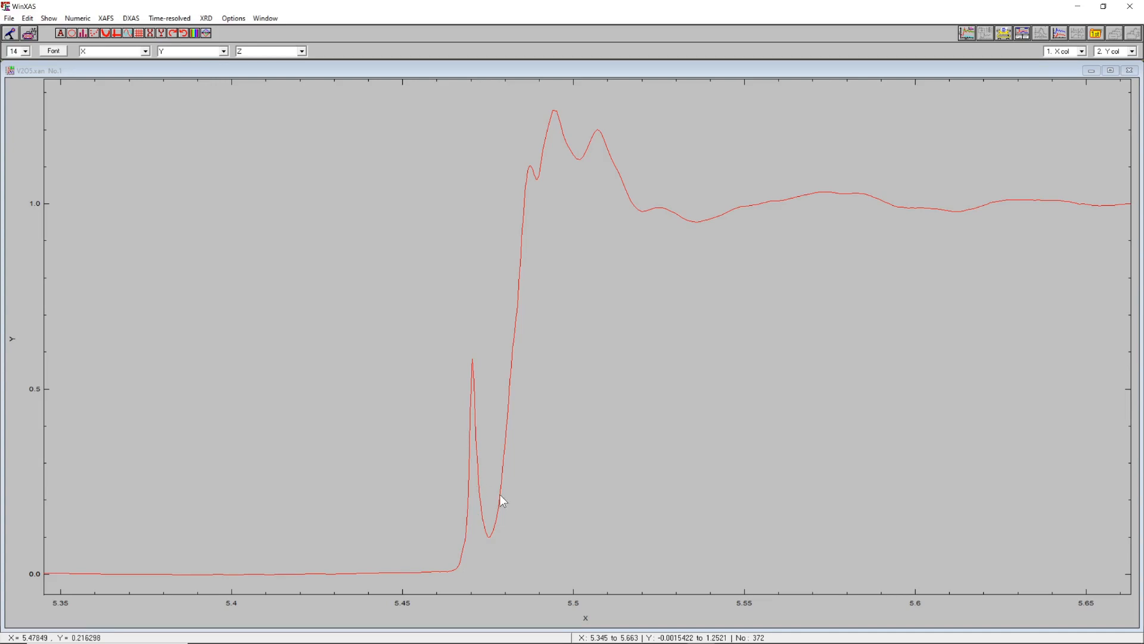
# Step: Cut the spectrum to the pre-edge peak section, with borders at about 5.4523 and 5.4818
pyautogui.rightClick(355, 210)
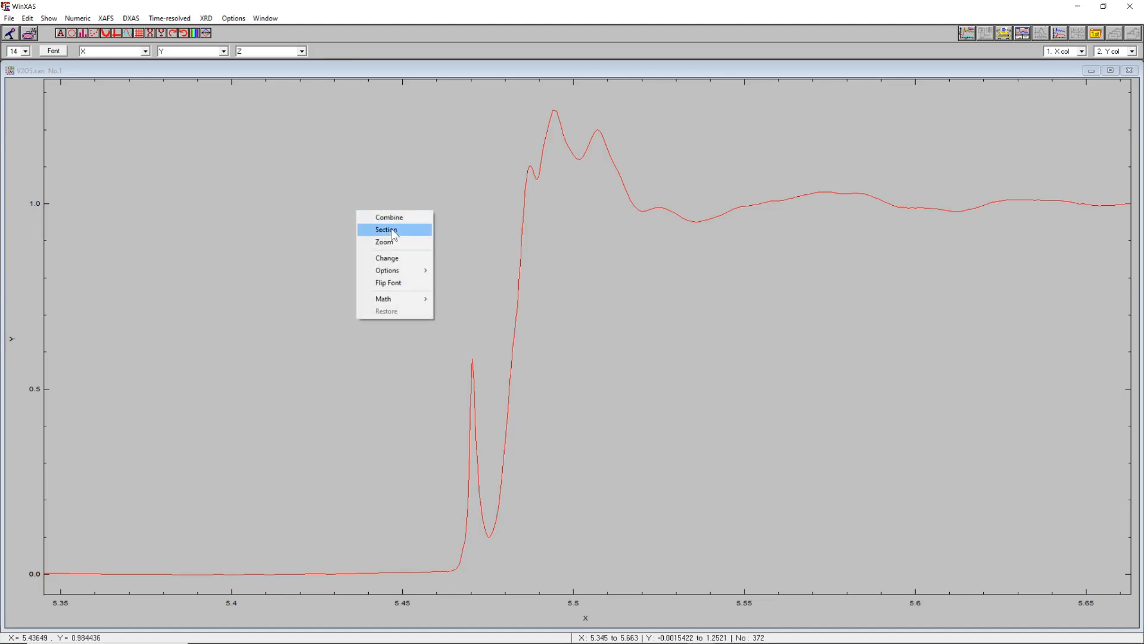
pyautogui.click(391, 228)
pyautogui.click(410, 256)
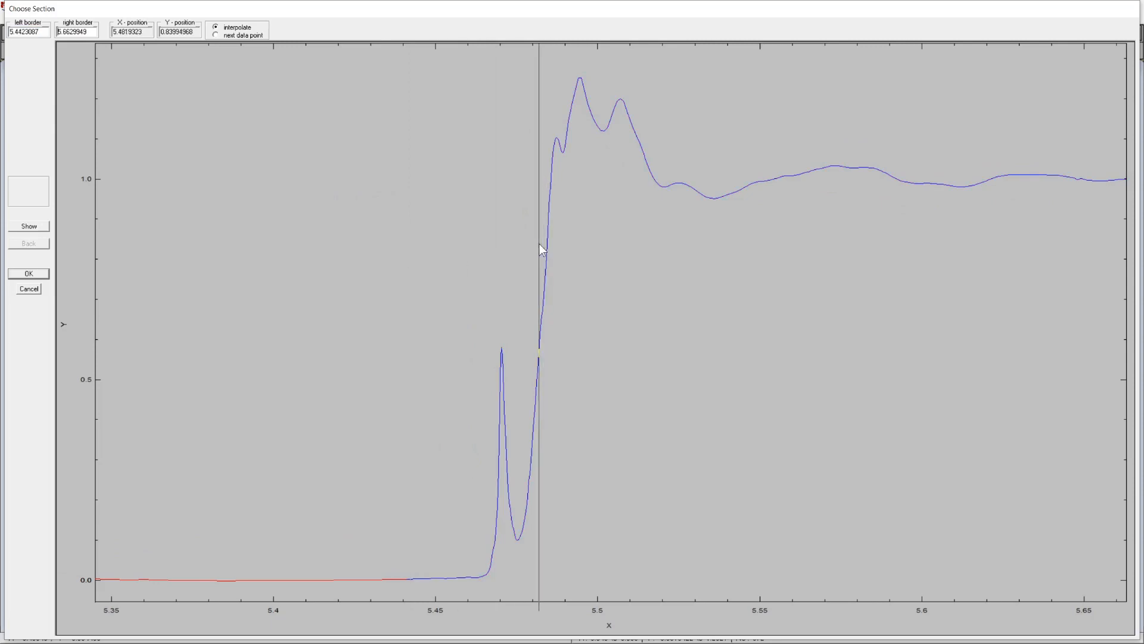
pyautogui.click(538, 243)
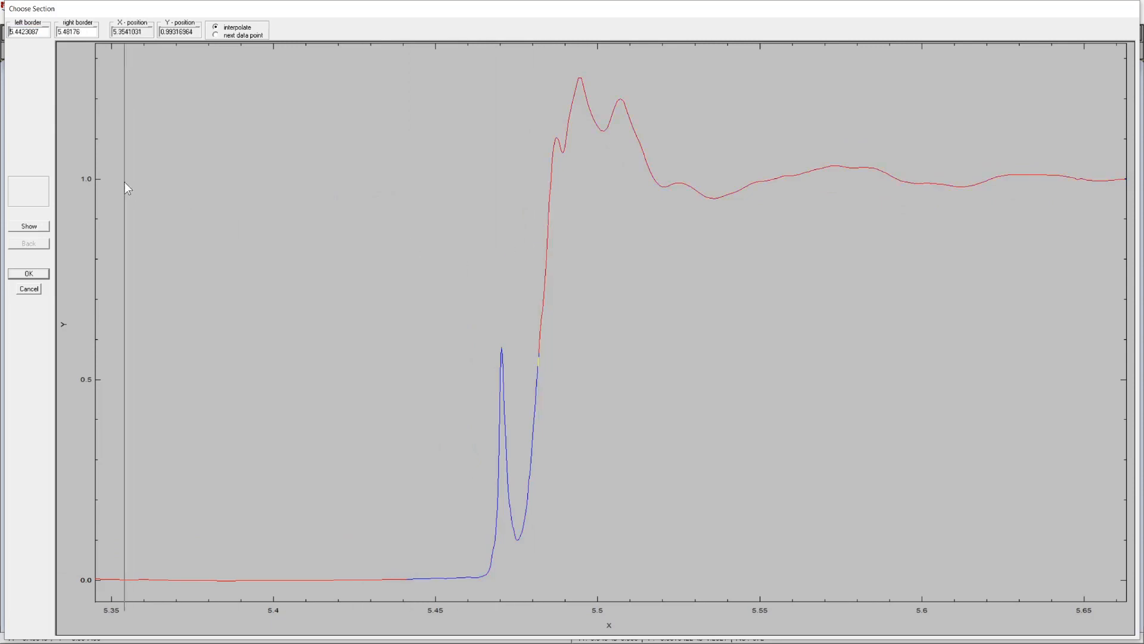
pyautogui.click(29, 226)
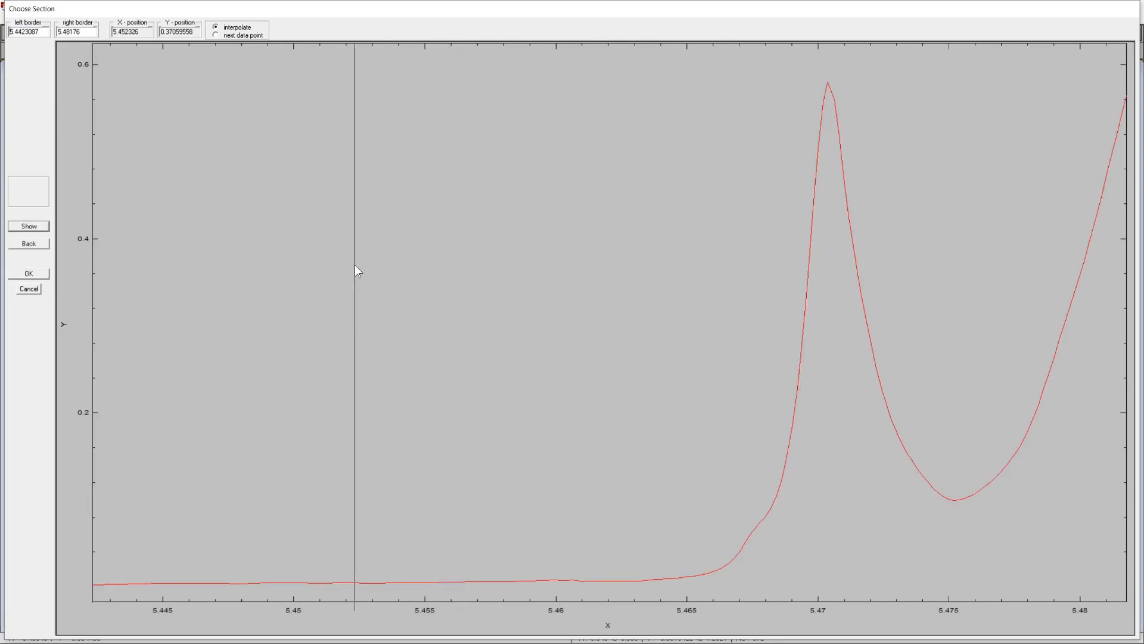
pyautogui.click(353, 265)
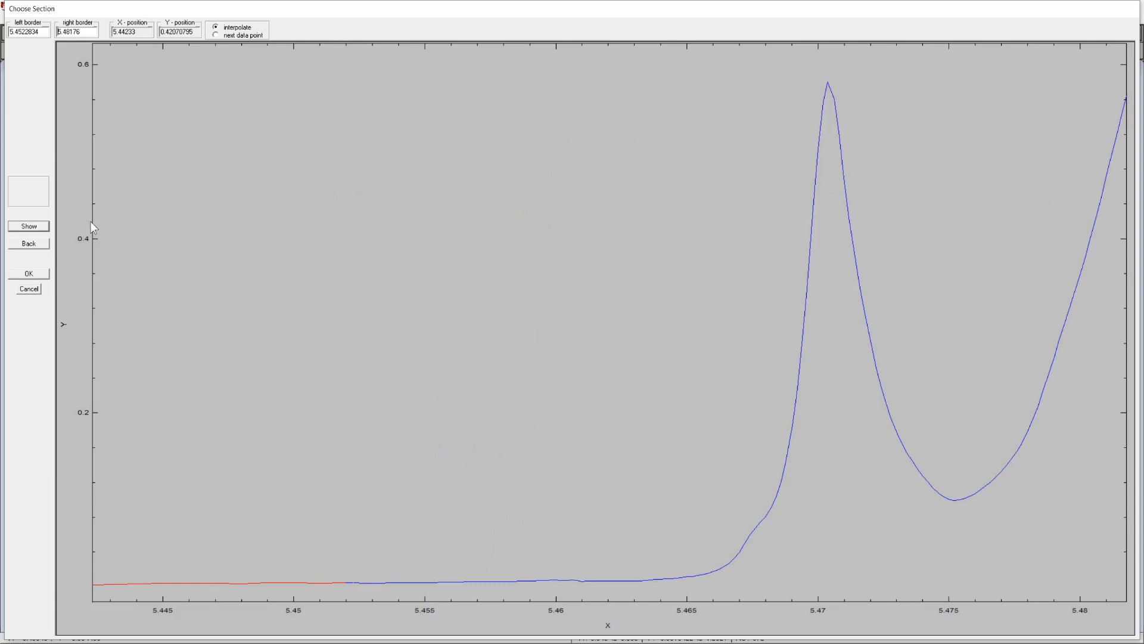
pyautogui.click(30, 228)
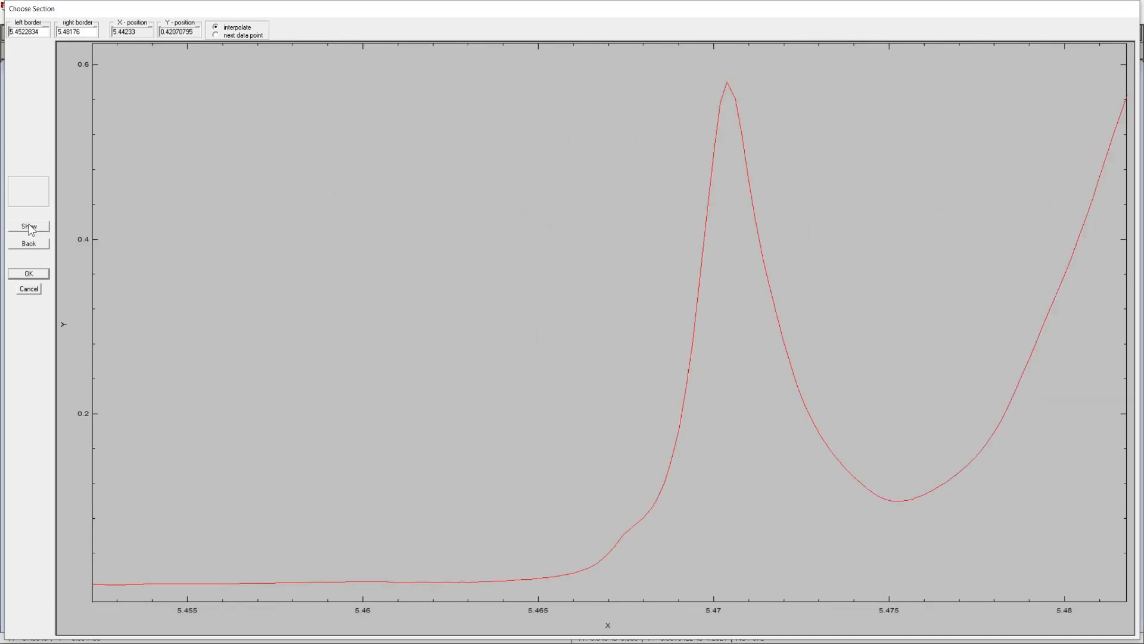
pyautogui.click(28, 274)
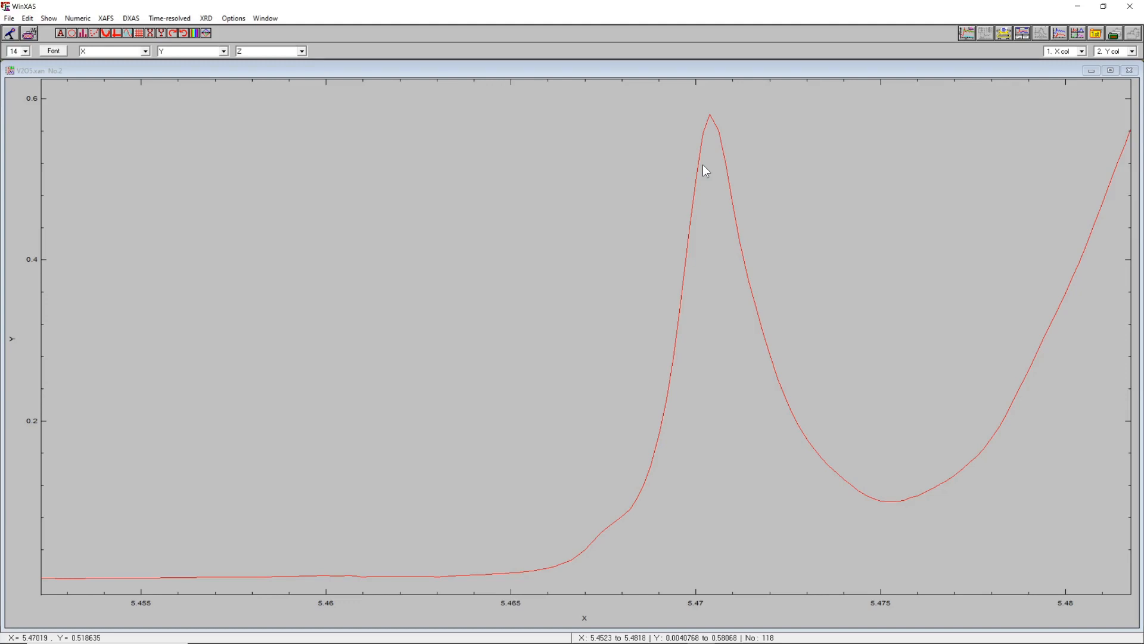
# Step: Run a minimum-maximum search on the pre-edge section, saving the highest/lowest value only
pyautogui.click(79, 20)
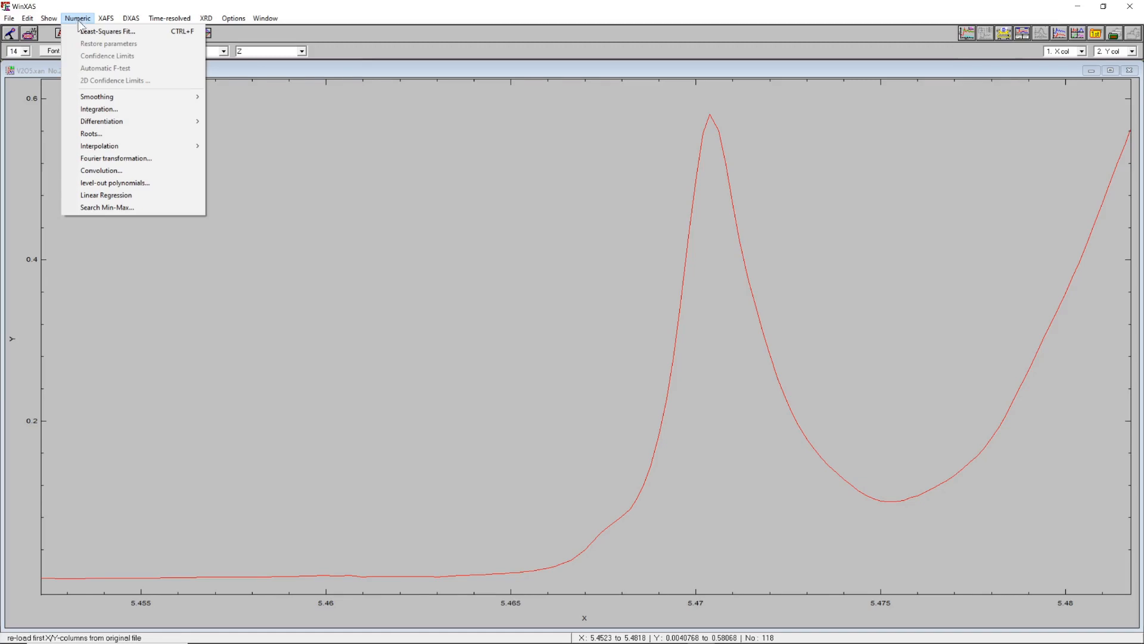
pyautogui.moveTo(100, 102)
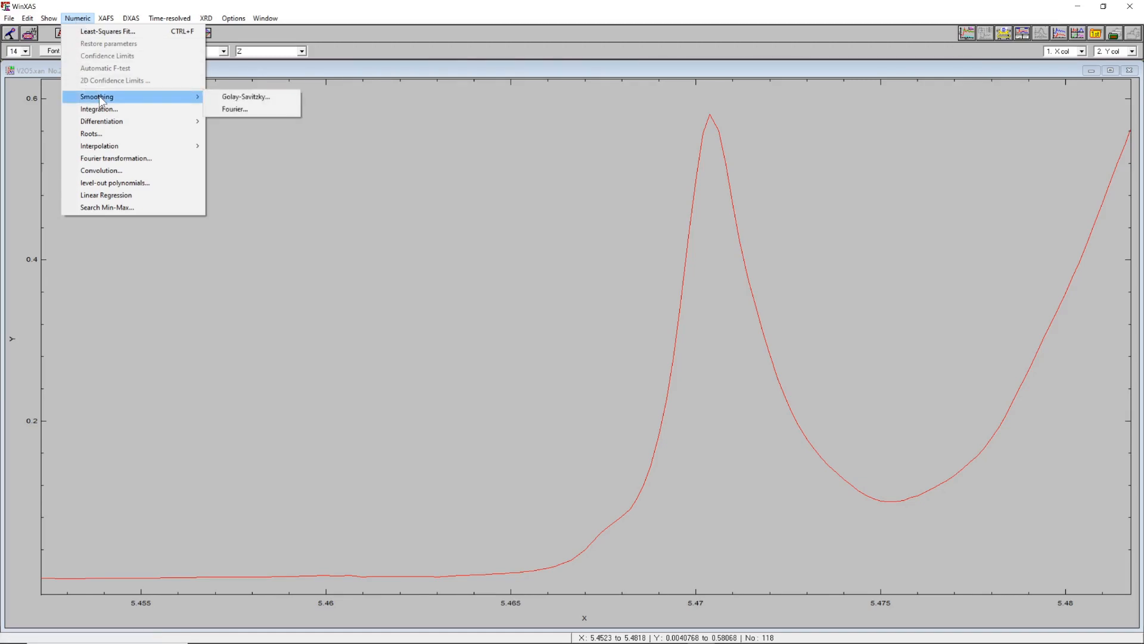
pyautogui.moveTo(98, 125)
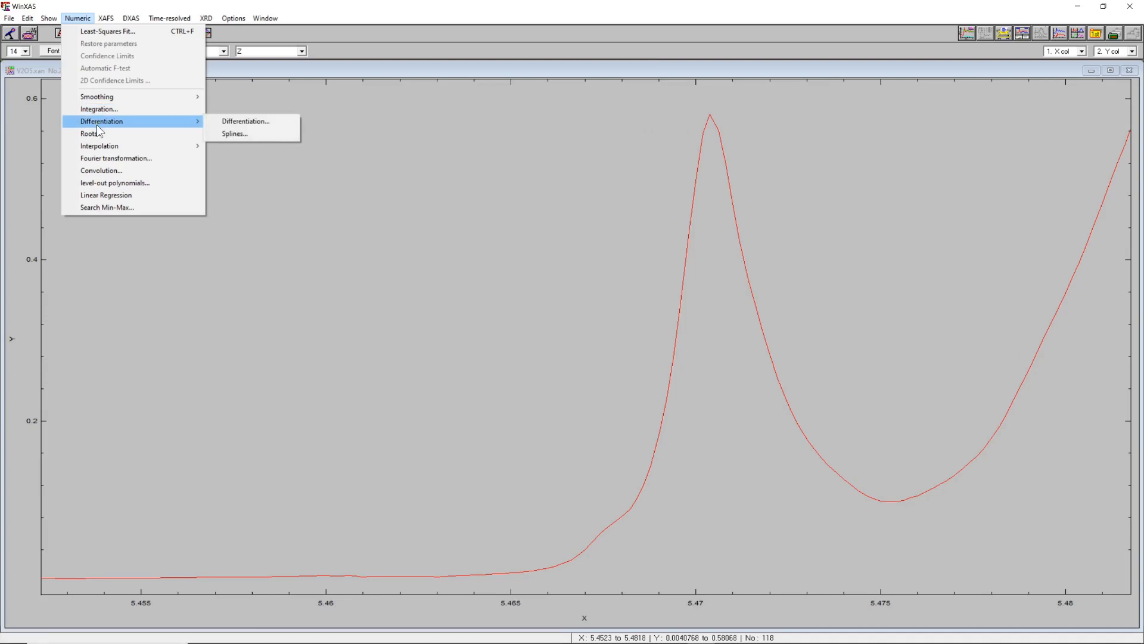
pyautogui.moveTo(103, 151)
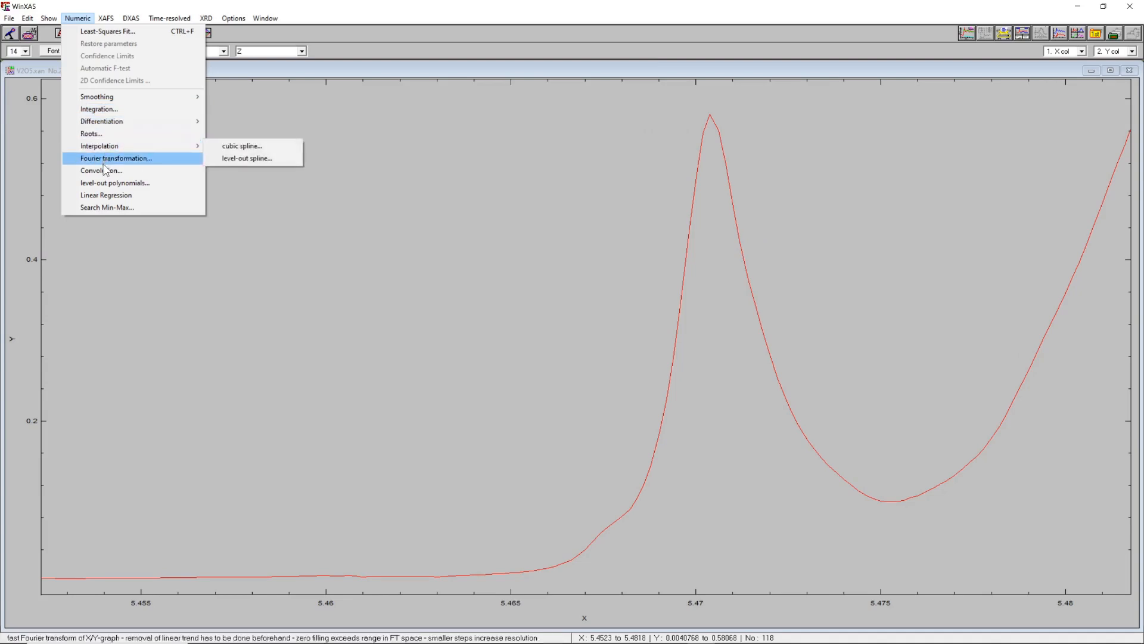
pyautogui.click(105, 209)
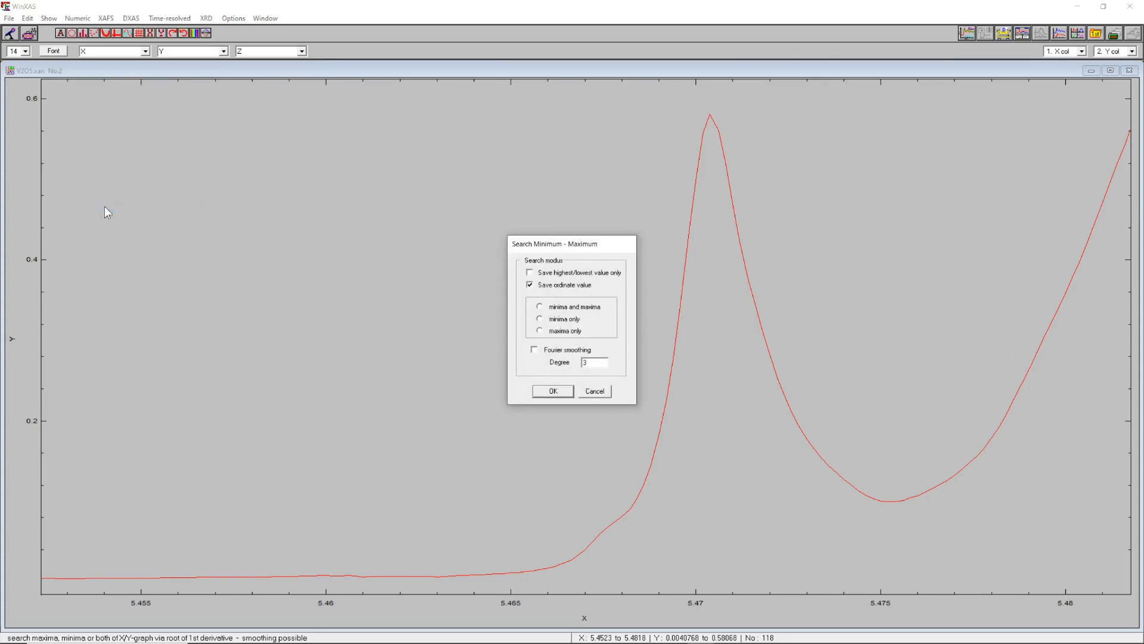
pyautogui.click(562, 276)
pyautogui.click(552, 390)
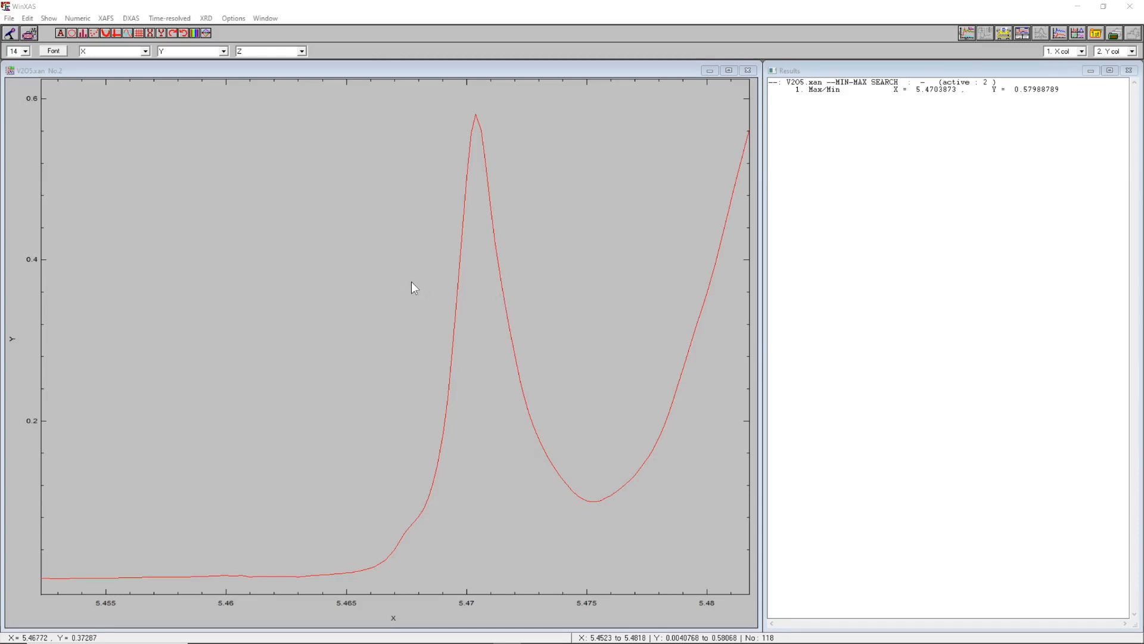
# Step: Set up a least-squares fit of the pre-edge section using two pseudo-Voigt functions
pyautogui.click(77, 19)
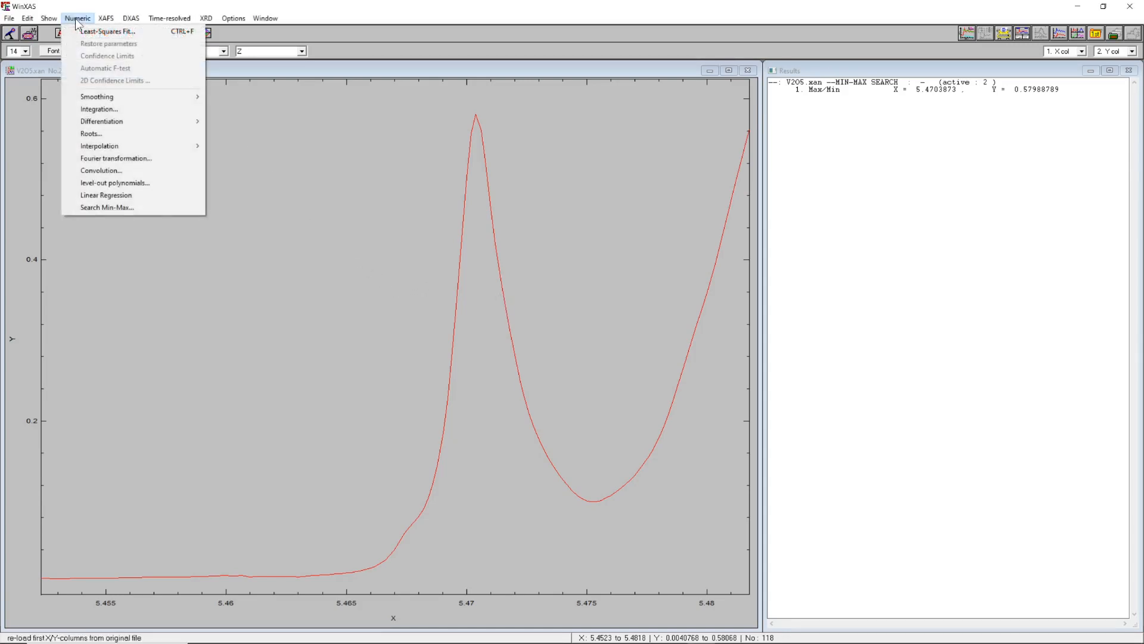
pyautogui.click(109, 31)
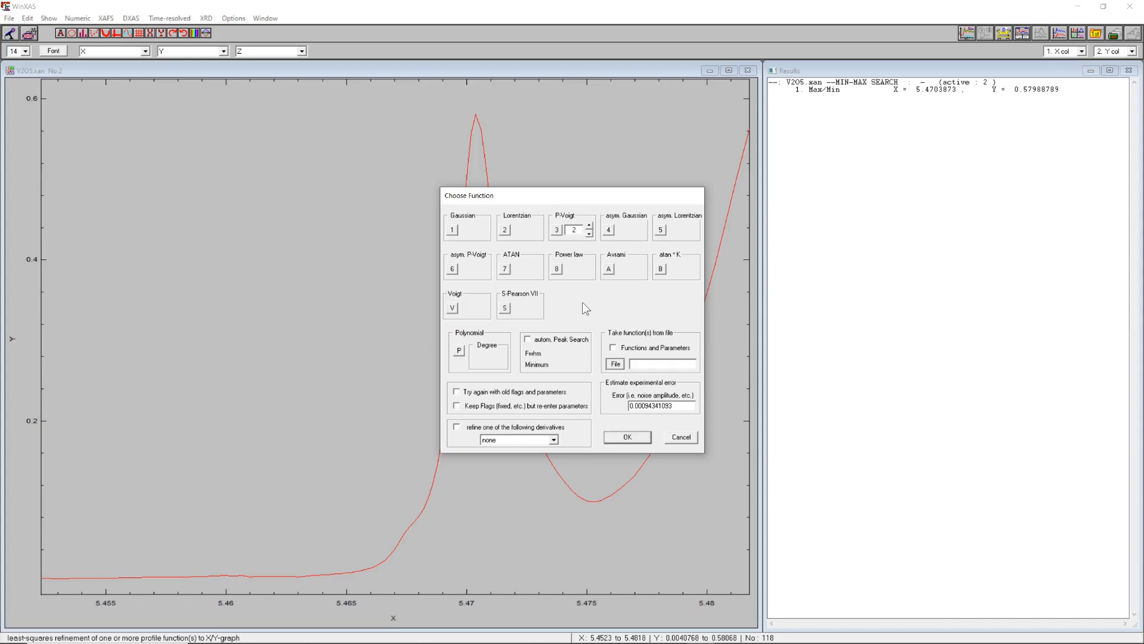
pyautogui.moveTo(576, 191); pyautogui.dragTo(289, 127)
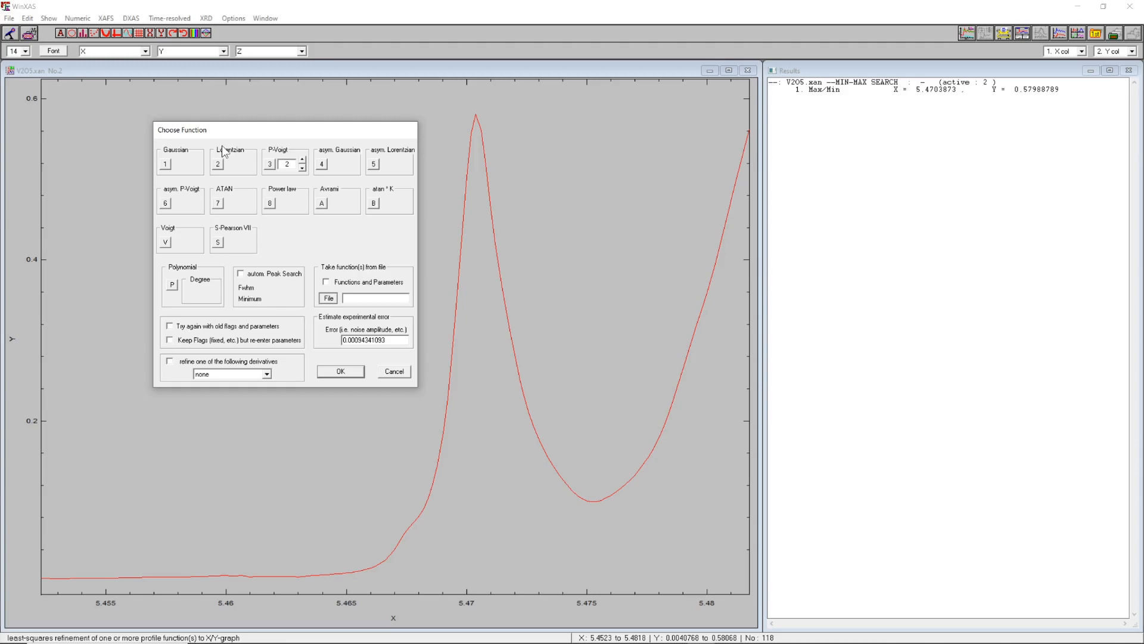
pyautogui.click(338, 372)
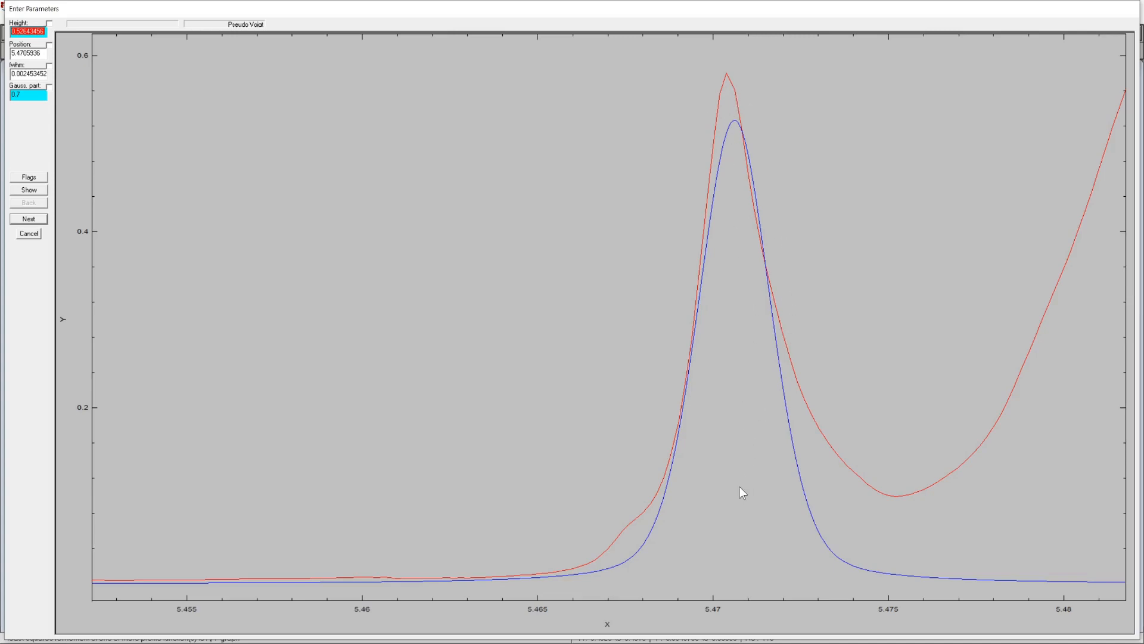
# Step: Place the first pseudo-Voigt on the pre-edge peak with height about 0.564, position about 5.4704 and fwhm about 0.00244
pyautogui.click(737, 572)
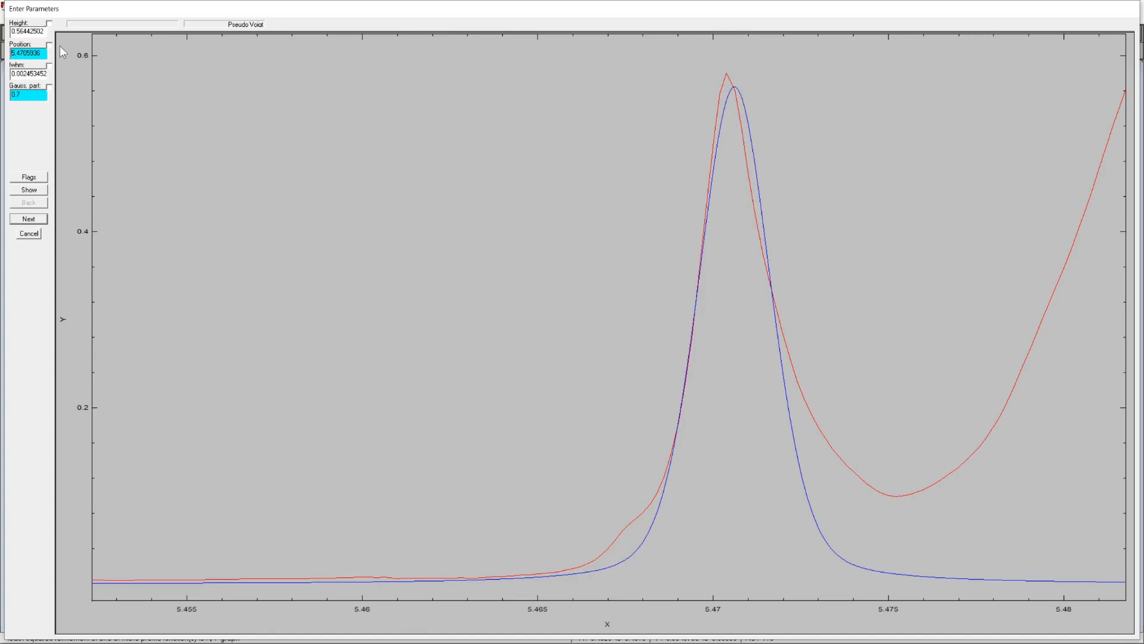
pyautogui.click(403, 184)
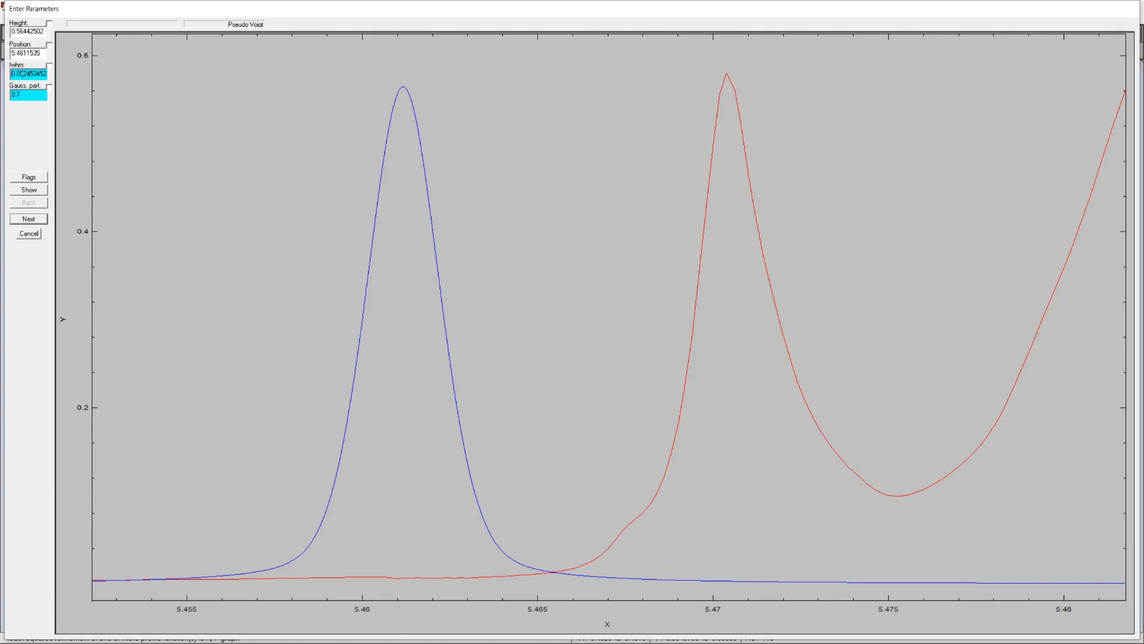
pyautogui.press('Tab')
pyautogui.press('Tab')
pyautogui.press('Tab')
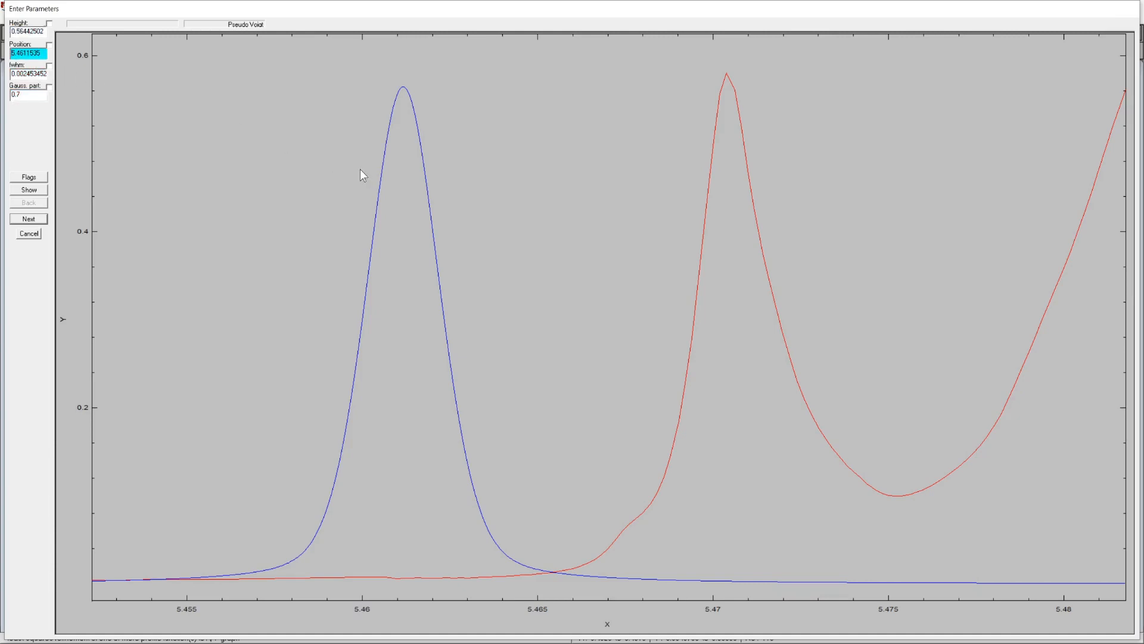
pyautogui.press('Tab')
pyautogui.press('Tab')
pyautogui.press('Tab')
pyautogui.press('Tab')
pyautogui.click(726, 84)
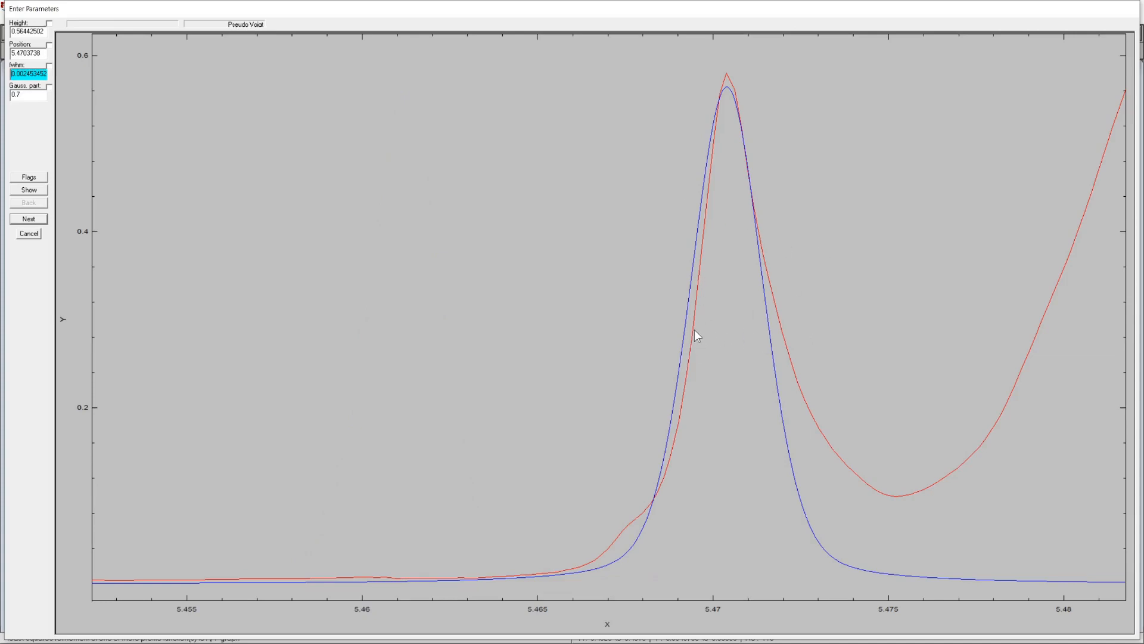
pyautogui.click(776, 349)
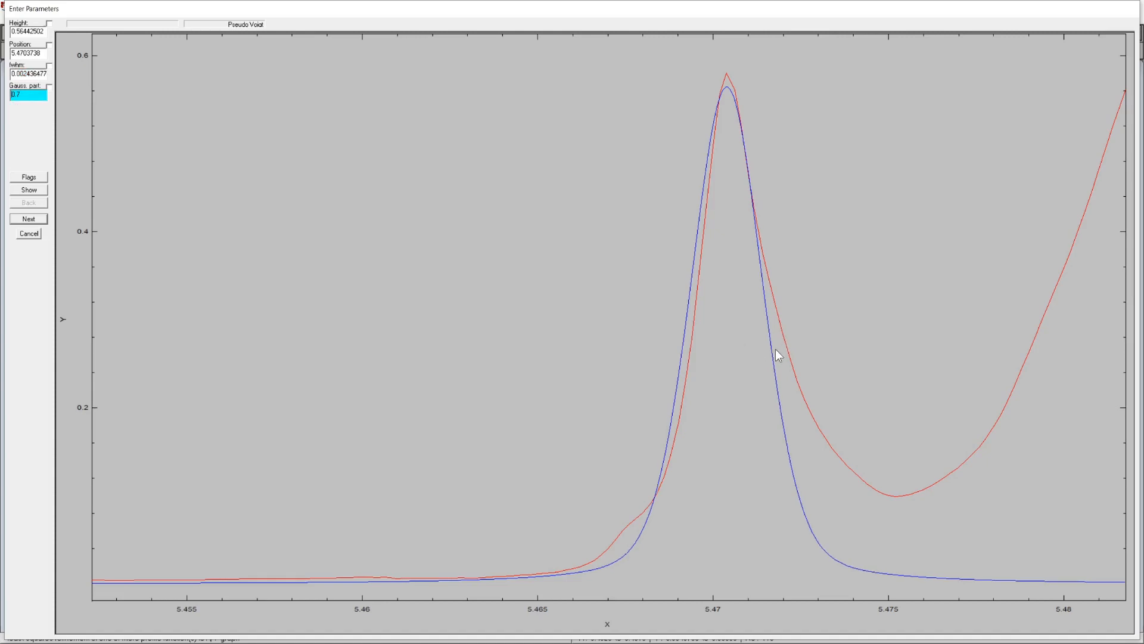
pyautogui.click(29, 218)
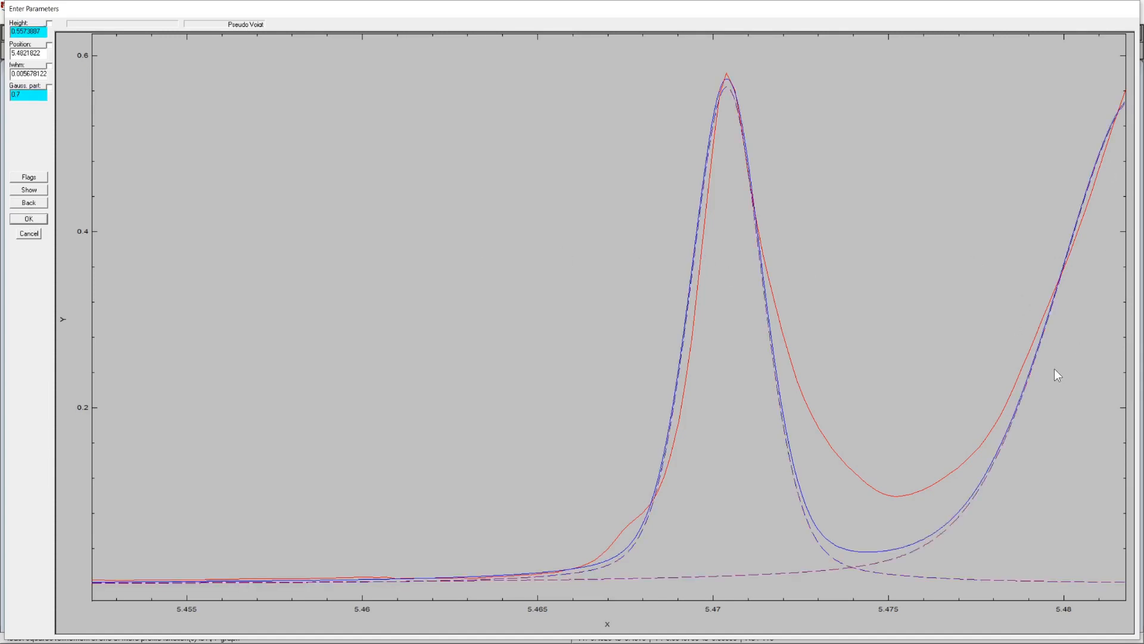
# Step: Place the second pseudo-Voigt on the rising edge with height about 0.493, position 5.4813 and fwhm 0.00183, and run the fit
pyautogui.moveTo(1116, 127); pyautogui.dragTo(1090, 560)
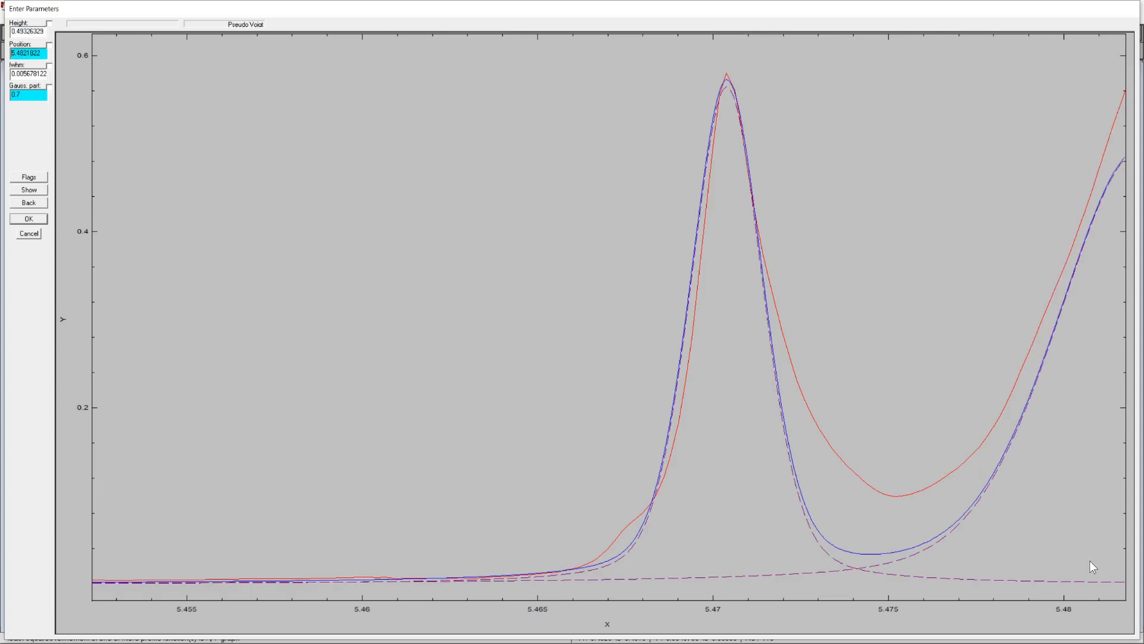
pyautogui.click(1109, 158)
pyautogui.click(1006, 307)
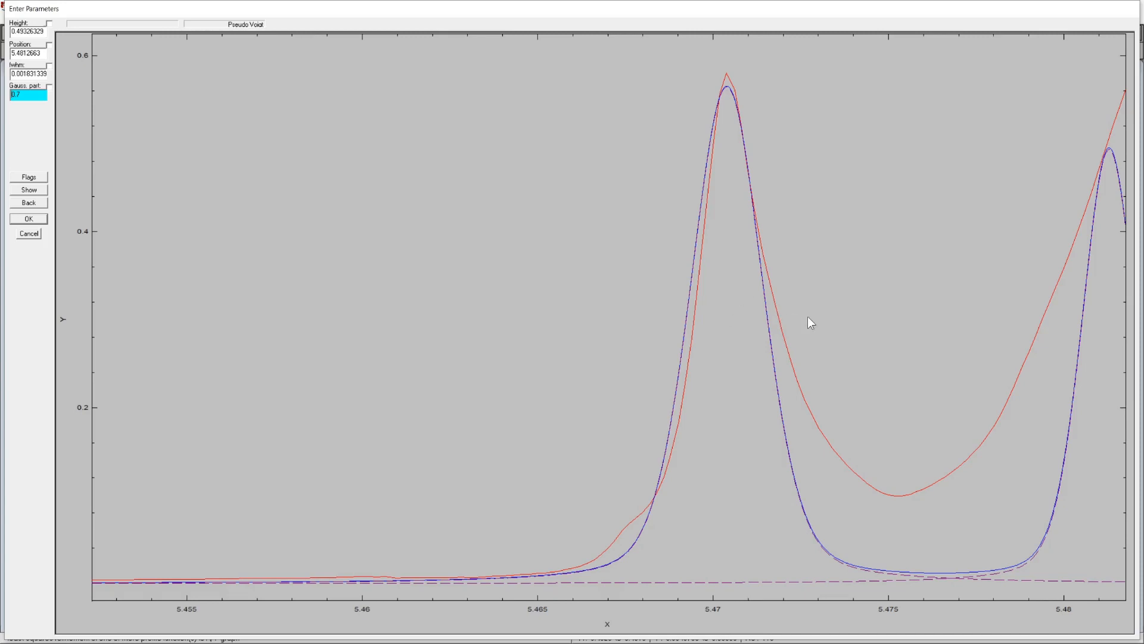
pyautogui.click(28, 220)
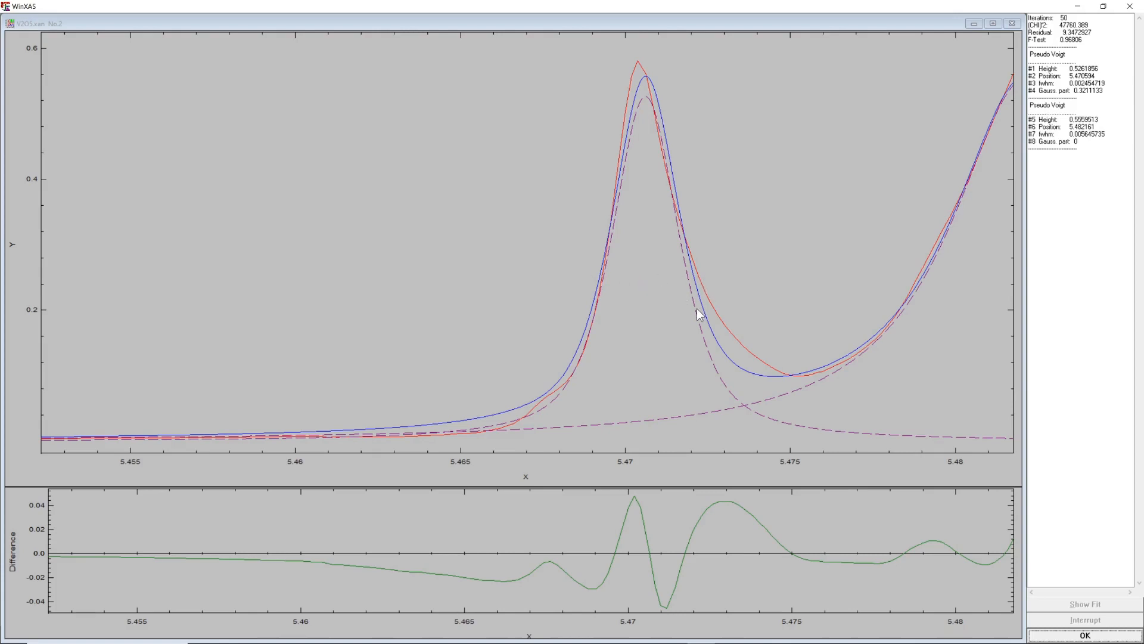
pyautogui.click(1058, 632)
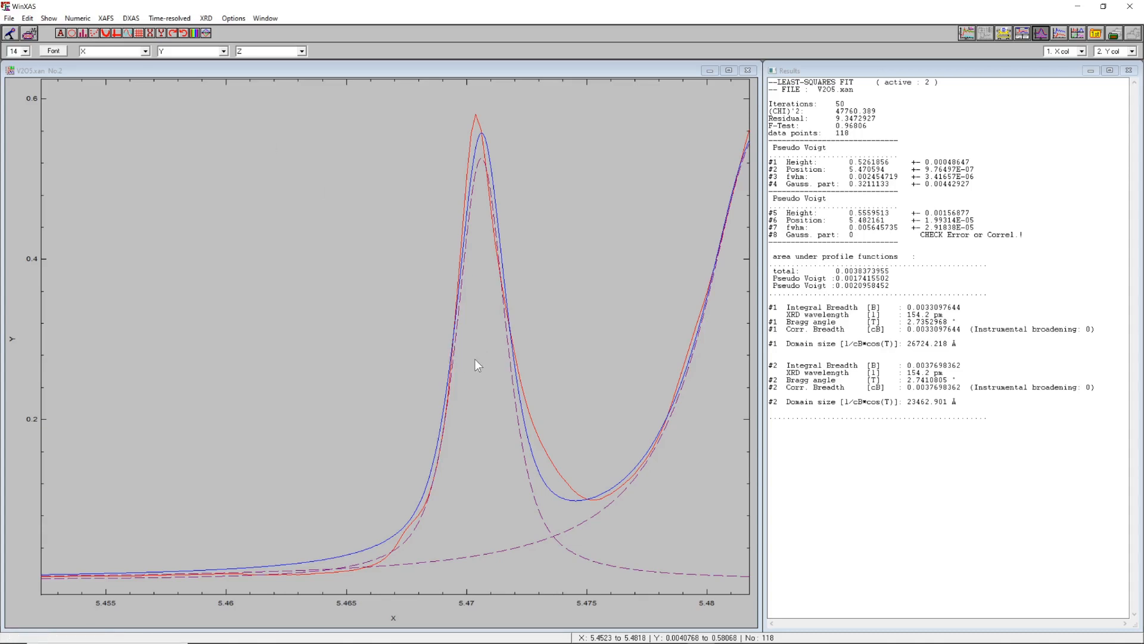
# Step: Set up a new least-squares fit using one pseudo-Voigt and one asymmetric pseudo-Voigt function
pyautogui.click(76, 20)
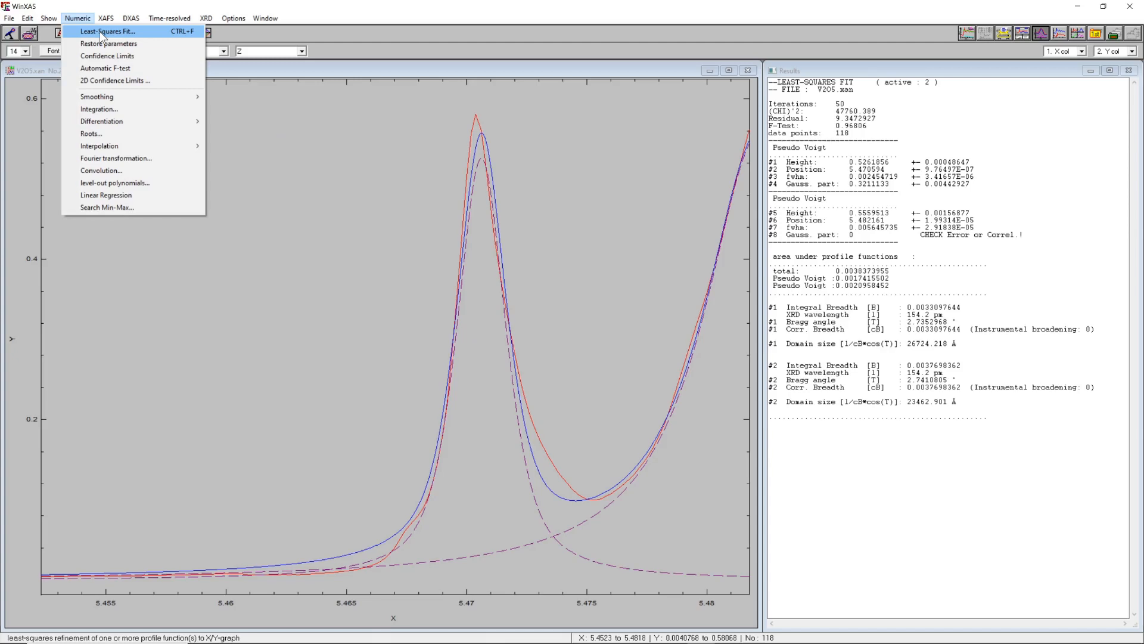
pyautogui.click(102, 33)
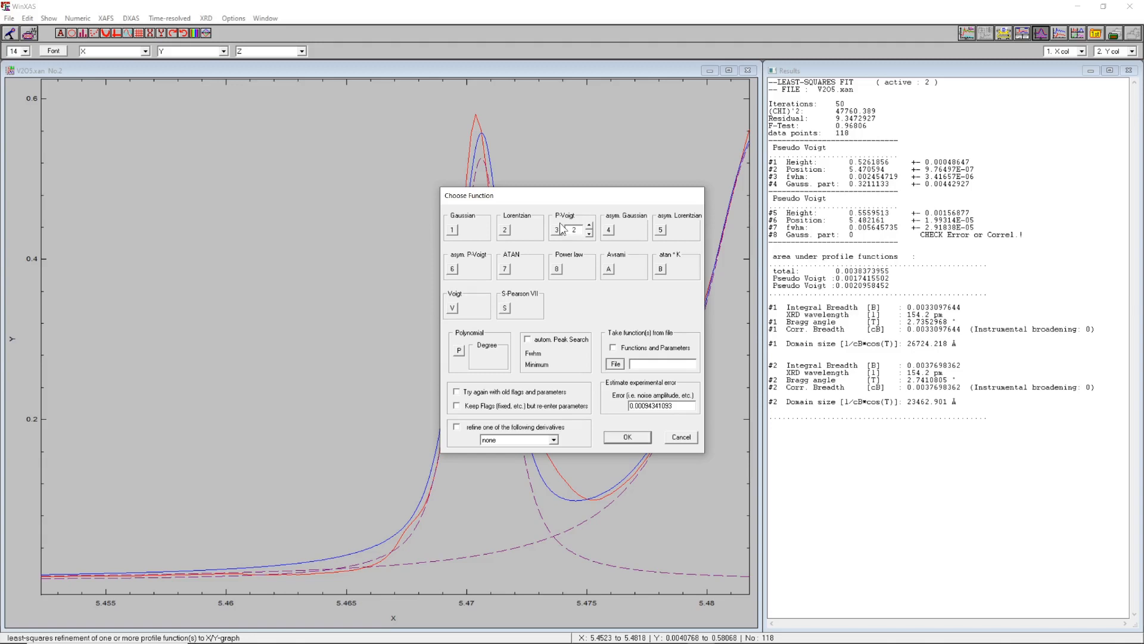
pyautogui.click(588, 234)
pyautogui.click(453, 268)
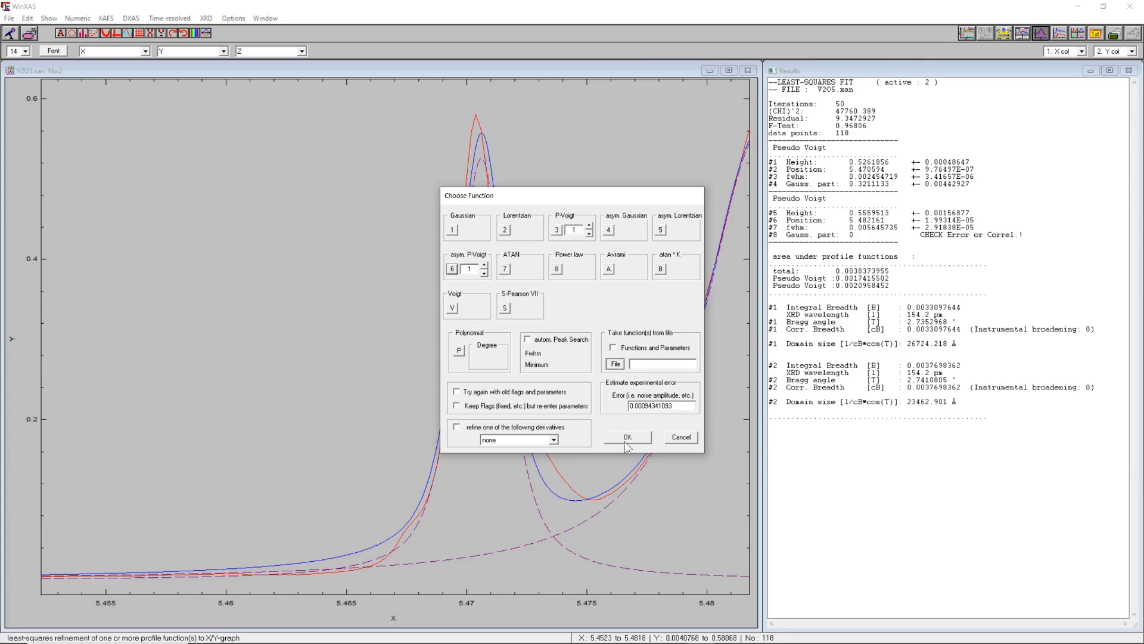
pyautogui.click(626, 439)
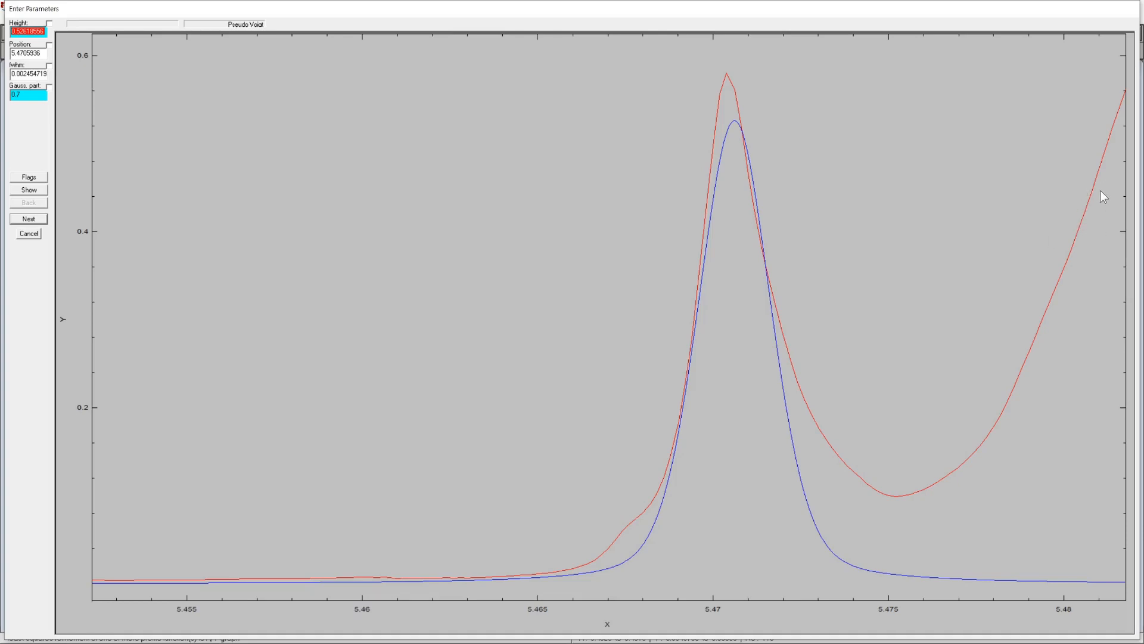
# Step: Move the pseudo-Voigt function onto the rising edge at position about 5.4812, keeping its height and width
pyautogui.press('Tab')
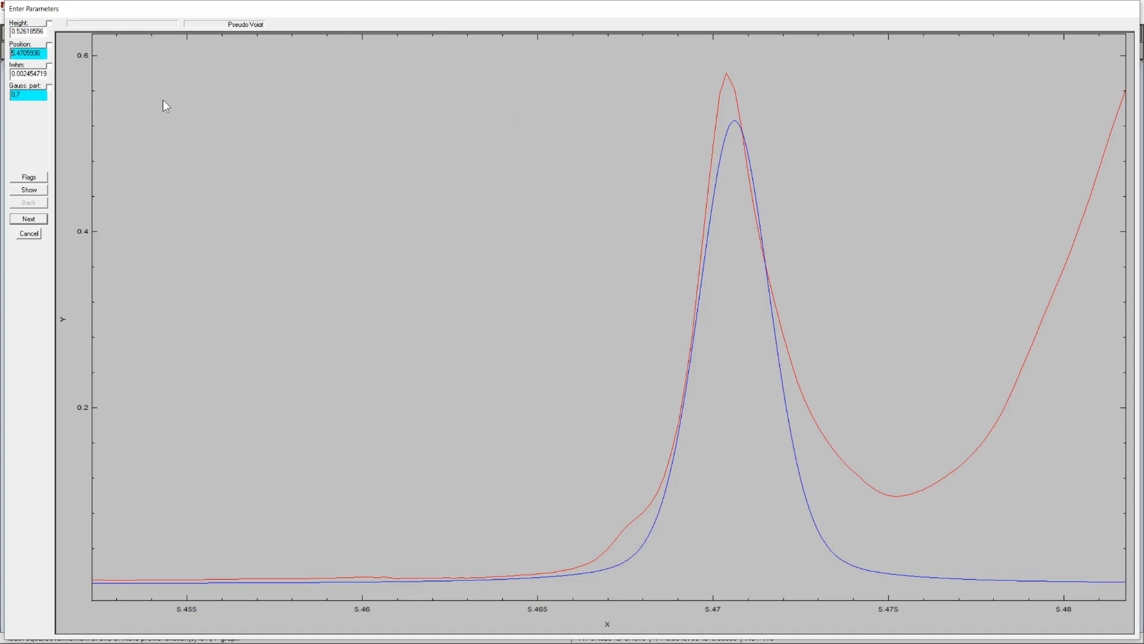
pyautogui.click(1106, 154)
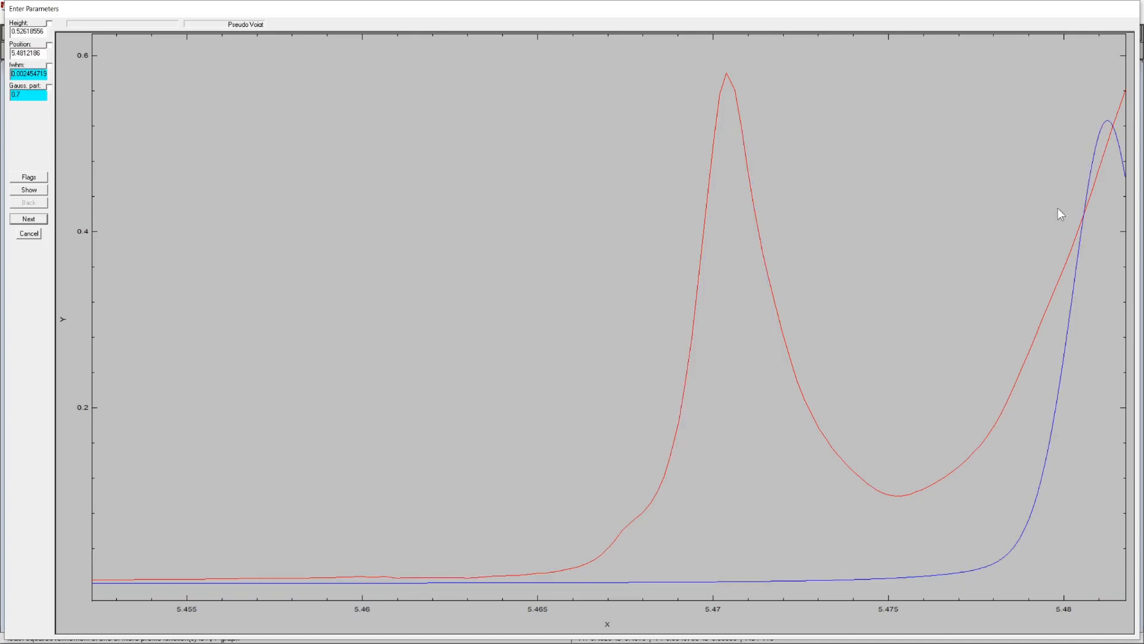
pyautogui.click(28, 219)
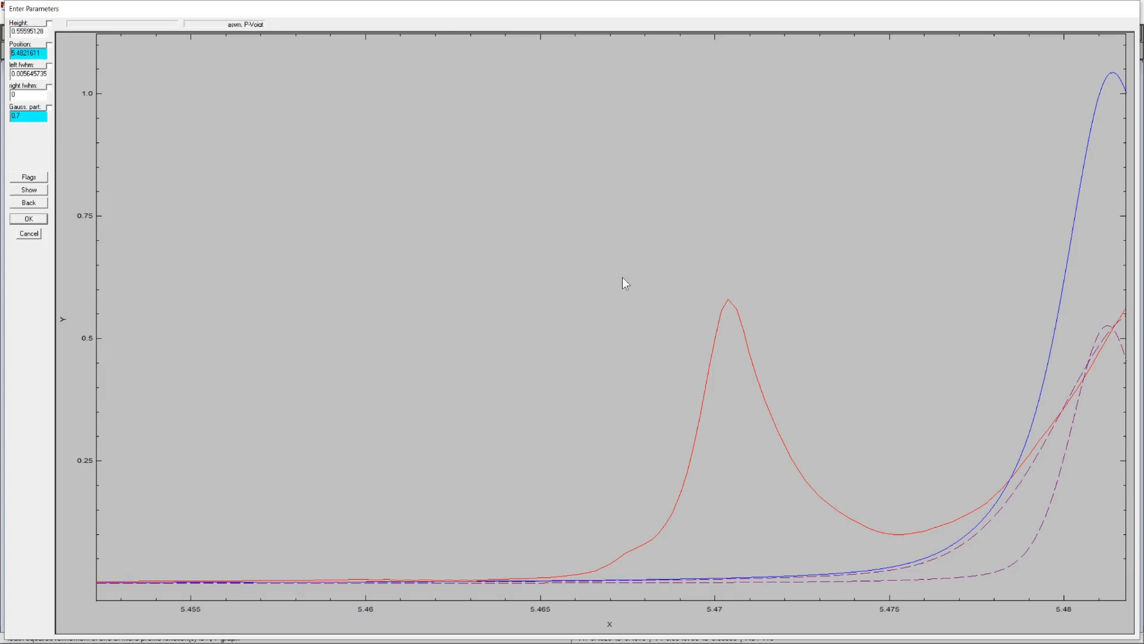
# Step: Place the asymmetric pseudo-Voigt on the pre-edge peak at position 5.4704 with right fwhm about 0.00253, and run the fit
pyautogui.click(729, 308)
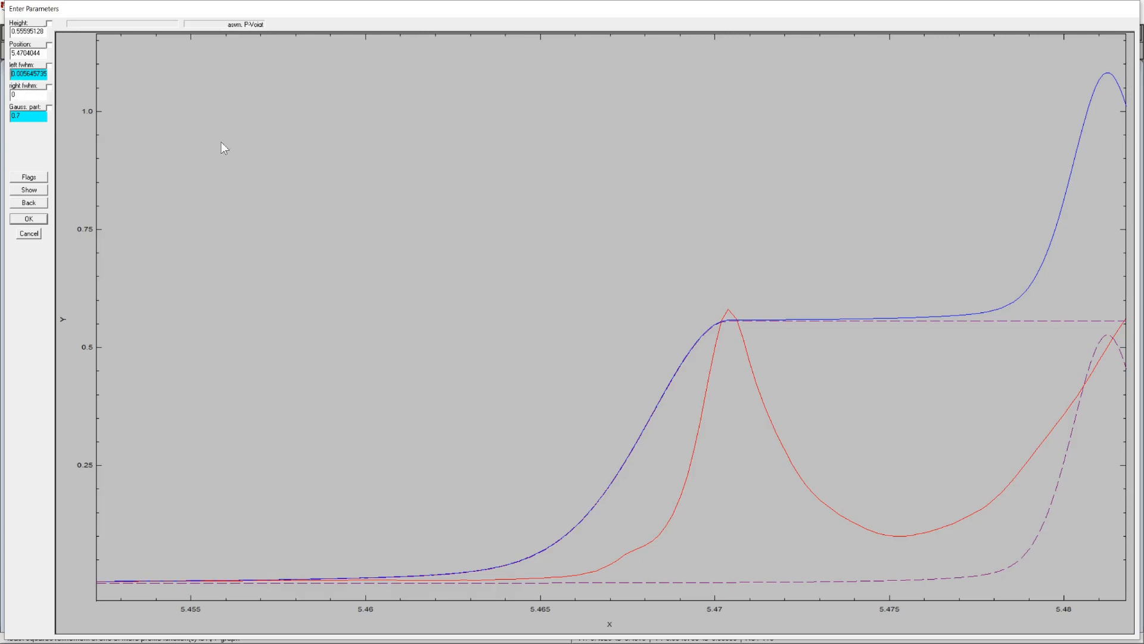
pyautogui.press('Tab')
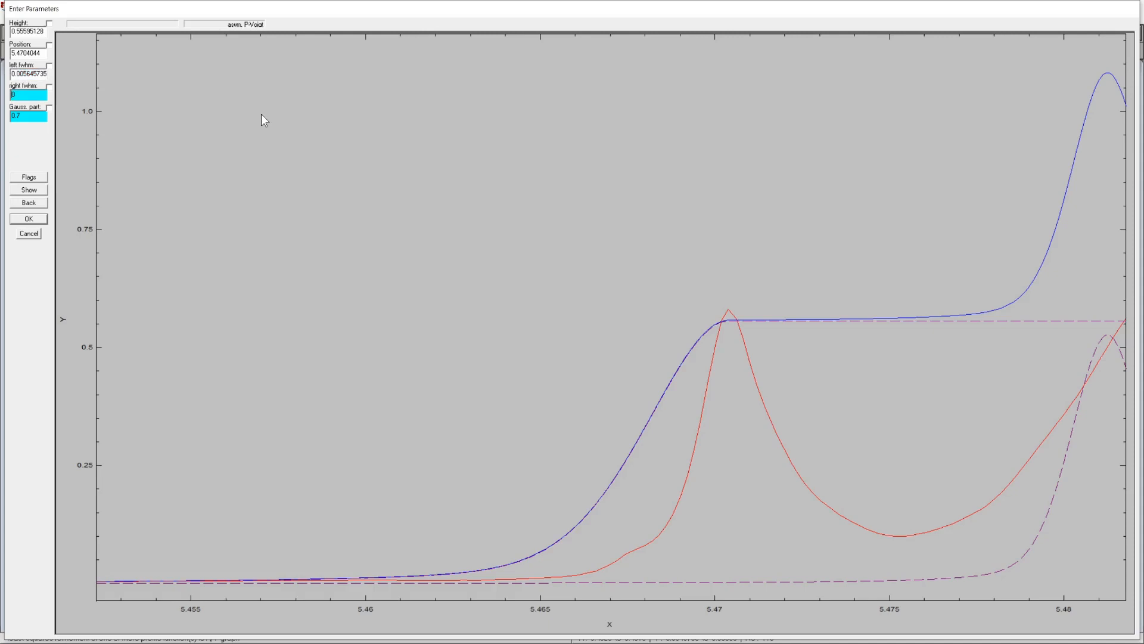
pyautogui.click(780, 449)
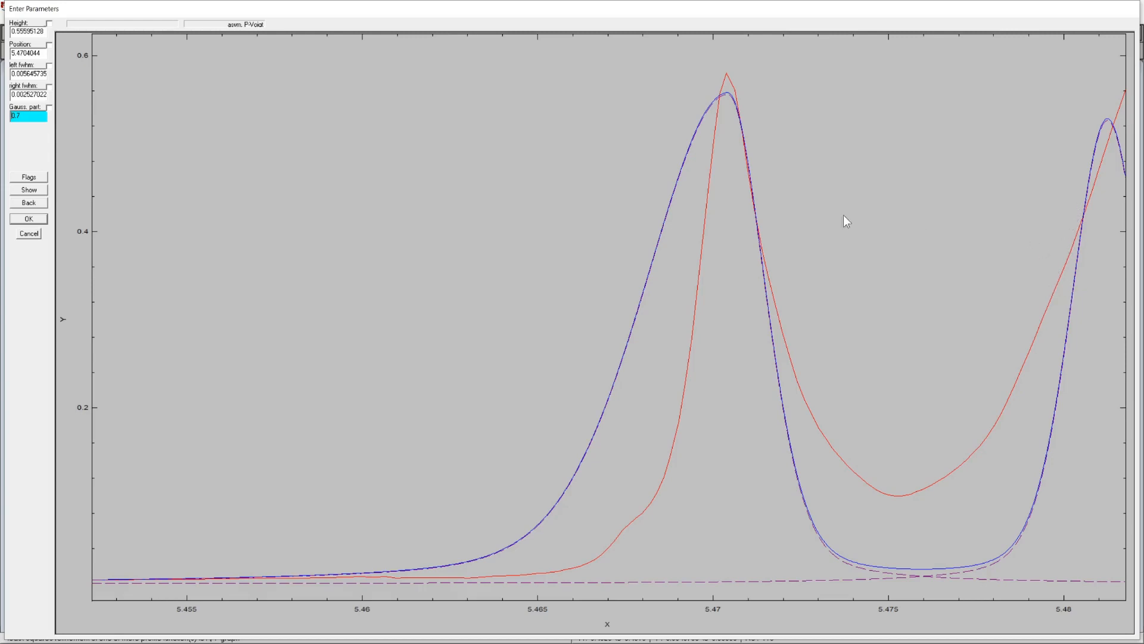
pyautogui.click(28, 218)
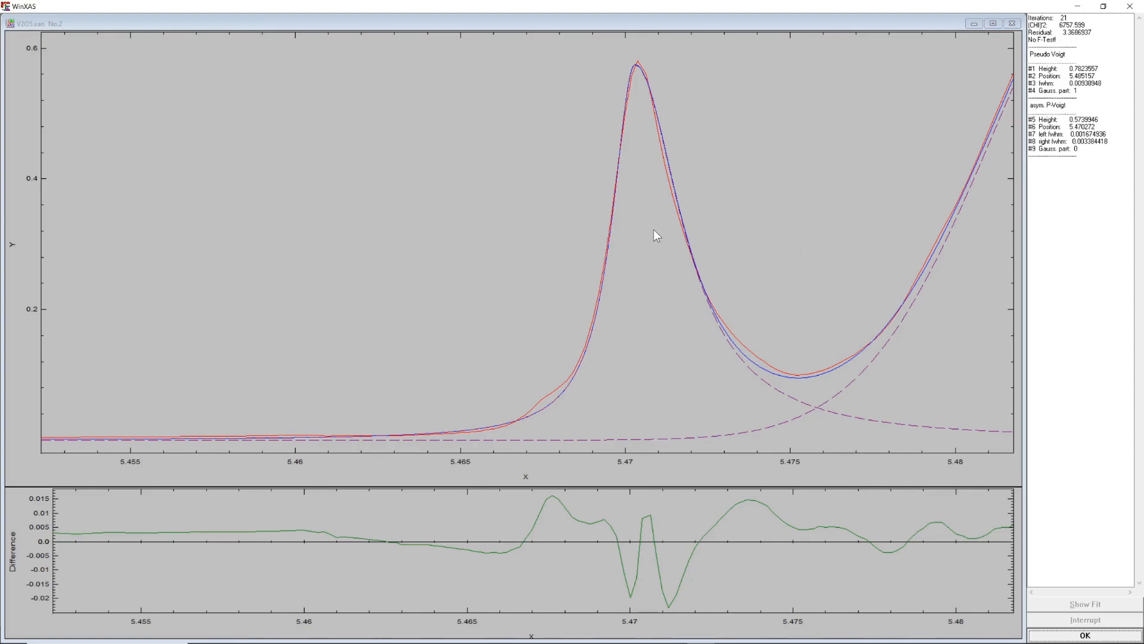
pyautogui.click(1085, 635)
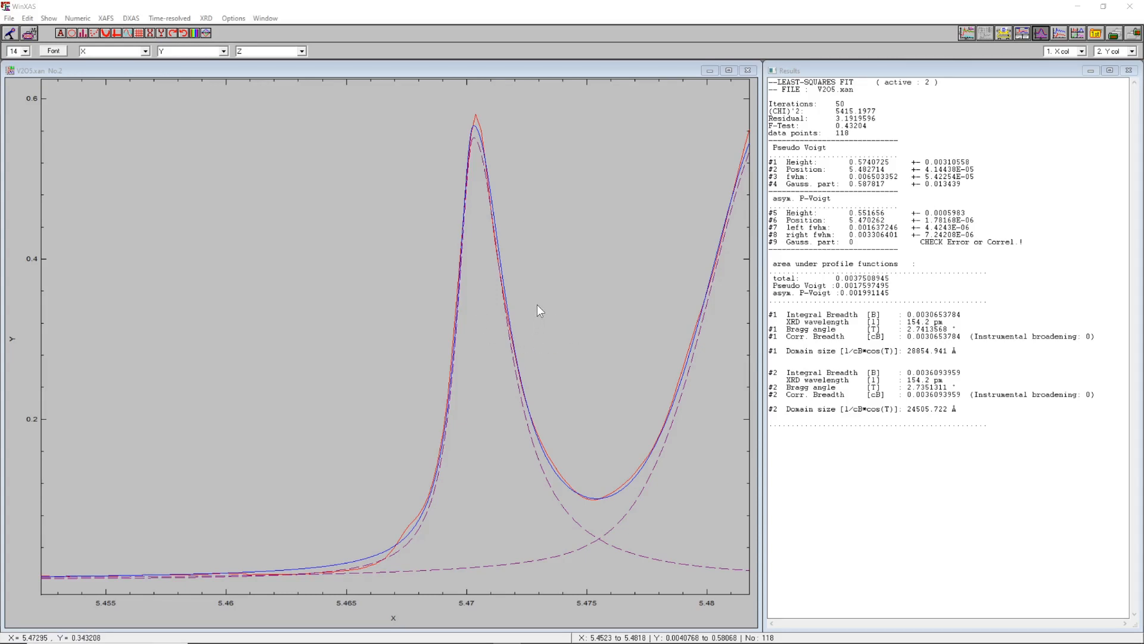
# Step: Clear the fit curves and calculate the first derivative of the pre-edge section using cubic splines with a custom smoothing value
pyautogui.click(730, 70)
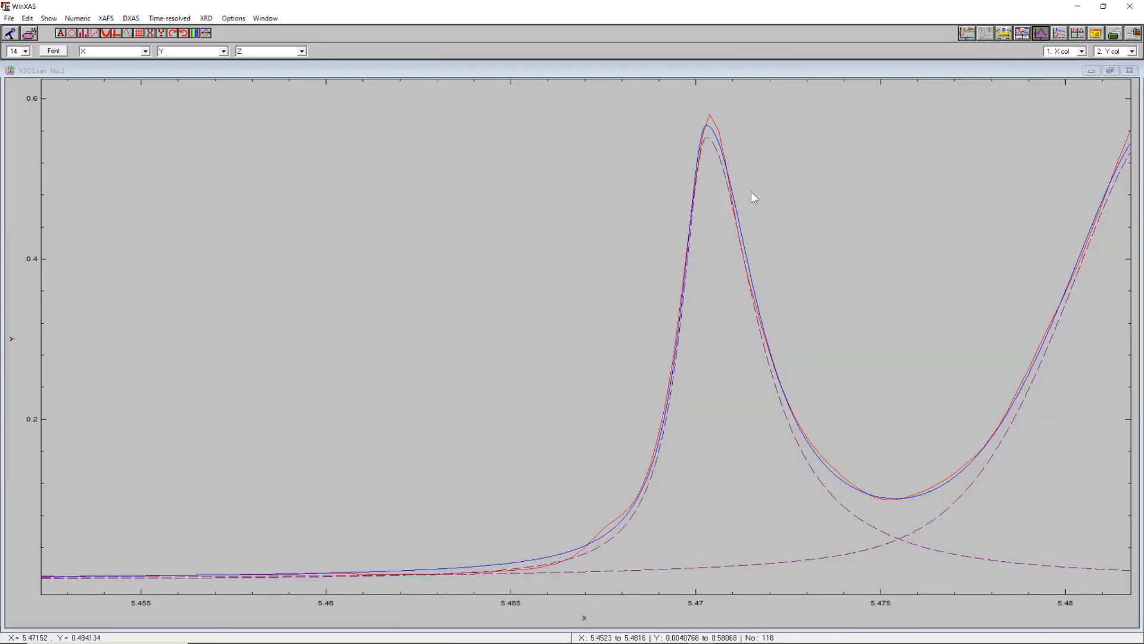
pyautogui.doubleClick(784, 193)
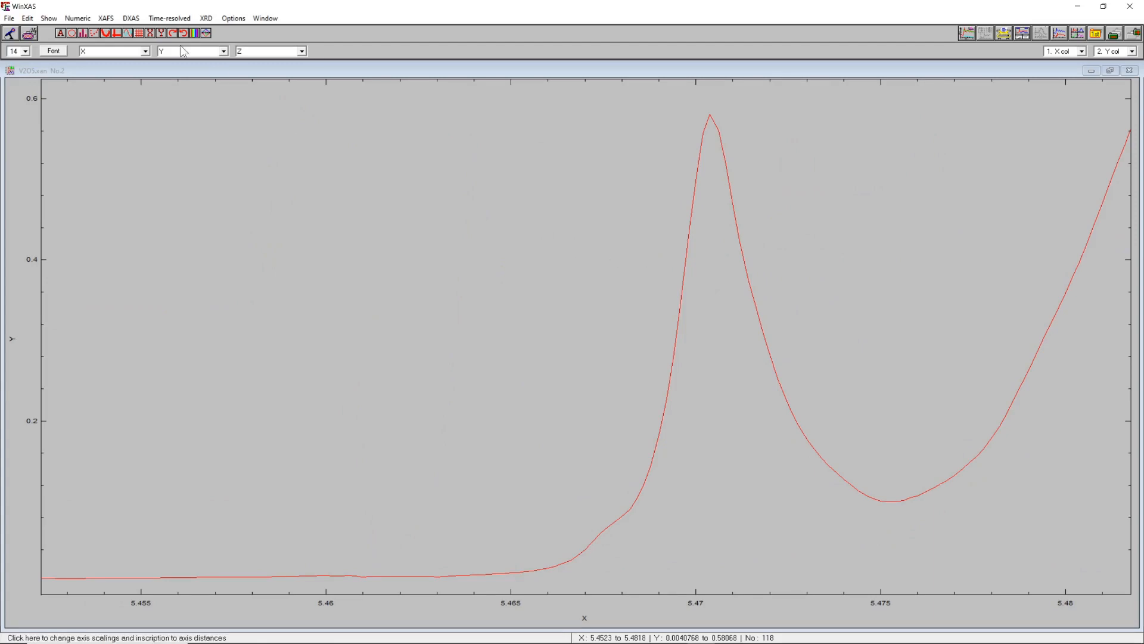
pyautogui.click(79, 19)
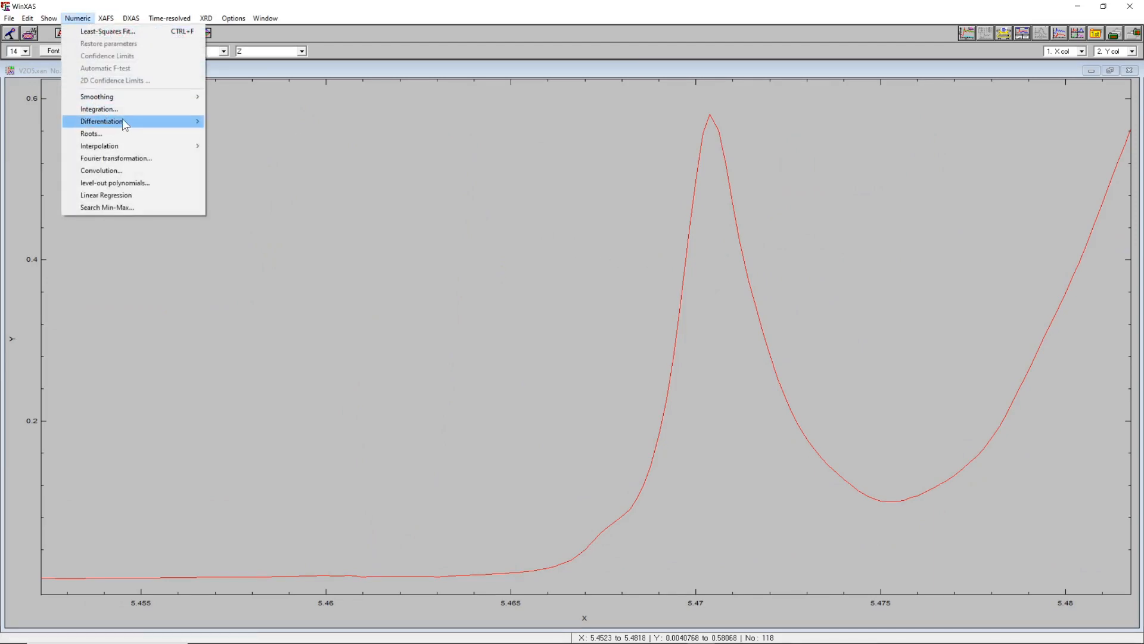
pyautogui.moveTo(126, 124)
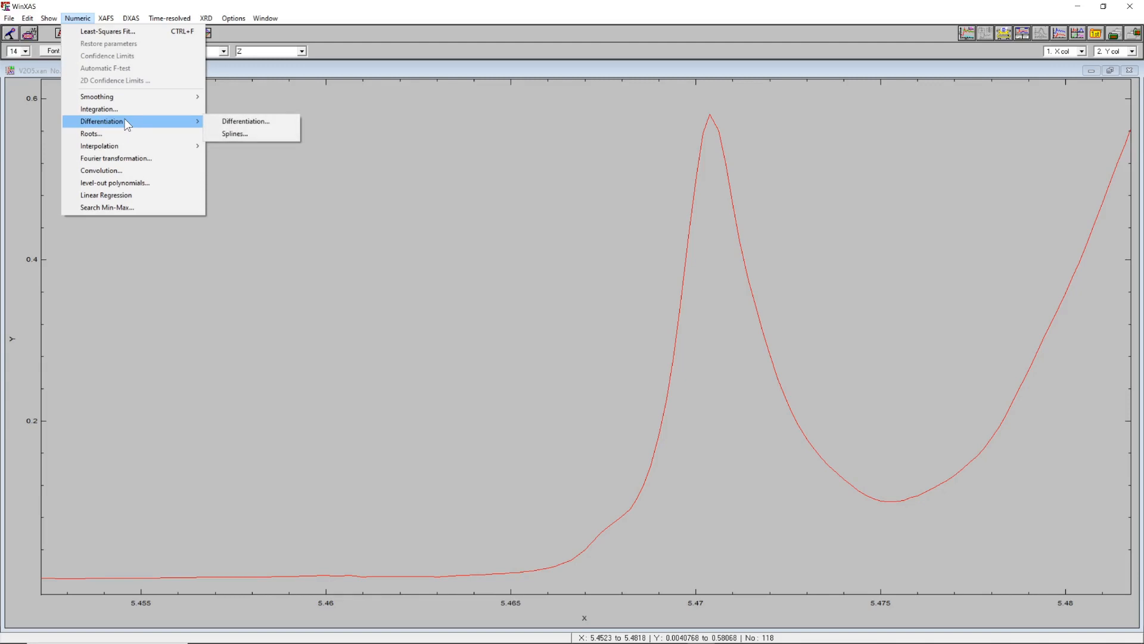
pyautogui.click(241, 135)
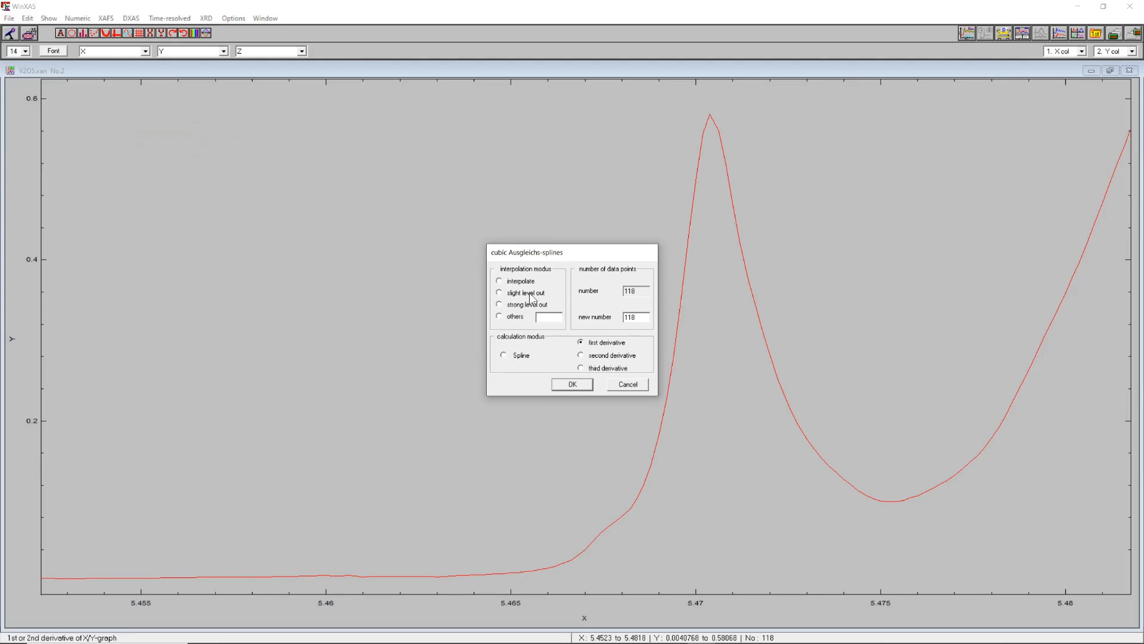
pyautogui.click(499, 281)
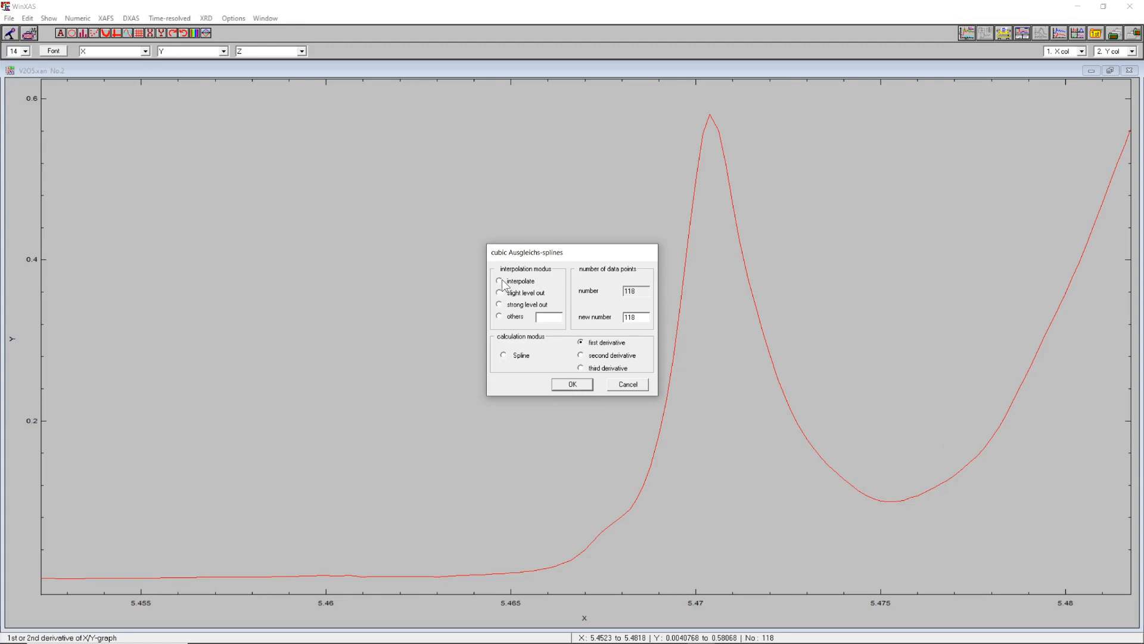
pyautogui.click(499, 317)
pyautogui.write('00000')
pyautogui.click(577, 384)
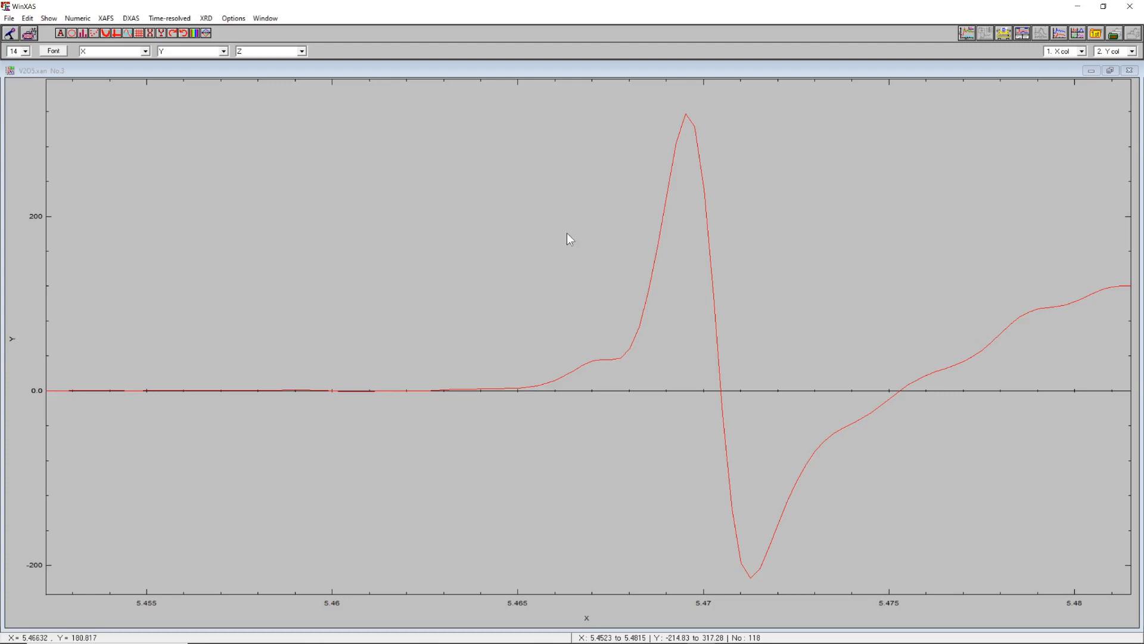
# Step: Set up a least-squares fit refining the 1st derivative with one pseudo-Voigt and one asymmetric pseudo-Voigt function
pyautogui.click(76, 19)
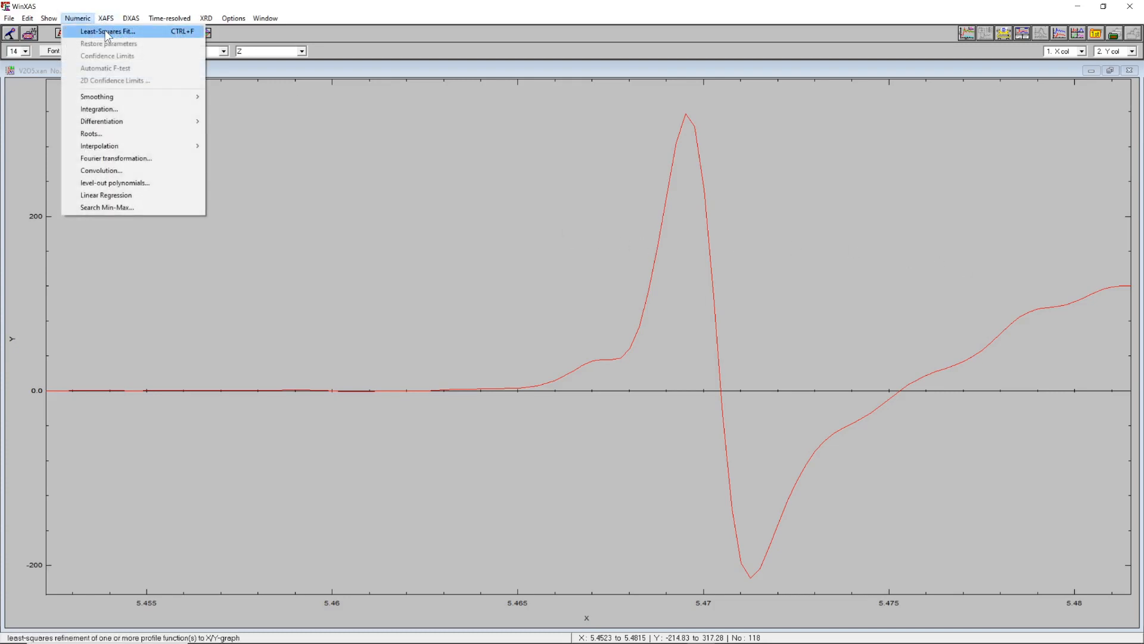
pyautogui.click(108, 33)
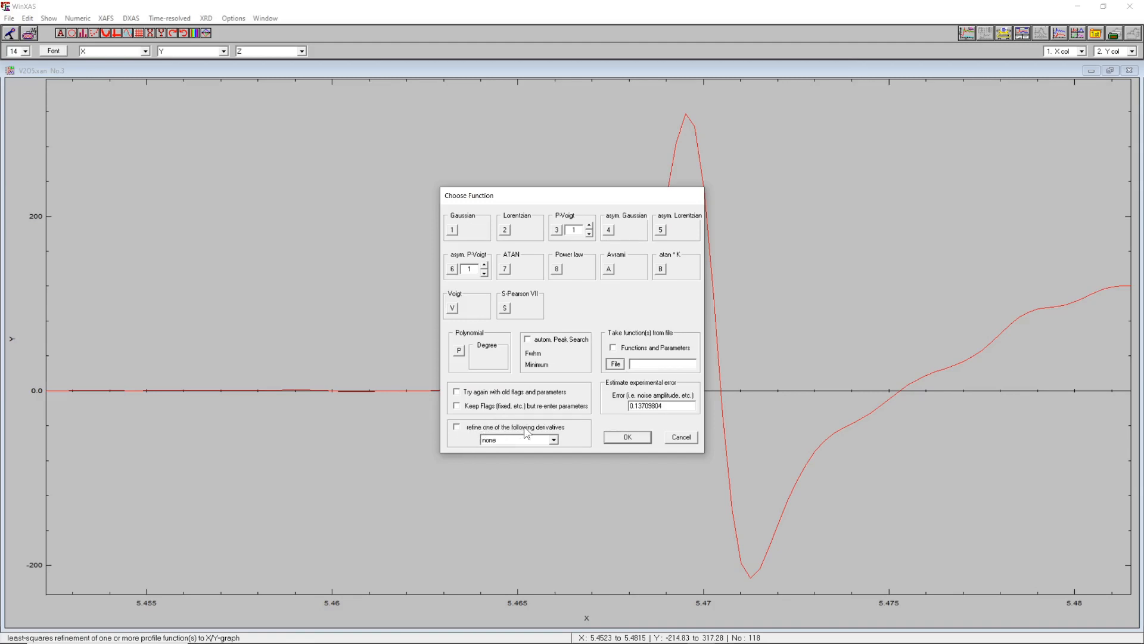
pyautogui.click(465, 428)
pyautogui.click(518, 440)
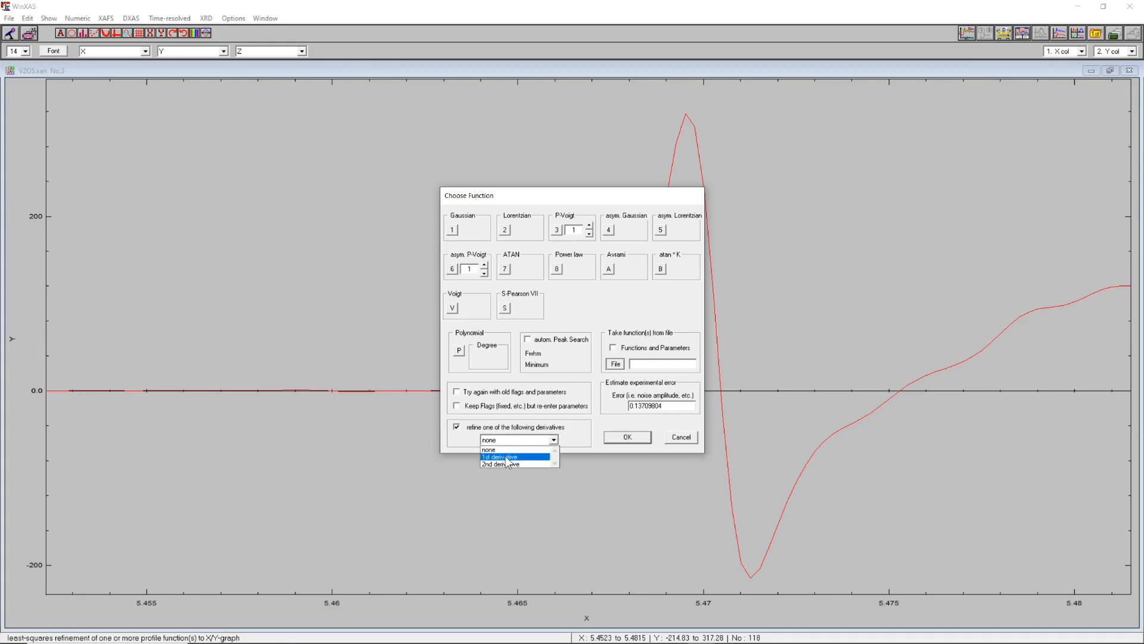
pyautogui.click(506, 457)
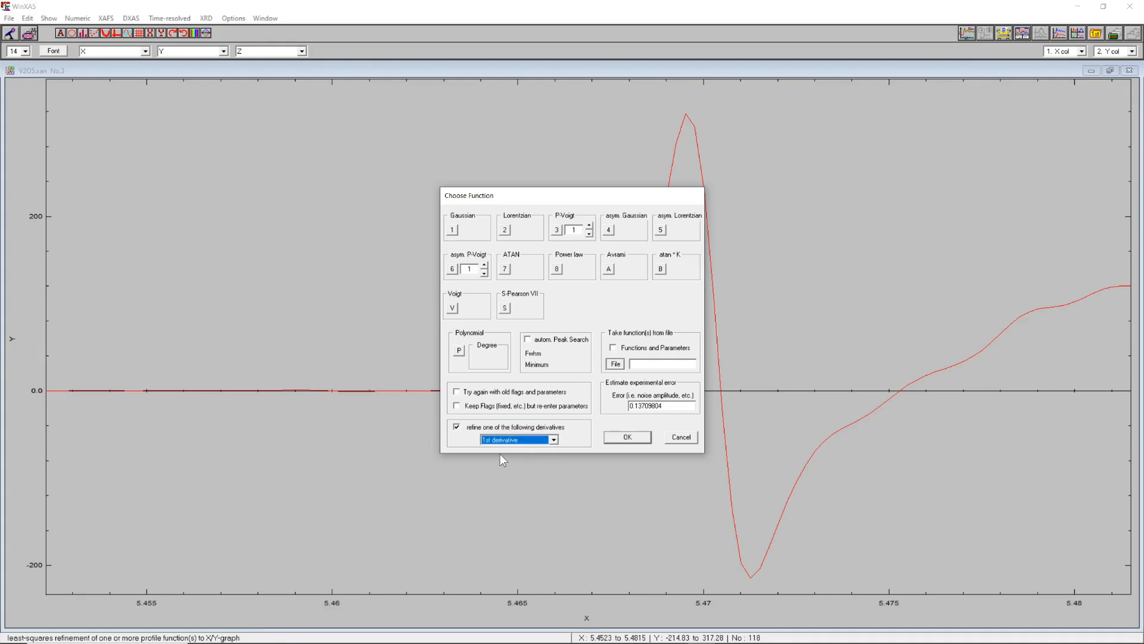
pyautogui.click(628, 438)
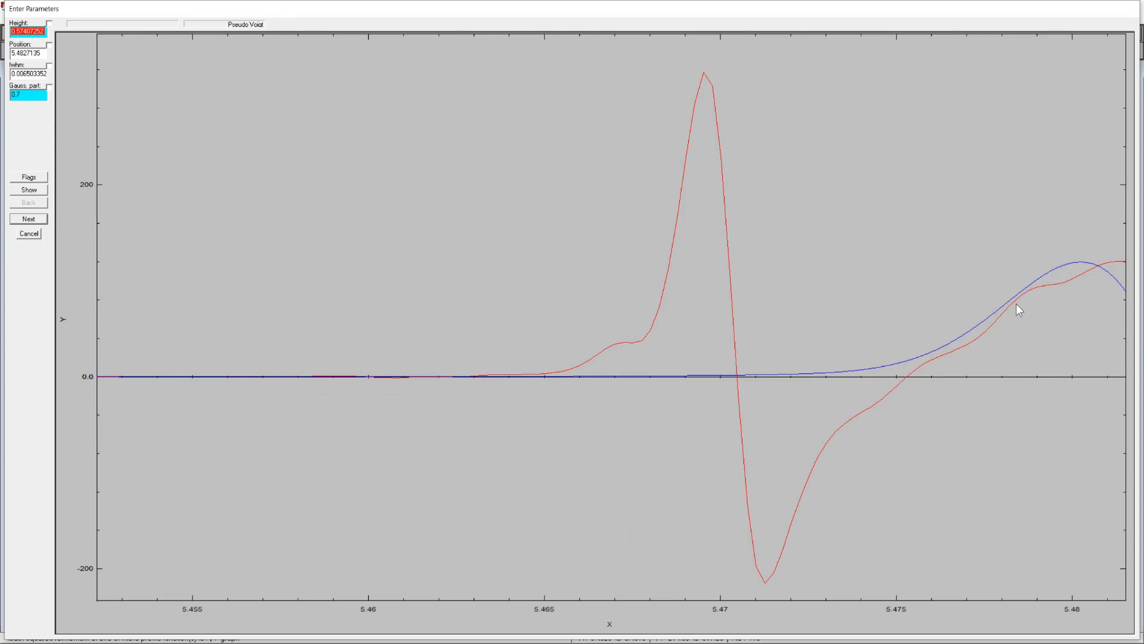
# Step: Keep the proposed starting parameters for both profile functions, run the derivative fit and accept its result
pyautogui.click(29, 219)
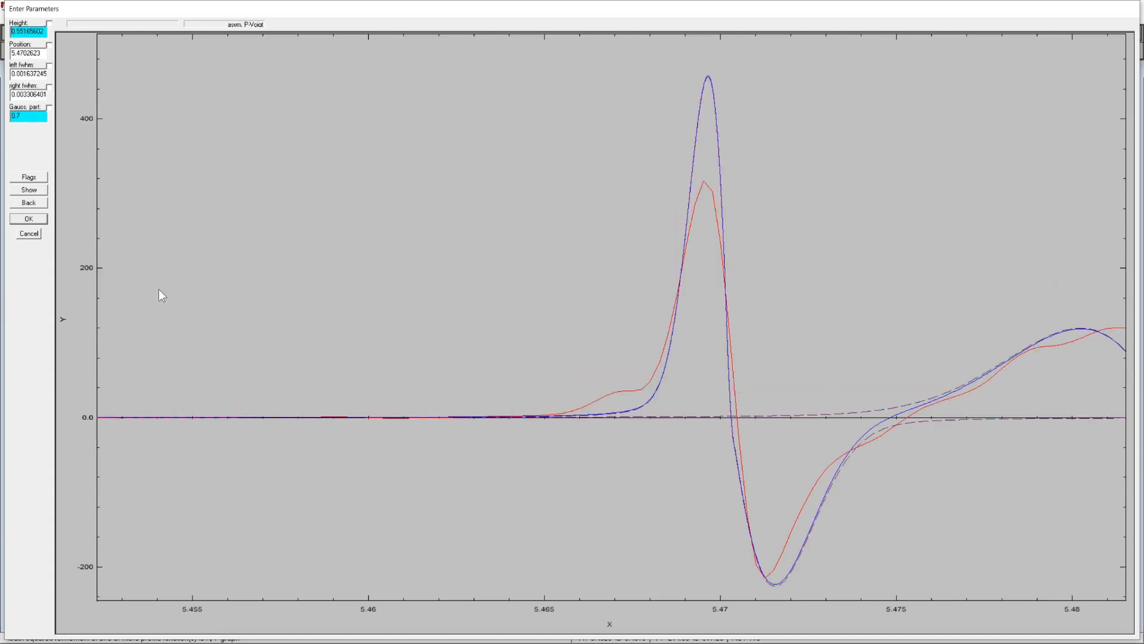
pyautogui.click(28, 218)
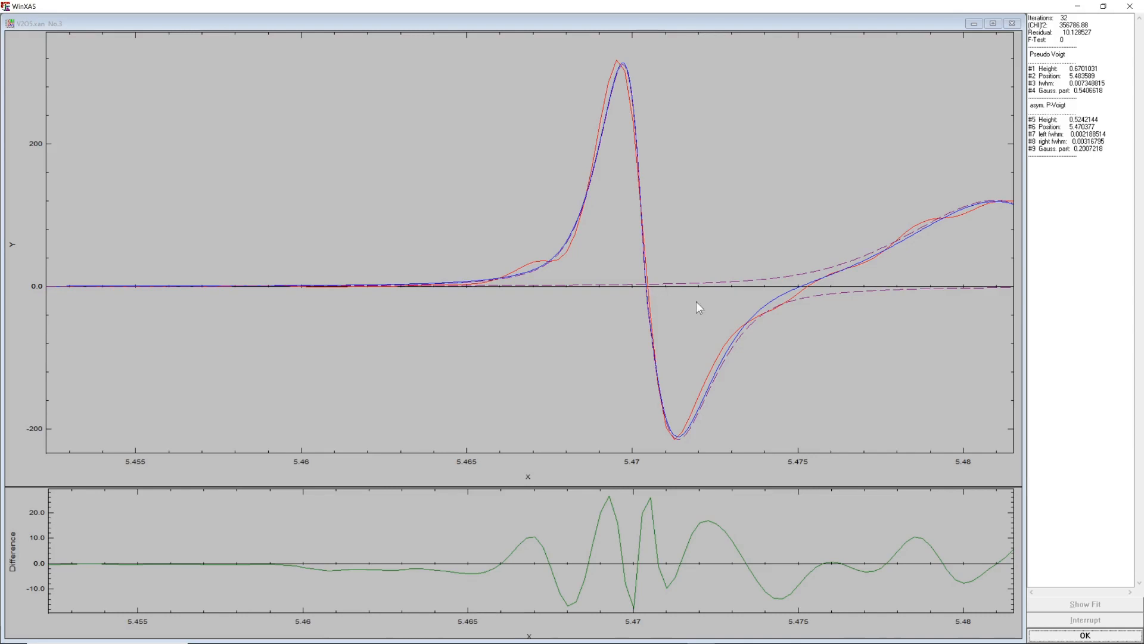
pyautogui.click(1085, 635)
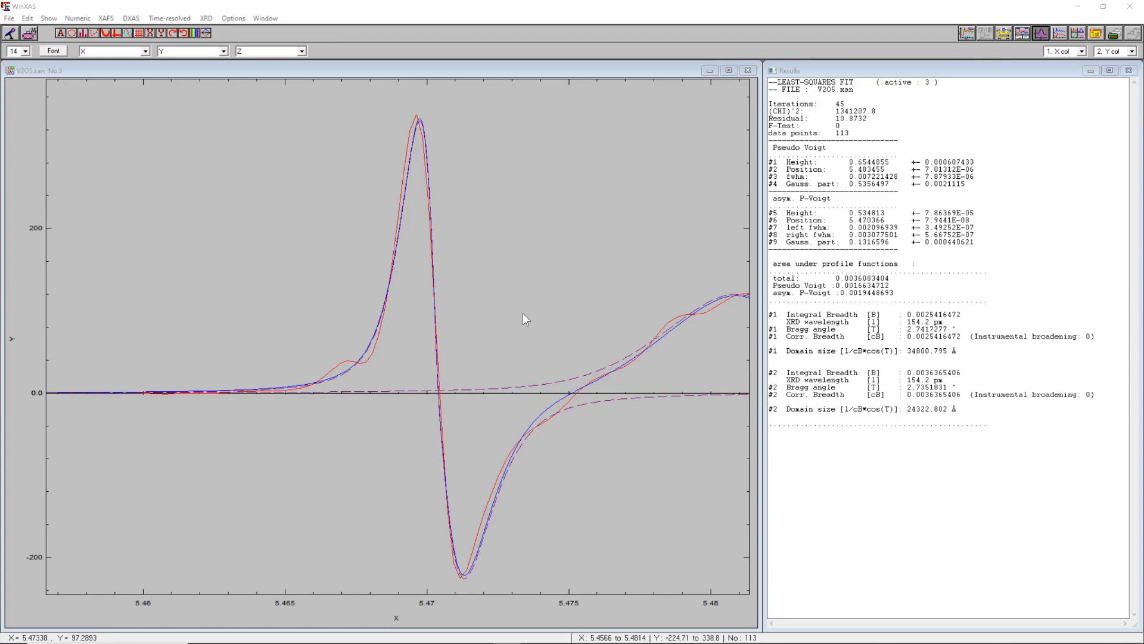
# Step: Cut a new section from the full V2O5 spectrum, from about 5.3965 to 5.5359
pyautogui.click(492, 274)
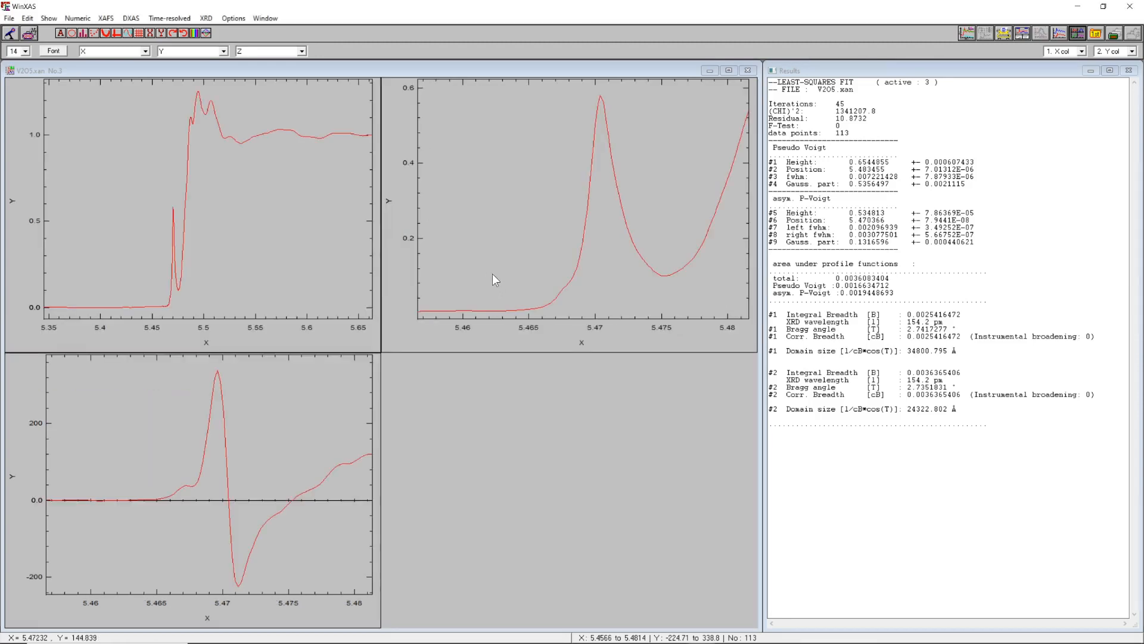
pyautogui.click(174, 194)
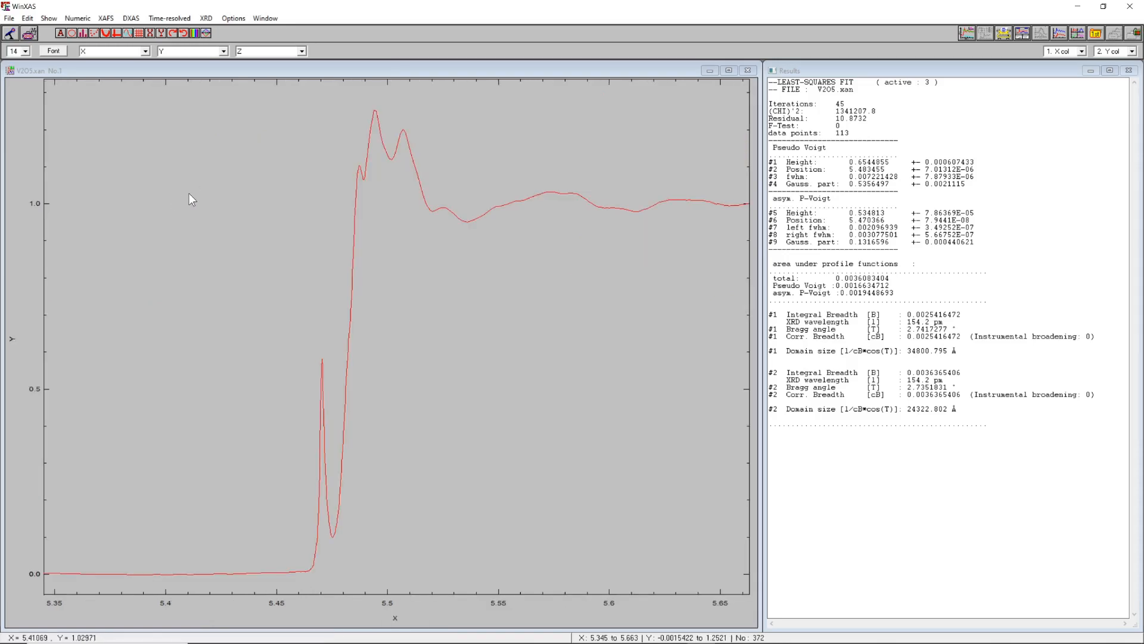
pyautogui.rightClick(191, 194)
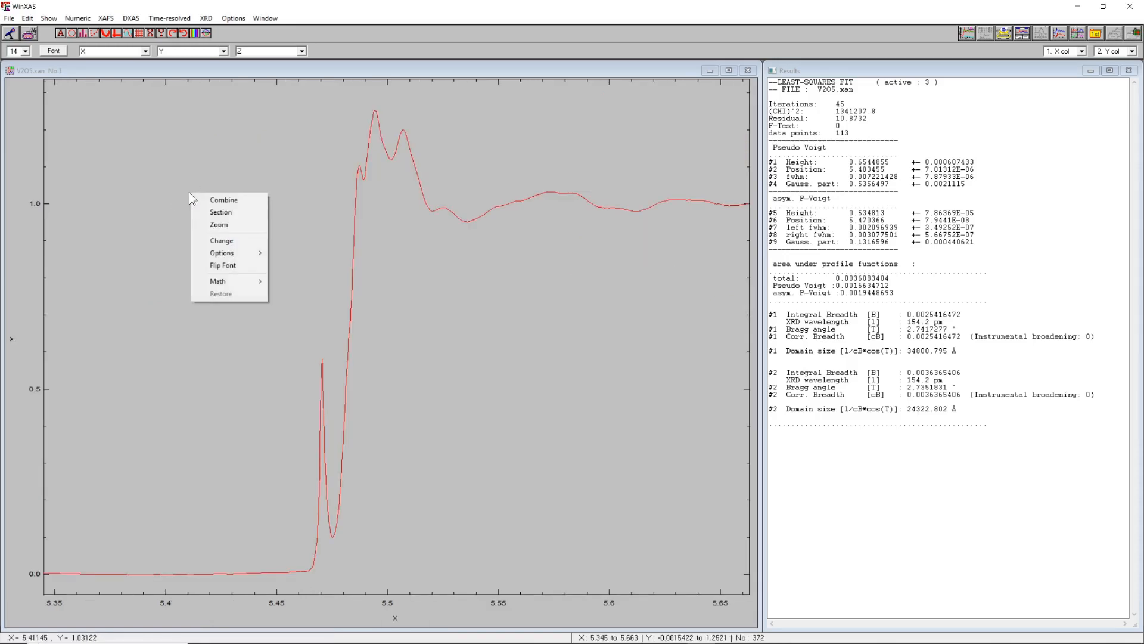
pyautogui.click(224, 212)
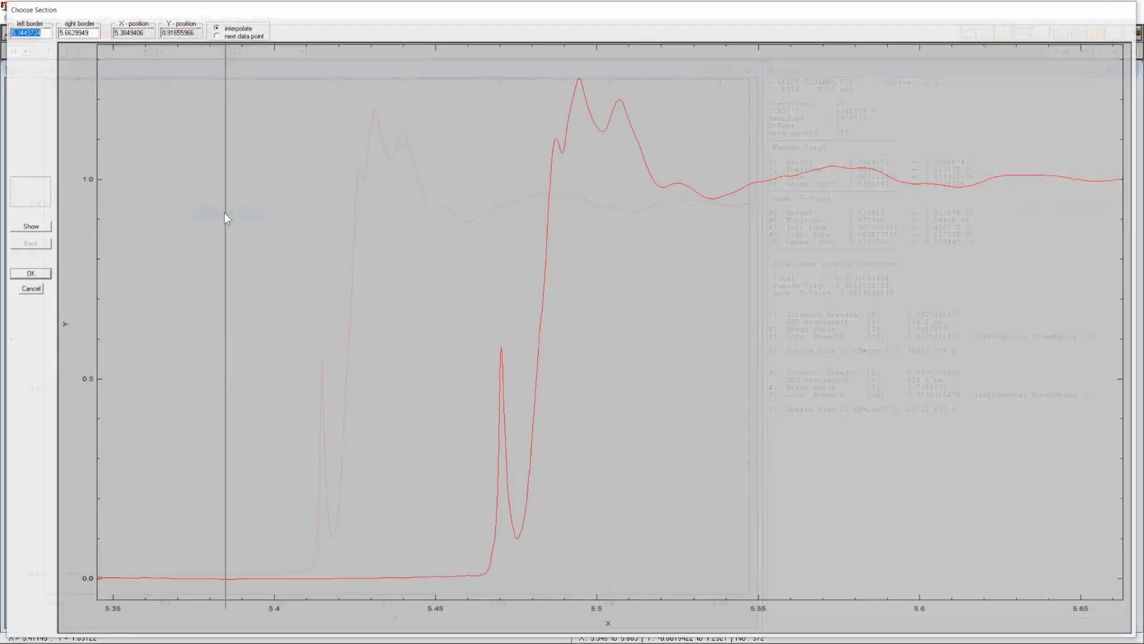
pyautogui.click(262, 247)
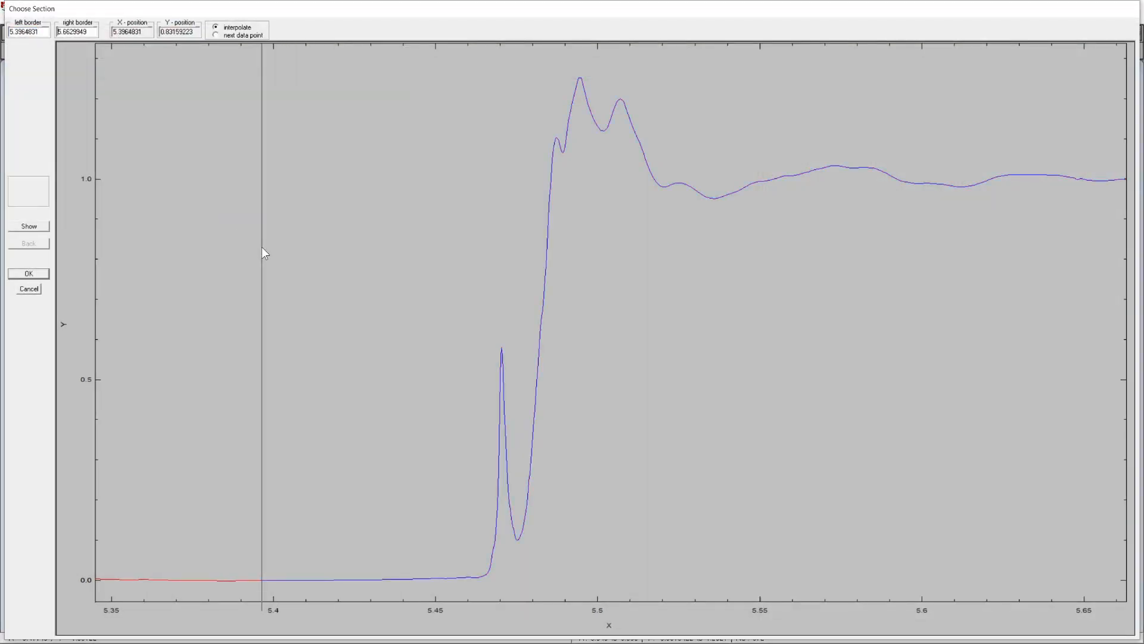
pyautogui.click(714, 232)
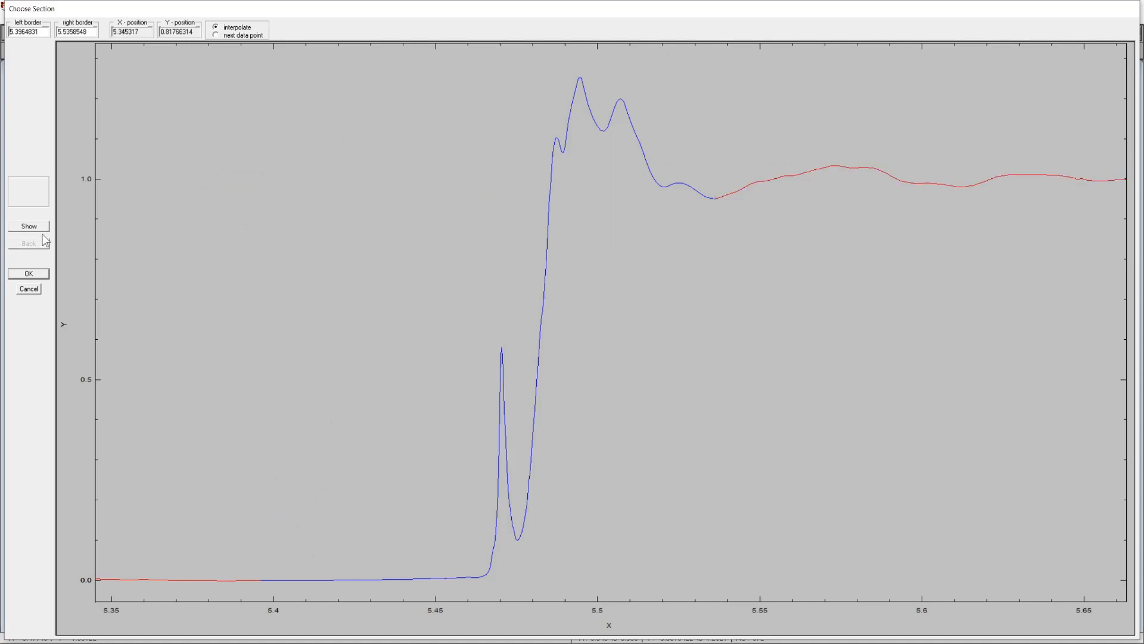
pyautogui.click(40, 271)
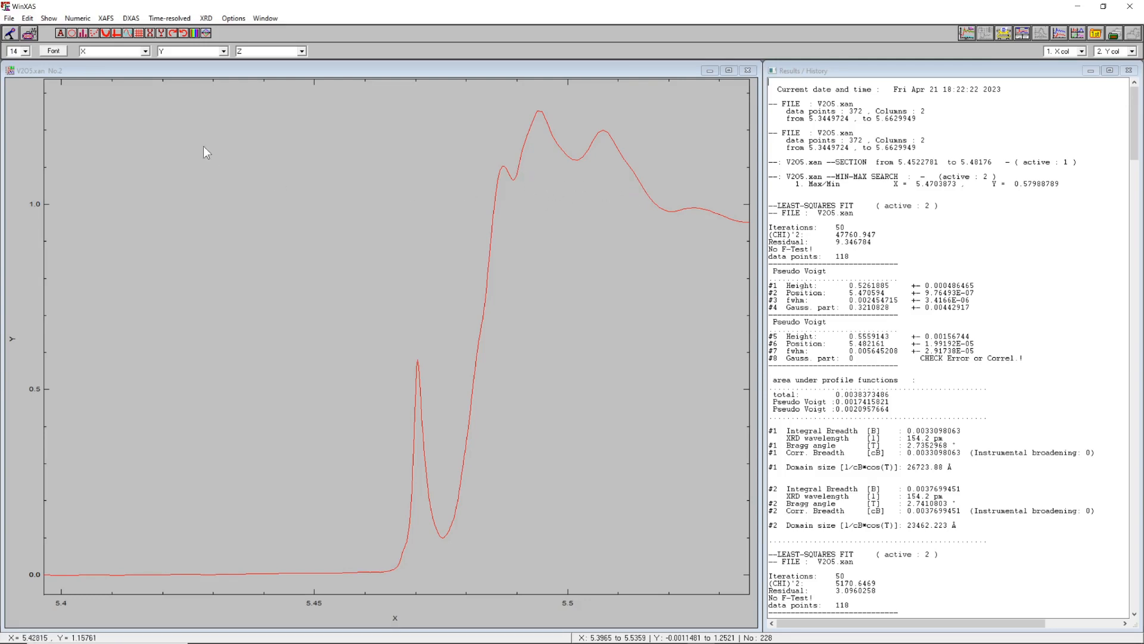
# Step: Set up a least-squares fit of the new section with one ATAN, one asymmetric pseudo-Voigt and several pseudo-Voigt functions
pyautogui.click(726, 71)
pyautogui.click(77, 18)
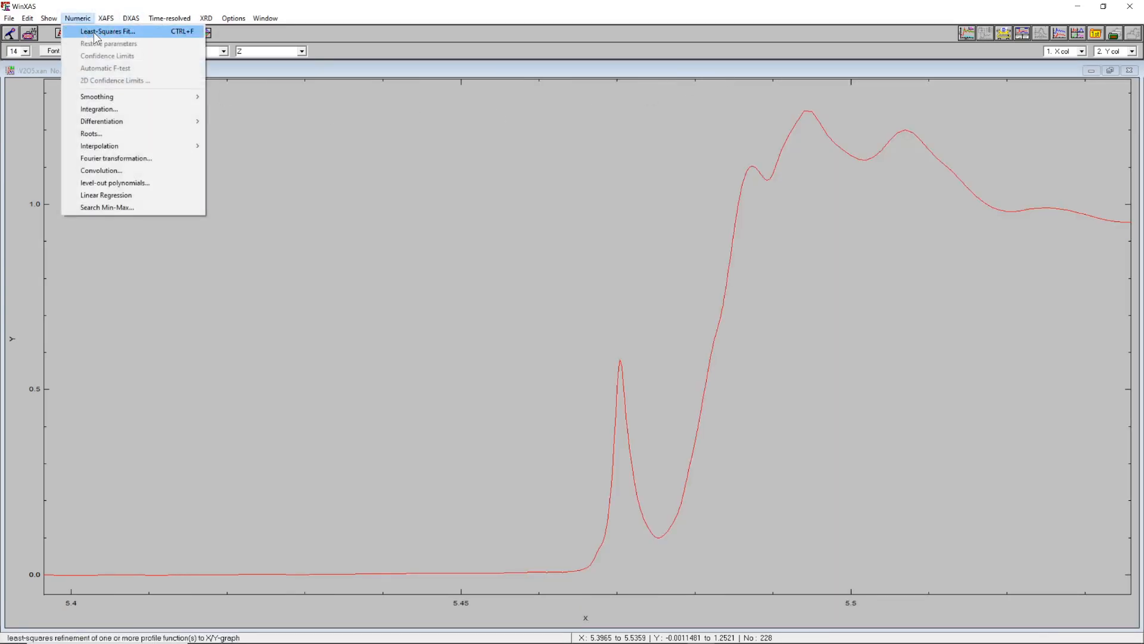
pyautogui.click(112, 31)
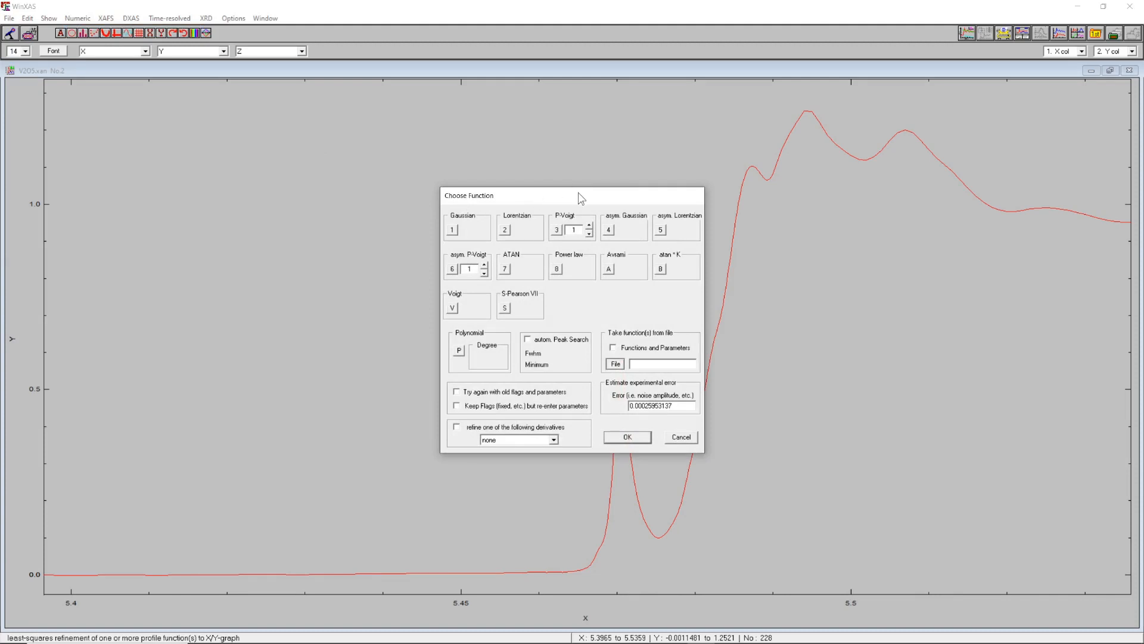
pyautogui.moveTo(578, 195); pyautogui.dragTo(433, 120)
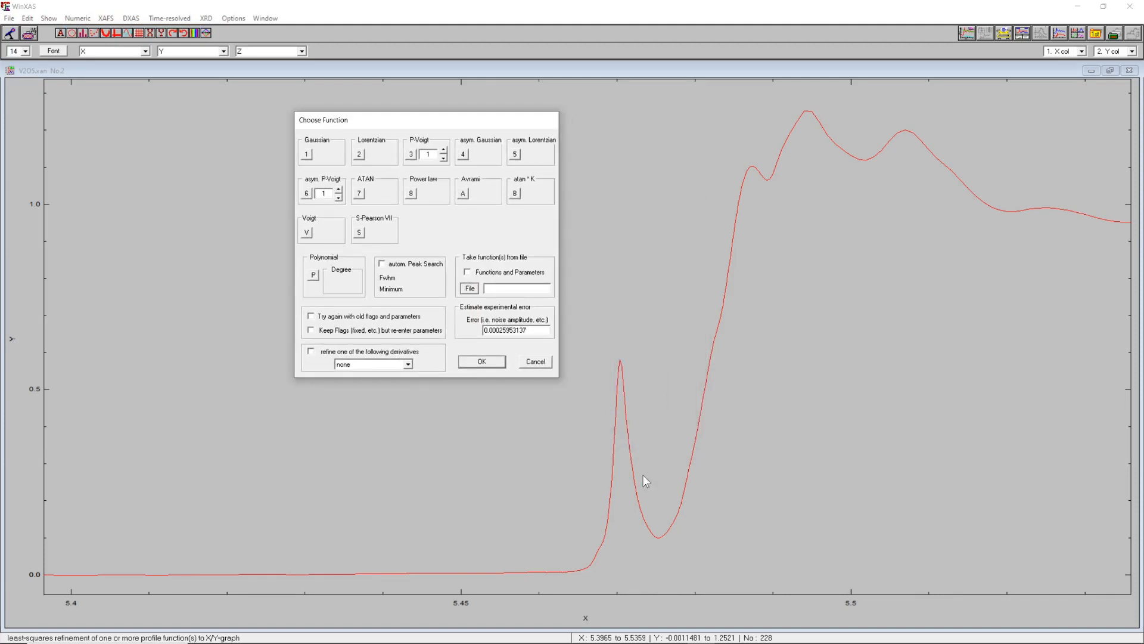
pyautogui.click(360, 194)
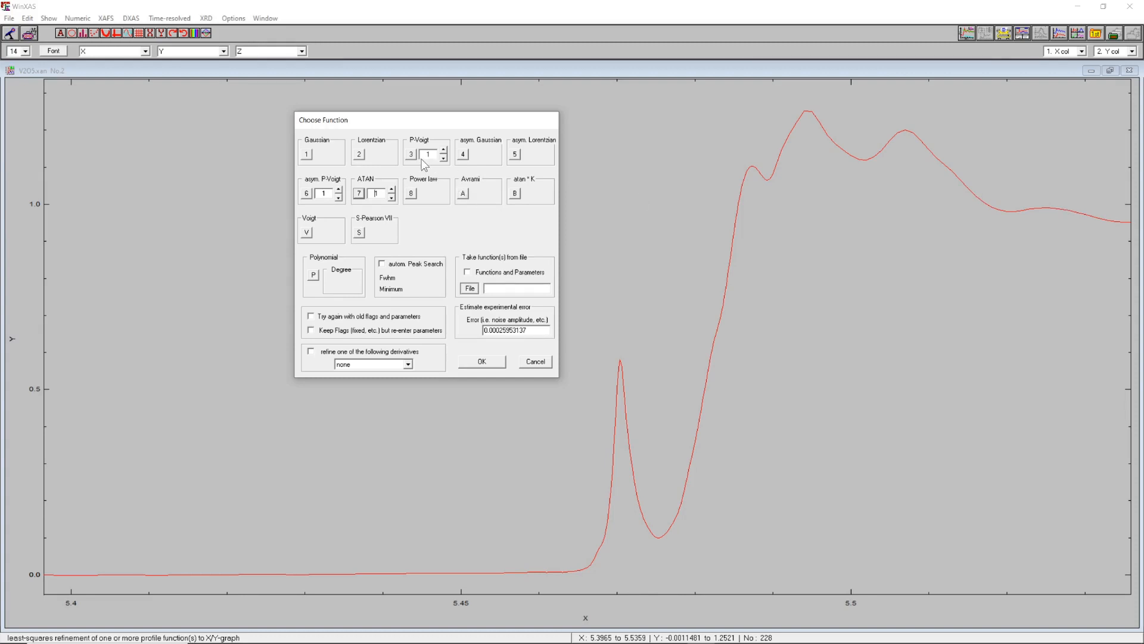
pyautogui.click(443, 150)
pyautogui.click(443, 151)
pyautogui.click(443, 151)
pyautogui.click(443, 150)
pyautogui.click(481, 362)
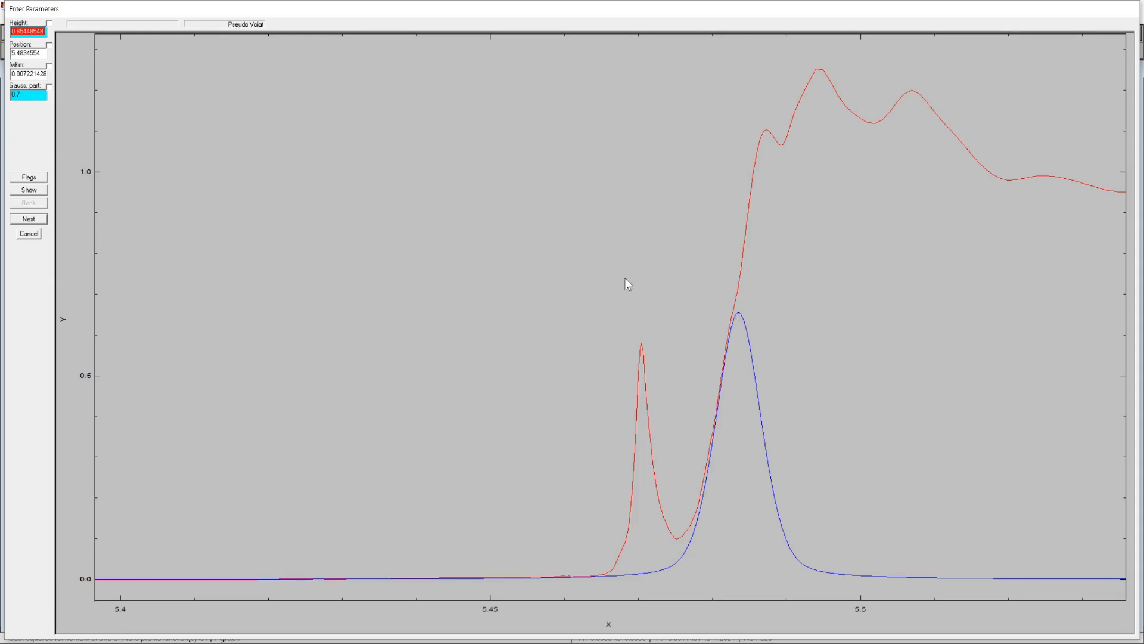
# Step: Keep the first pseudo-Voigt's parameters and place the second at about 5.4873 with height about 0.049 and FWHM about 0.0023
pyautogui.click(29, 218)
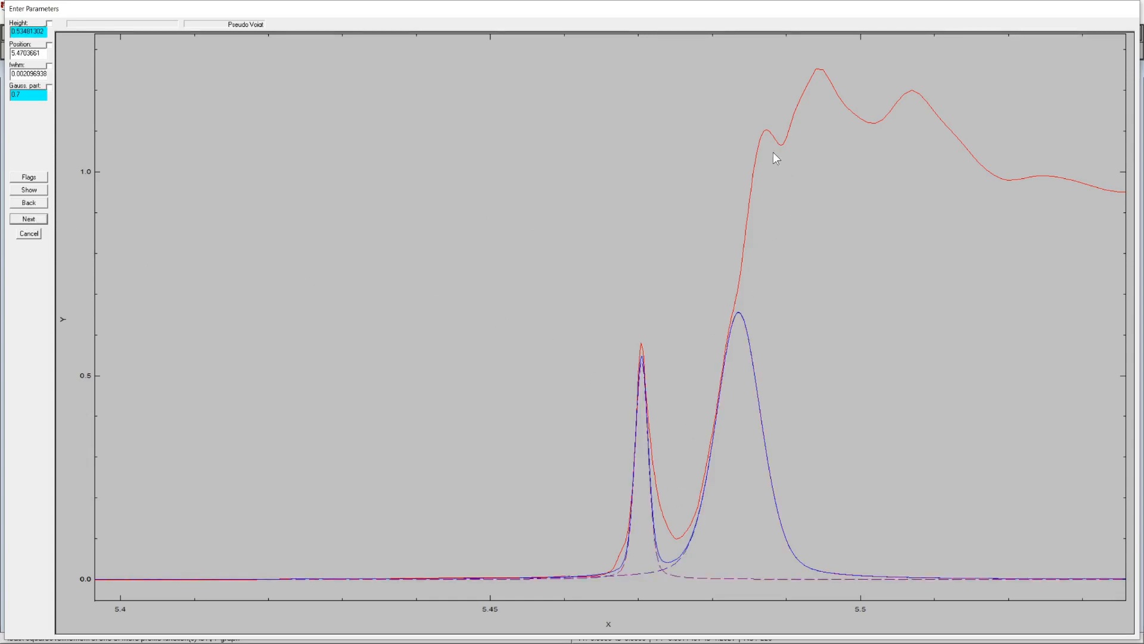
pyautogui.press('Tab')
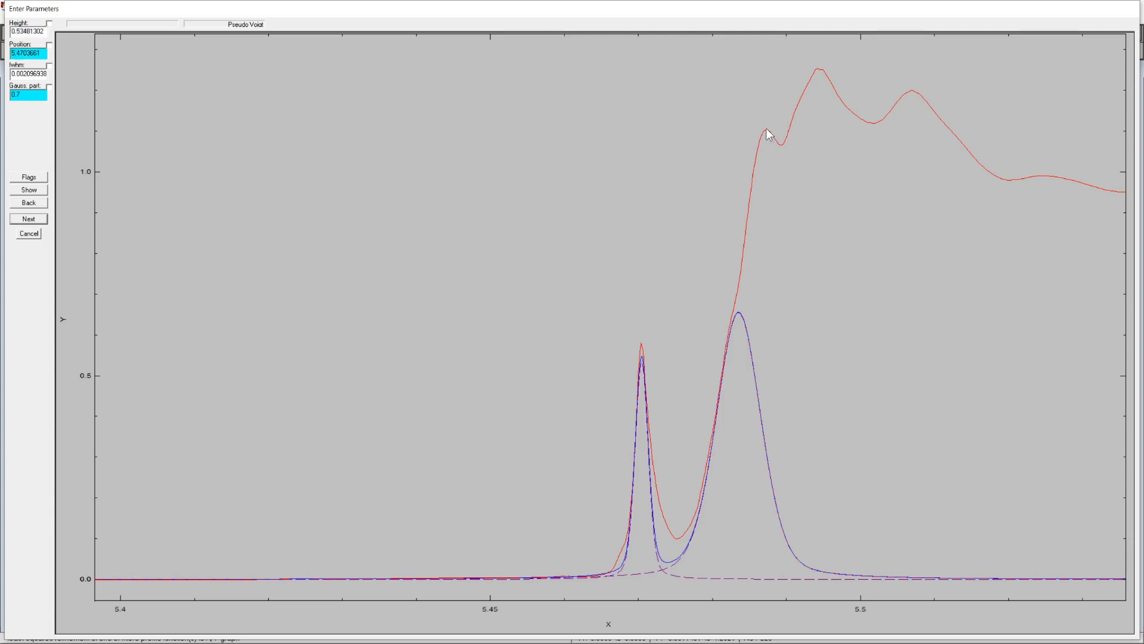
pyautogui.click(767, 131)
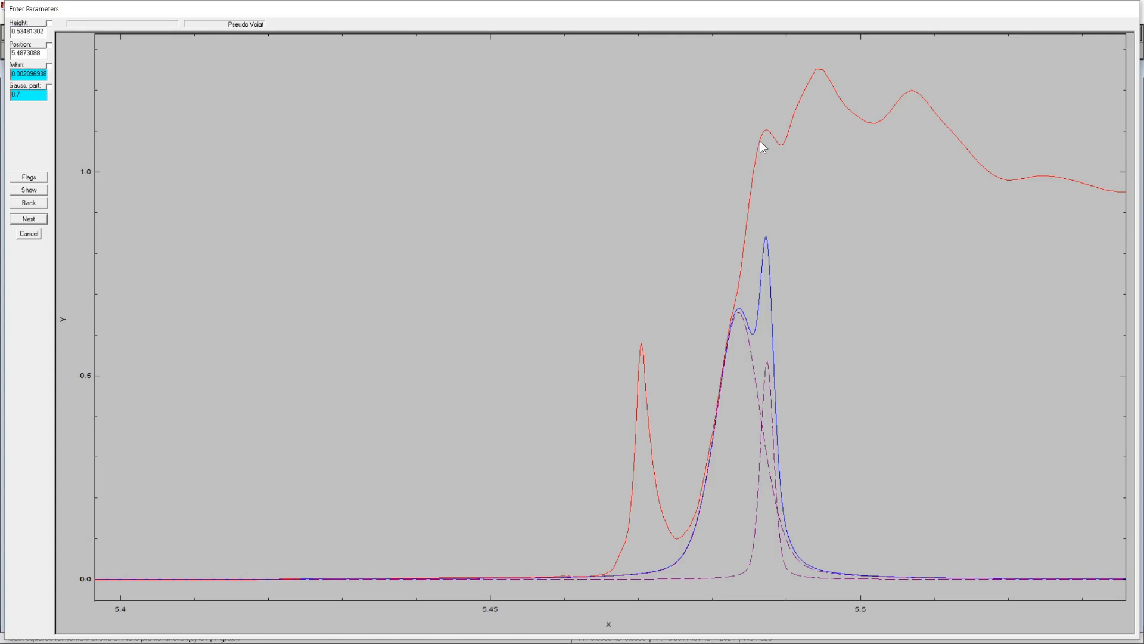
pyautogui.click(778, 144)
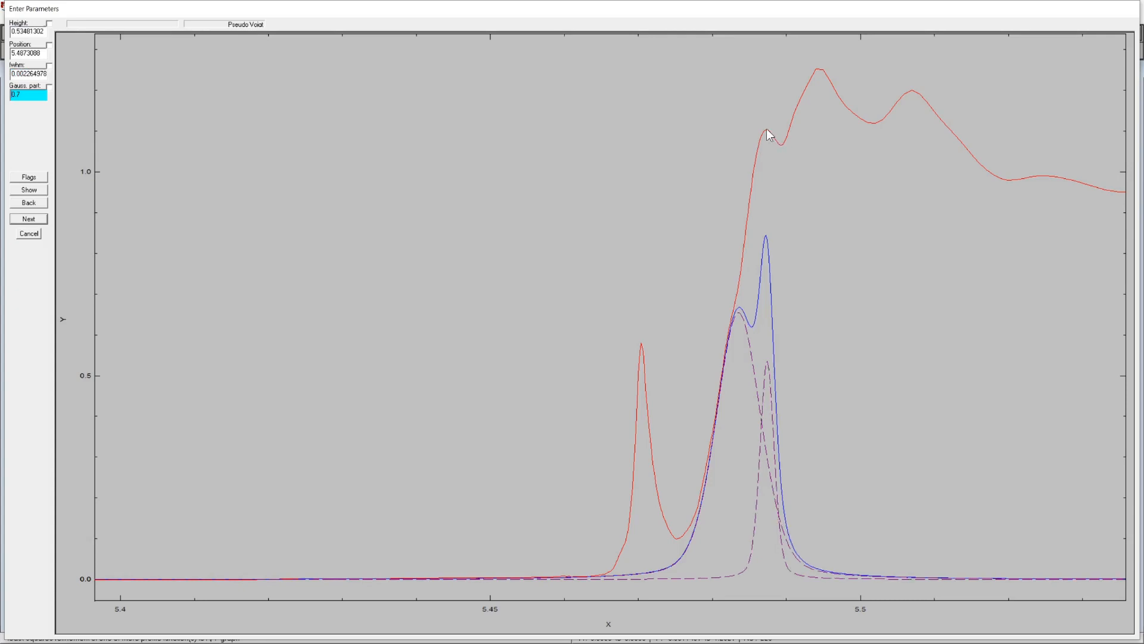
pyautogui.click(767, 130)
pyautogui.click(769, 149)
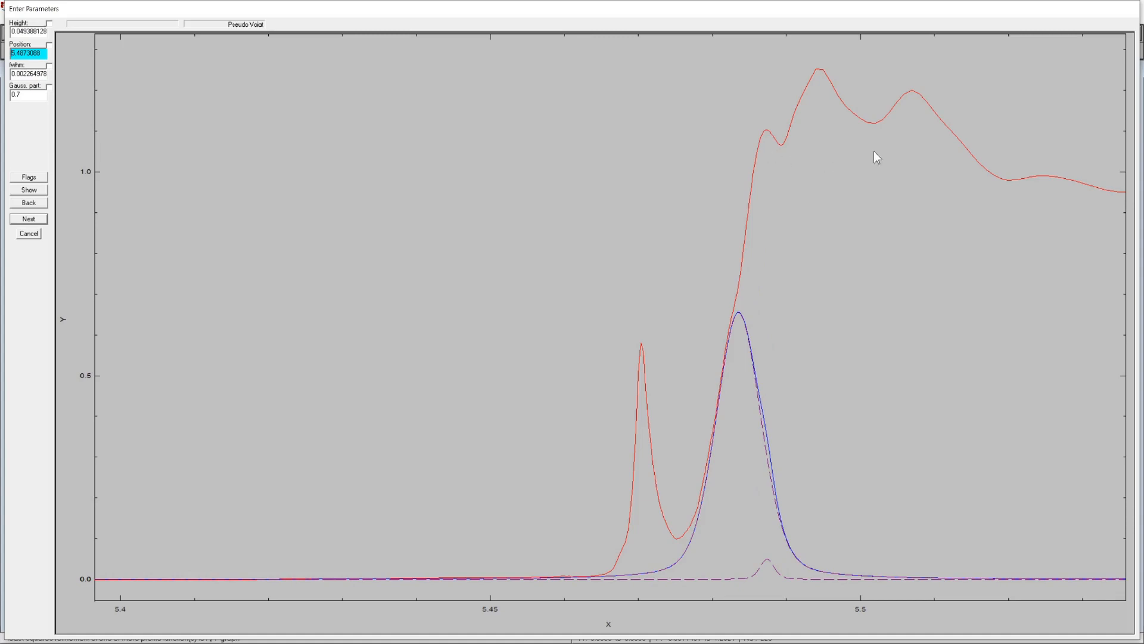
pyautogui.click(29, 219)
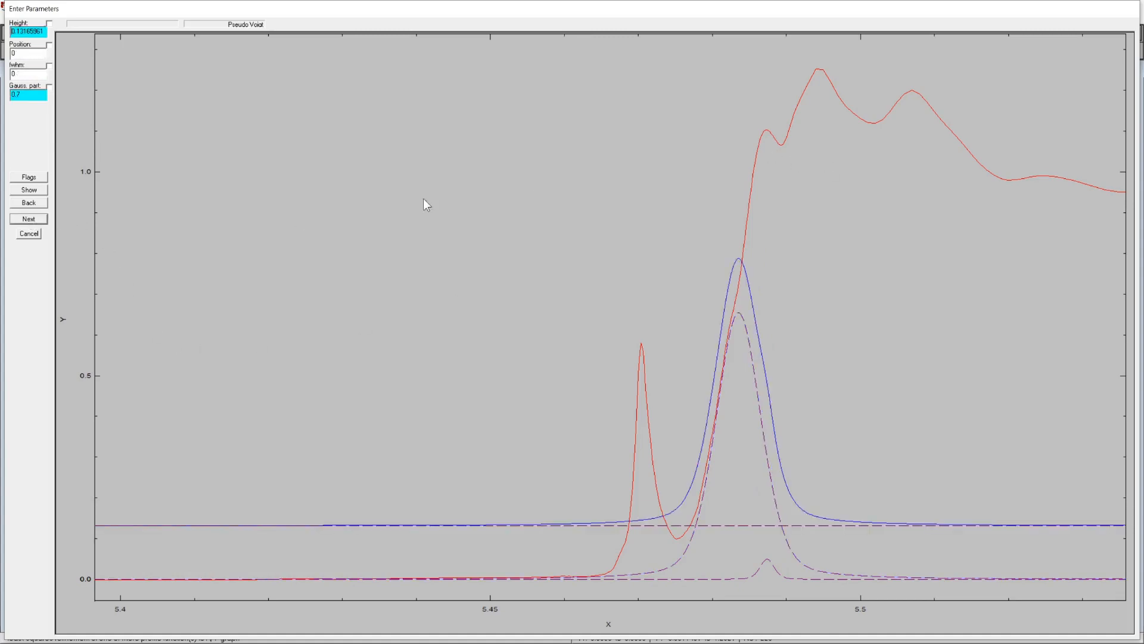
# Step: Place the third pseudo-Voigt on the spectrum's highest maximum with height about 0.192, and estimate its width from that peak
pyautogui.click(827, 149)
pyautogui.click(828, 149)
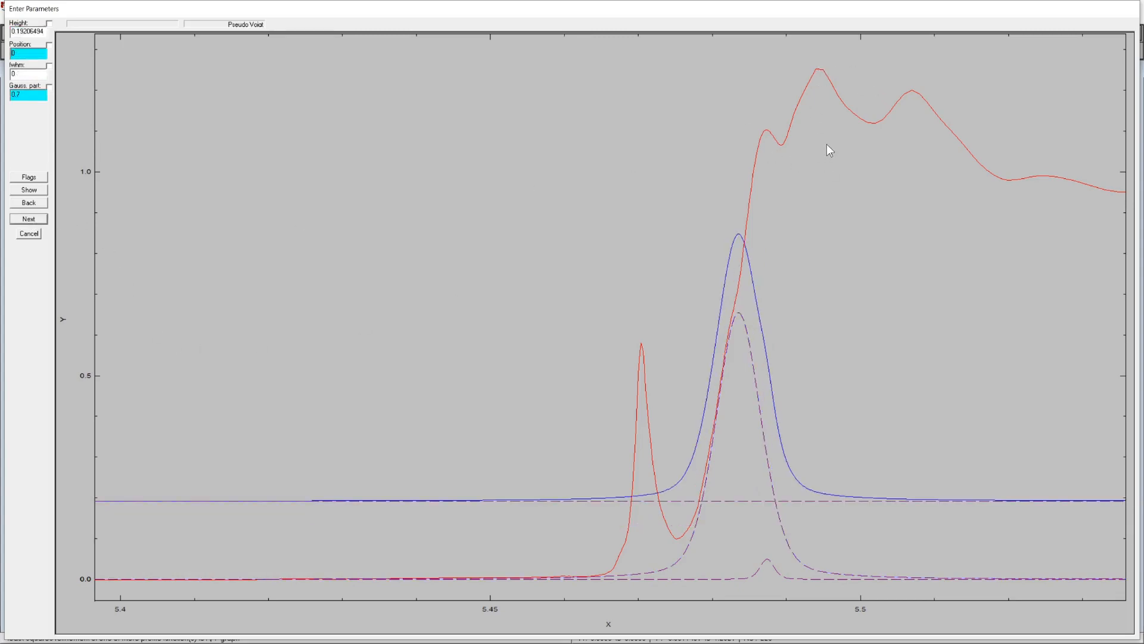
pyautogui.click(819, 70)
pyautogui.click(847, 112)
pyautogui.click(39, 222)
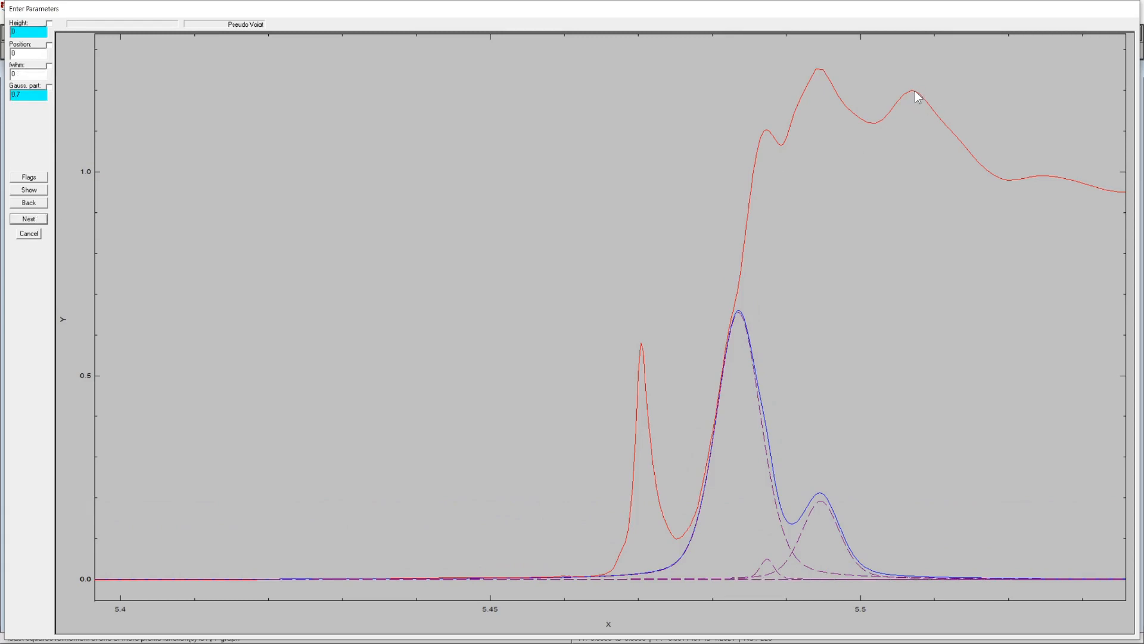
# Step: Place the fourth pseudo-Voigt at about 5.507 with height about 0.192 and FWHM about 0.0070
pyautogui.click(918, 169)
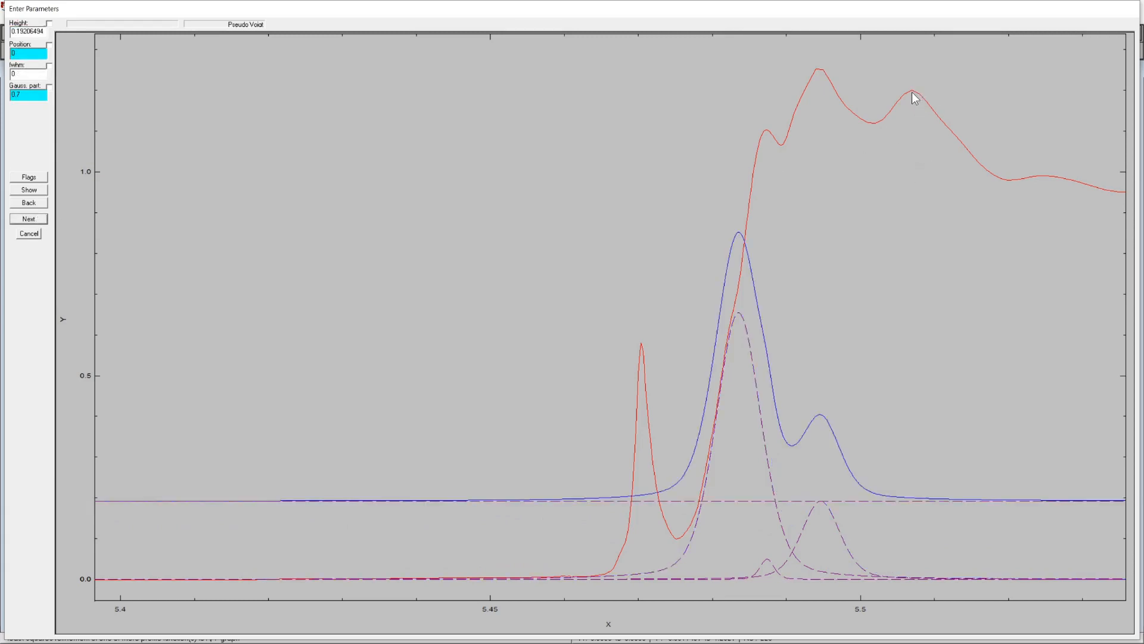
pyautogui.click(912, 94)
pyautogui.click(950, 132)
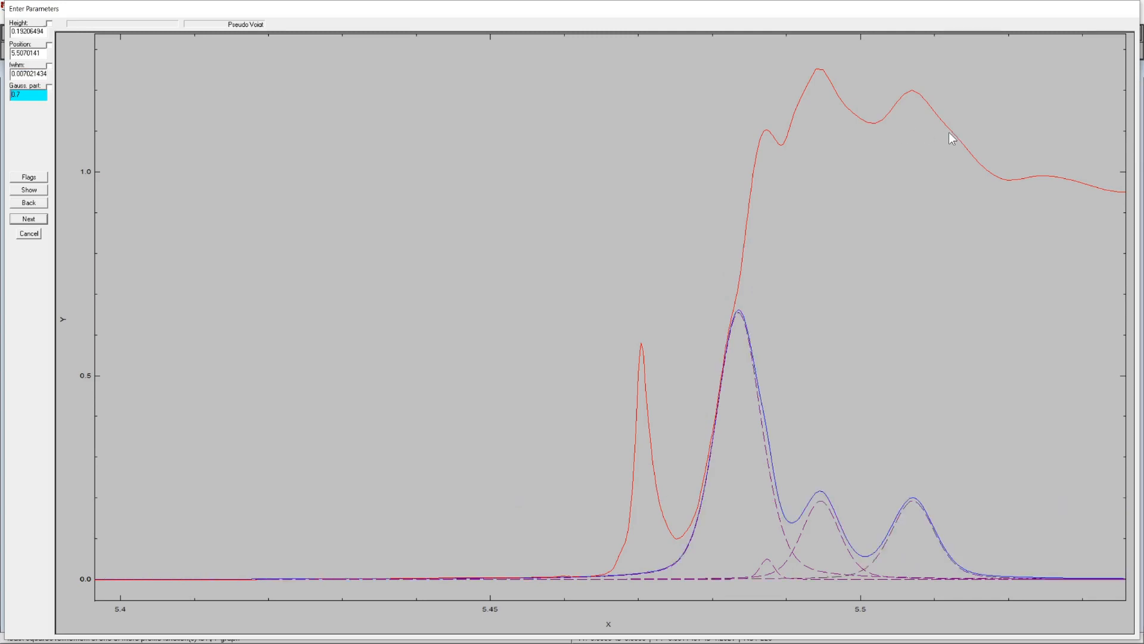
pyautogui.click(29, 219)
# Step: Place the fifth pseudo-Voigt at about 5.5254 with height about 0.048 and FWHM about 0.0075
pyautogui.click(1046, 180)
pyautogui.click(1048, 177)
pyautogui.click(1076, 181)
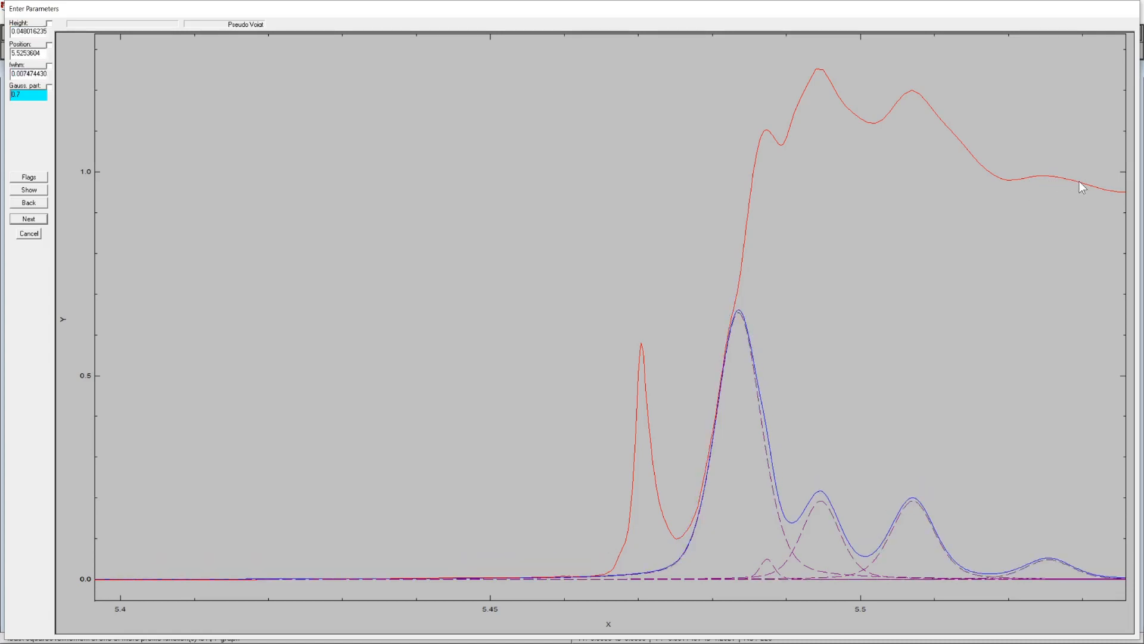
pyautogui.click(28, 219)
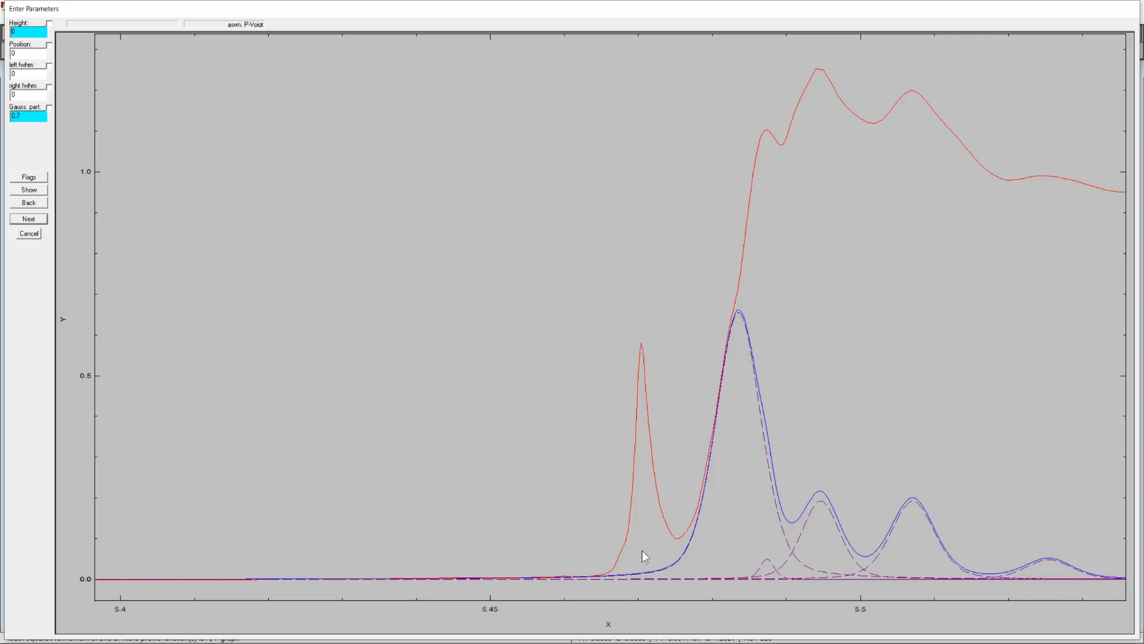
# Step: Place the asymmetric pseudo-Voigt on the pre-edge peak at about 5.4705, height about 0.545, left FWHM about 0.0023, right FWHM about 0.0026
pyautogui.click(645, 566)
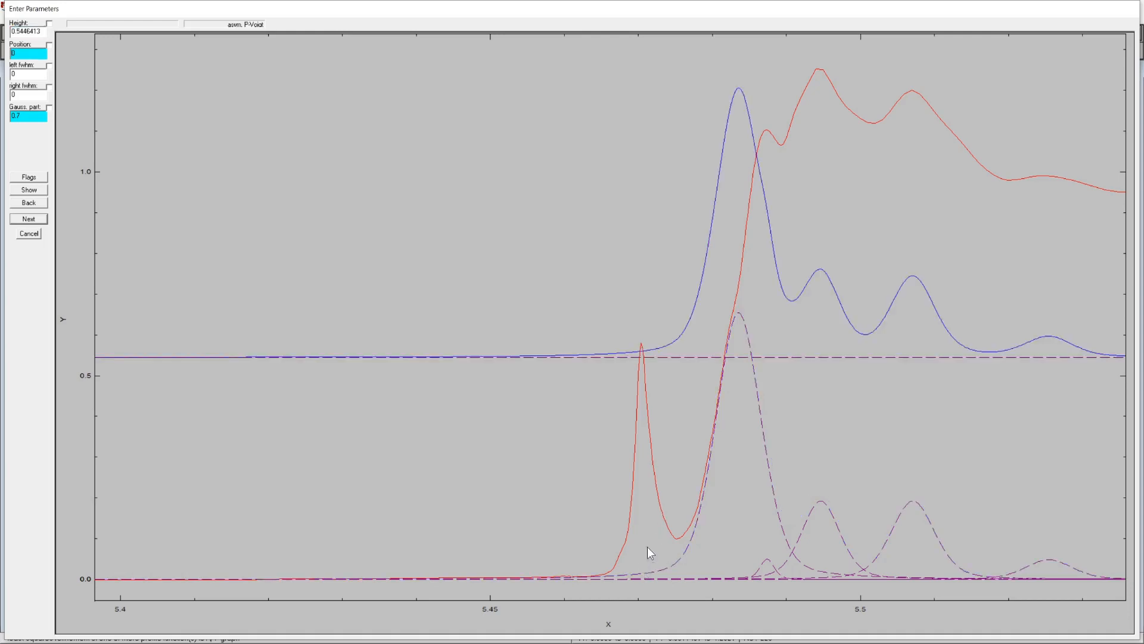
pyautogui.click(642, 353)
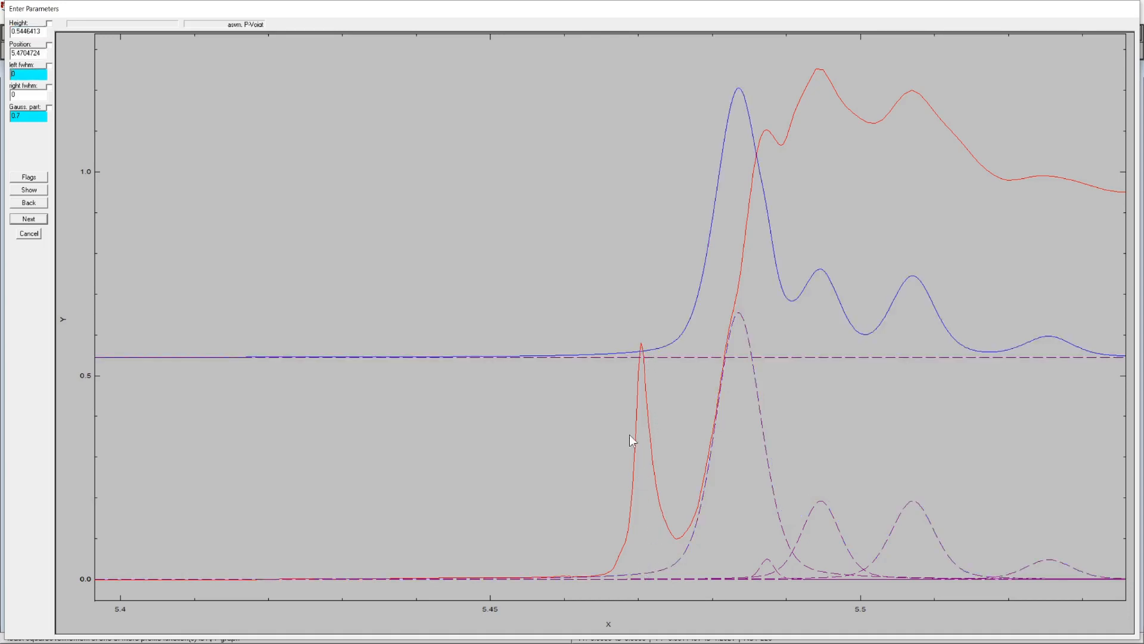
pyautogui.click(652, 459)
pyautogui.click(633, 460)
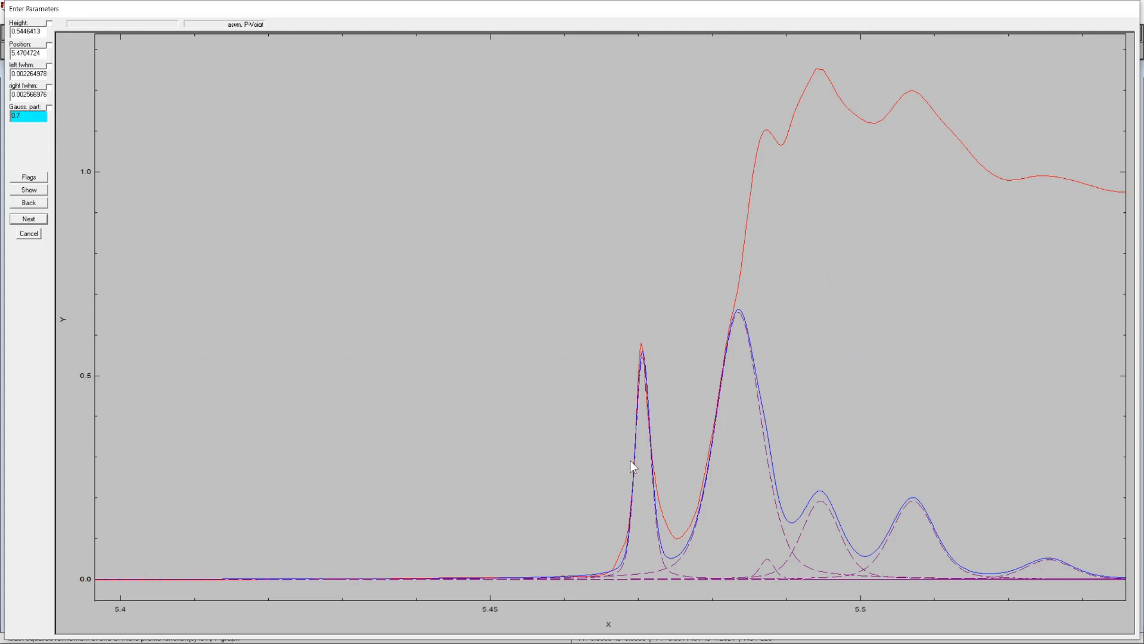
pyautogui.click(29, 219)
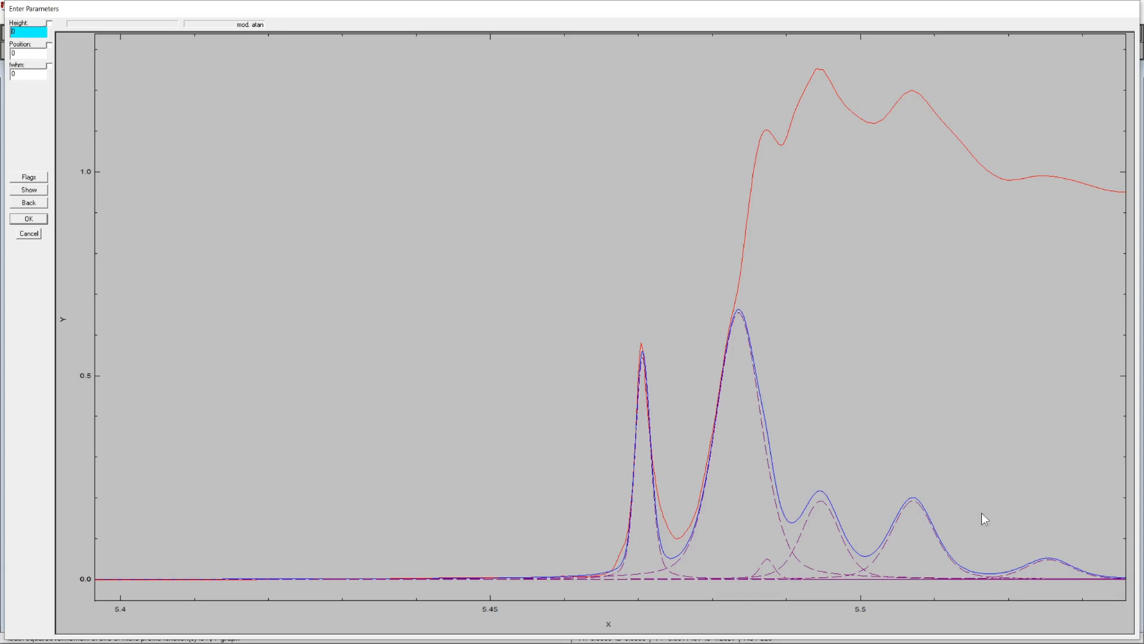
# Step: Set the arctangent step to height about 0.934, position about 5.4865 and FWHM about 0.0065, and run the edge fit
pyautogui.click(971, 567)
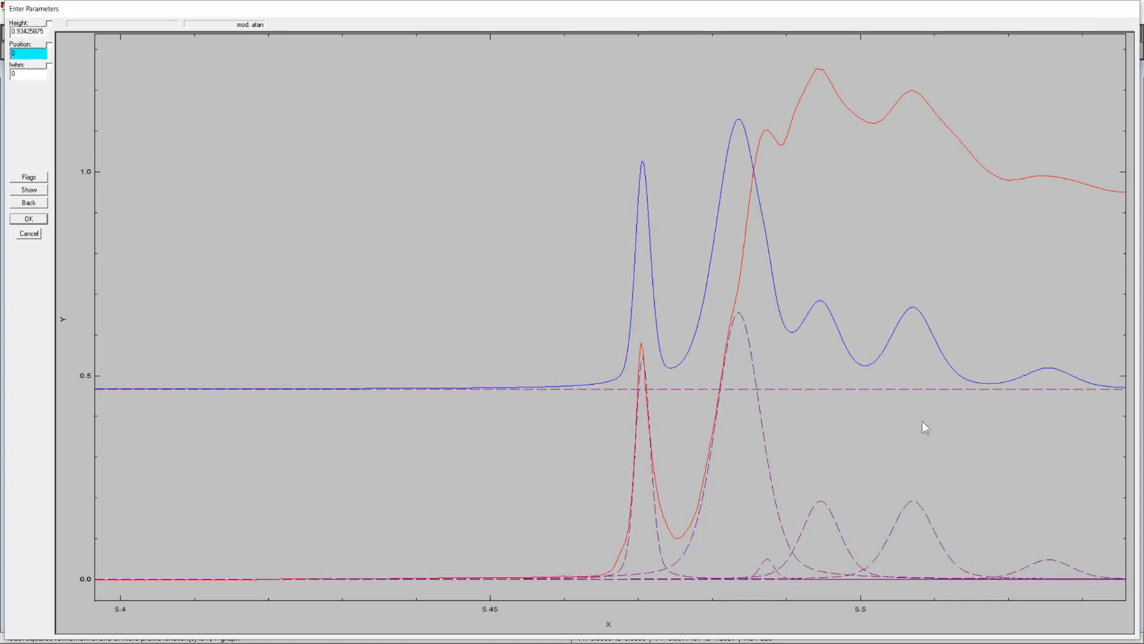
pyautogui.click(759, 355)
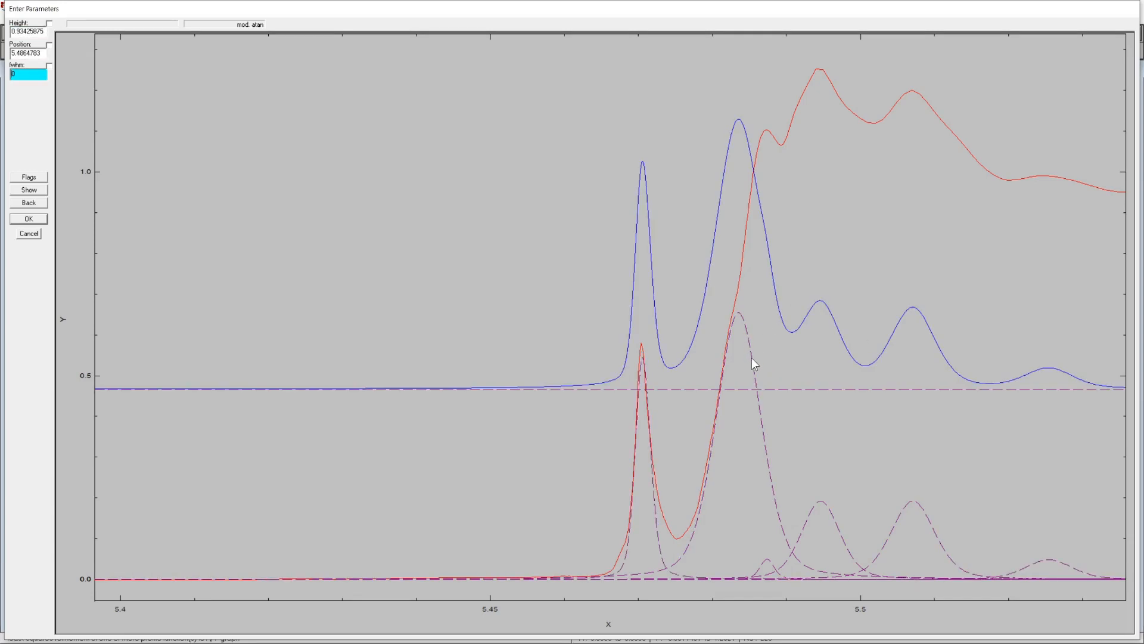
pyautogui.click(793, 359)
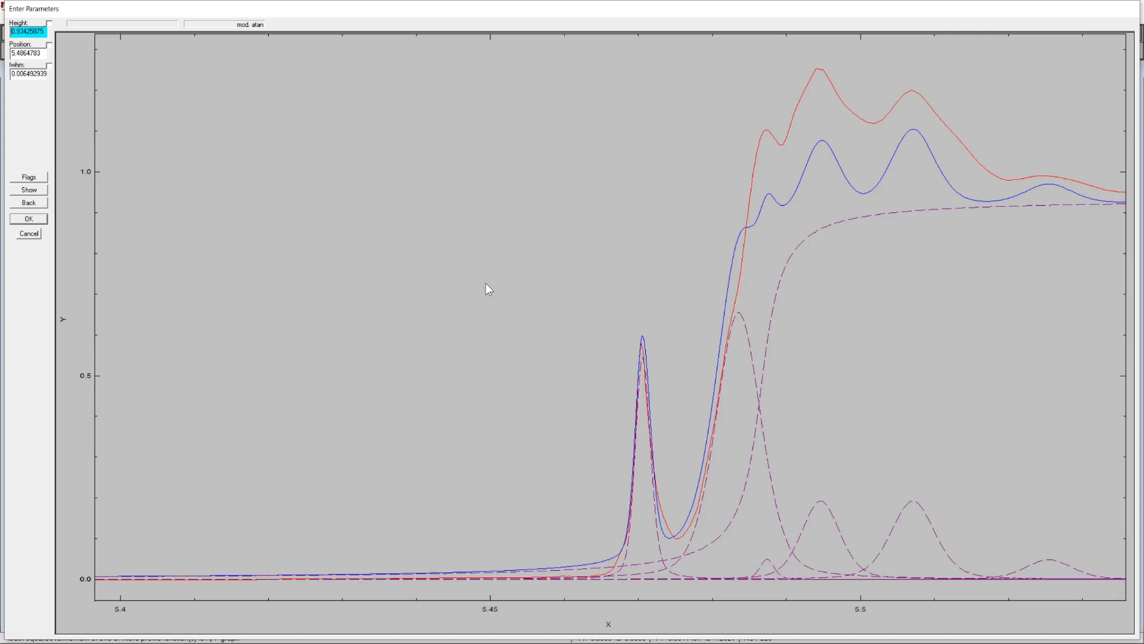
pyautogui.click(28, 219)
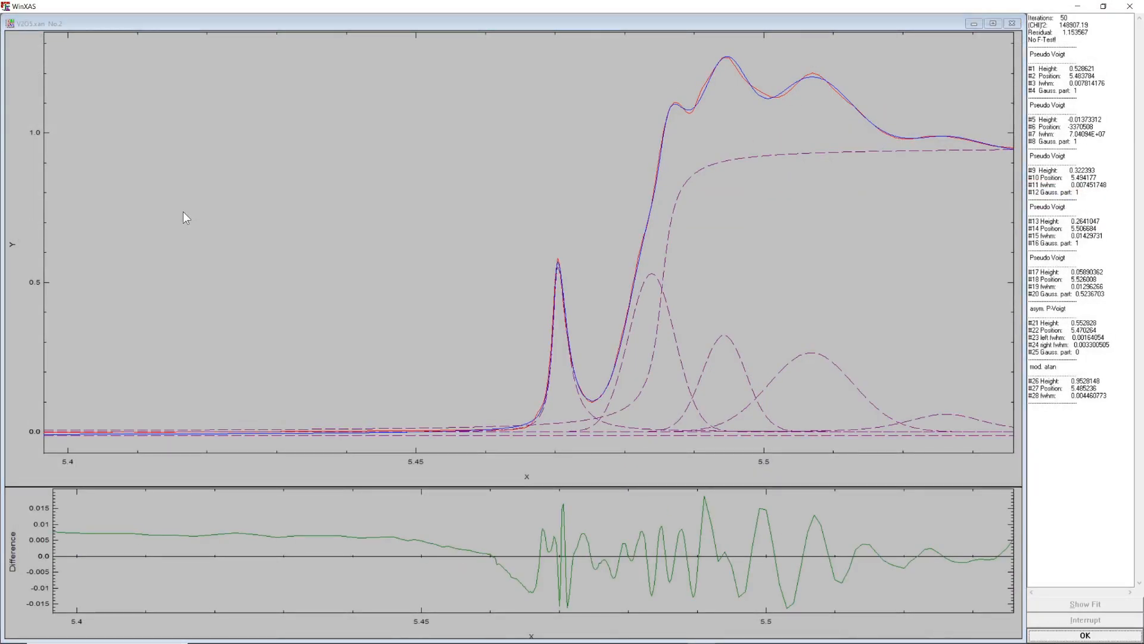
# Step: Accept the edge fit result and clear the fitted curves from the graph
pyautogui.click(1067, 638)
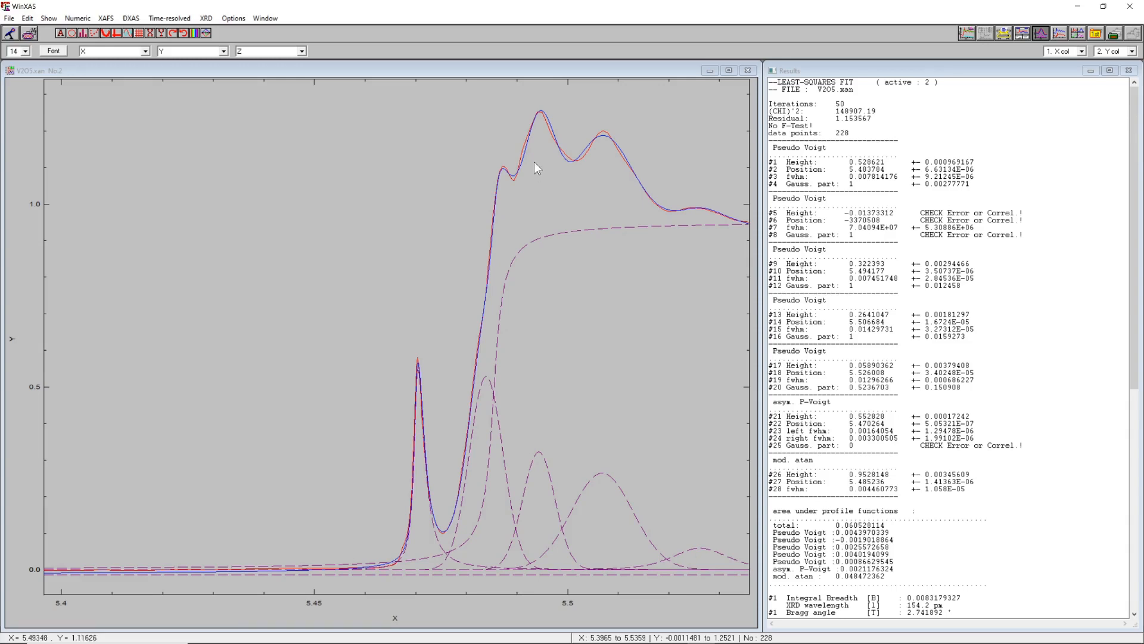
pyautogui.doubleClick(499, 131)
pyautogui.moveTo(629, 207); pyautogui.dragTo(589, 180)
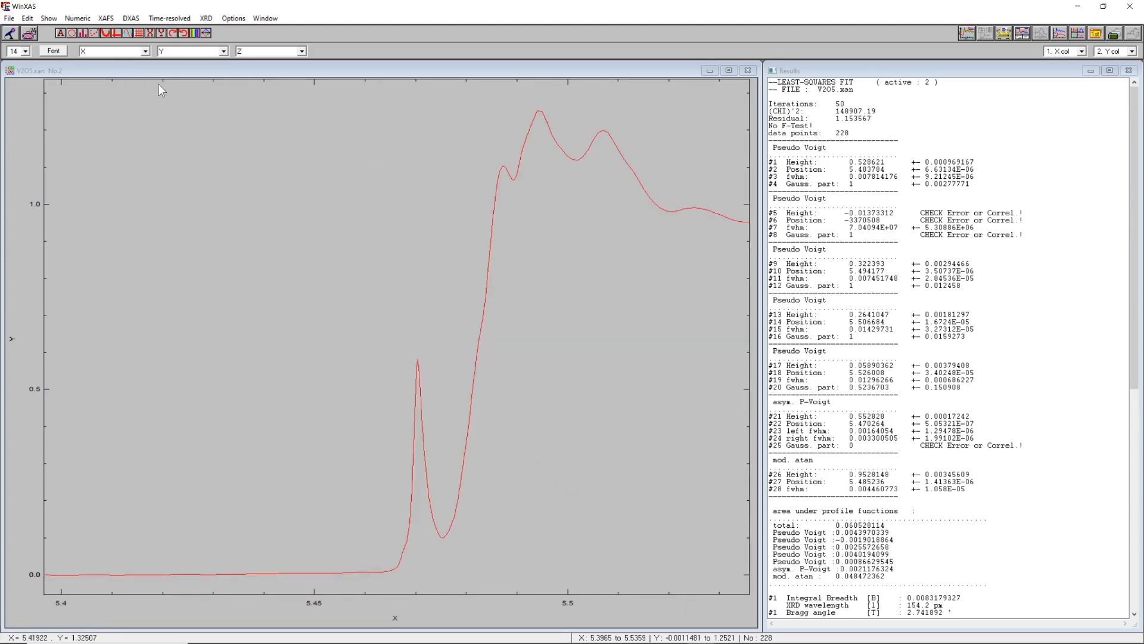
# Step: Calculate the first derivative of the edge section with smoothing splines, using a custom level-out value of 100000
pyautogui.click(77, 18)
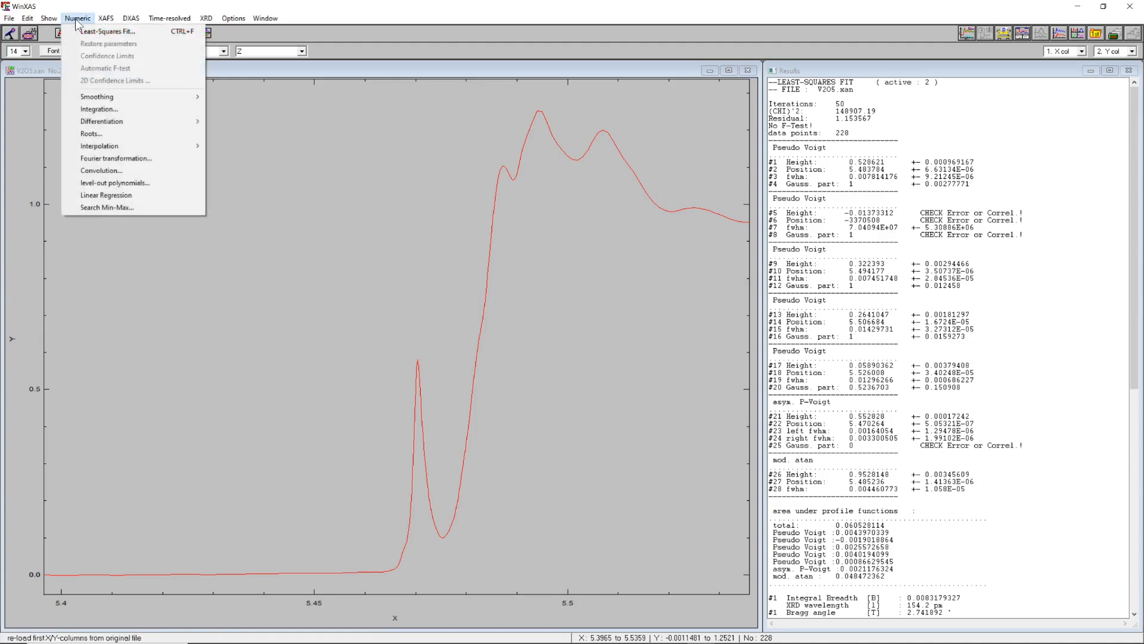
pyautogui.moveTo(127, 127)
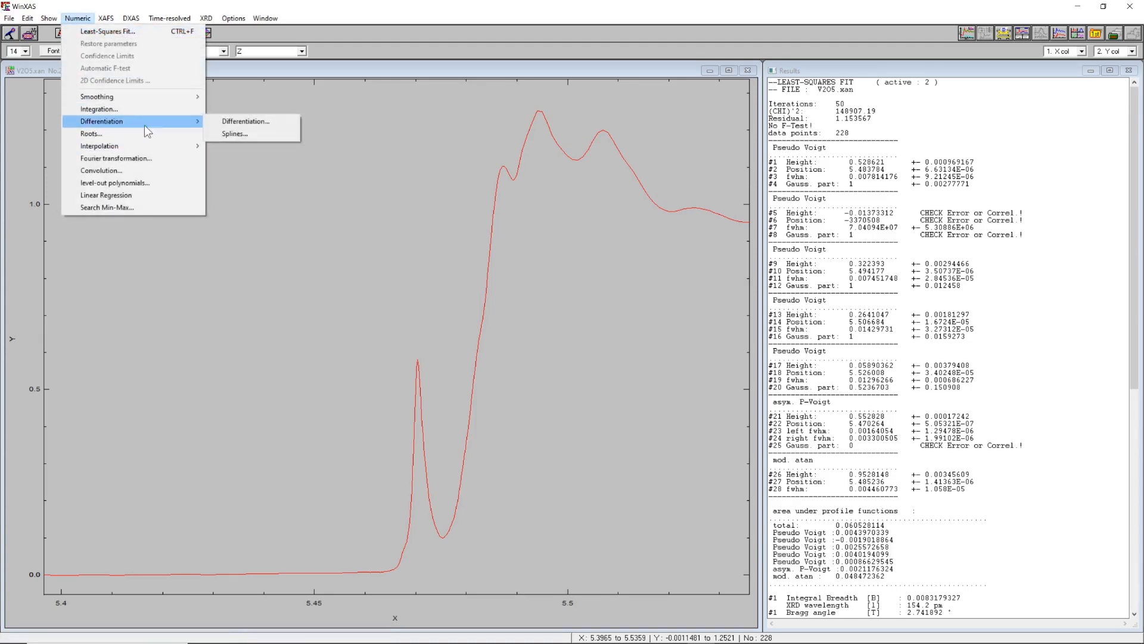
pyautogui.click(234, 134)
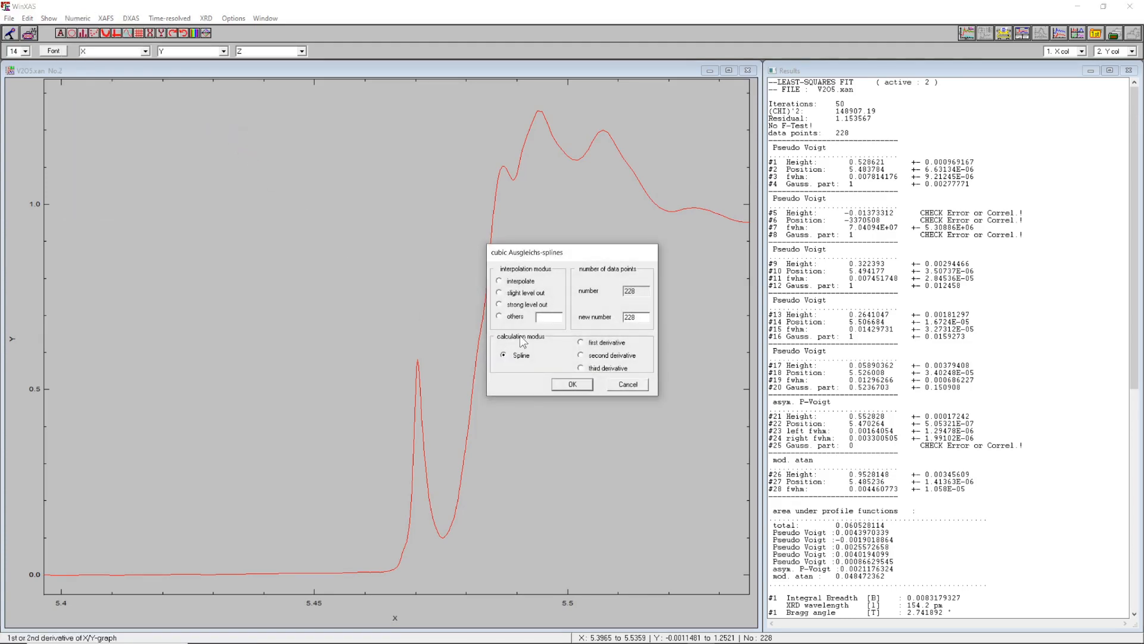
pyautogui.click(515, 316)
pyautogui.write('100000')
pyautogui.click(582, 343)
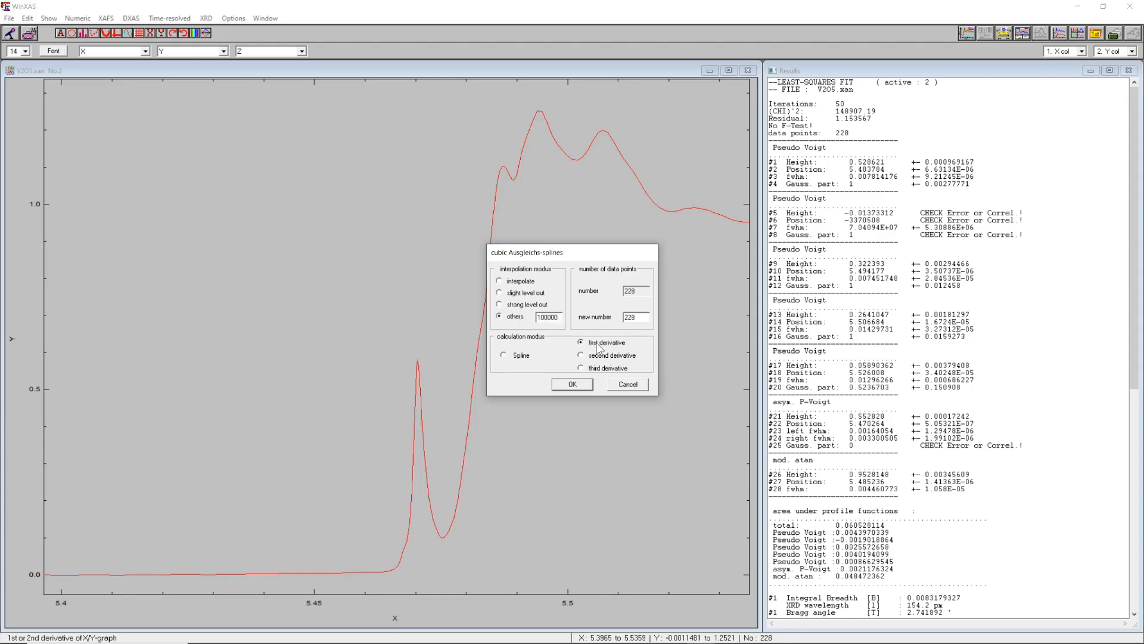
pyautogui.click(571, 384)
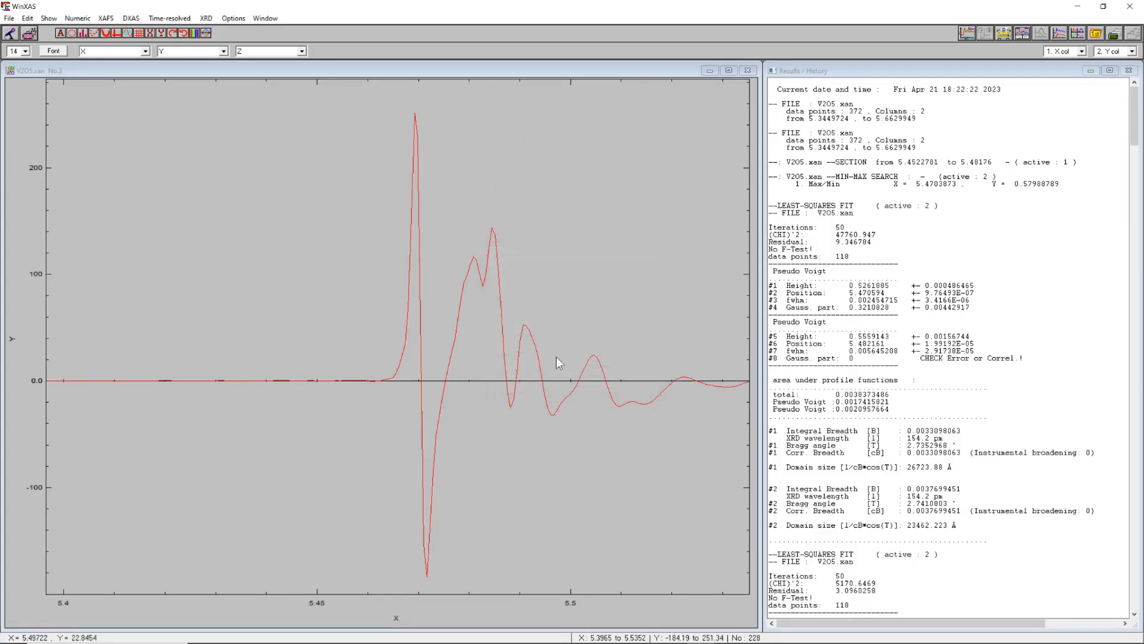
# Step: Set up a least-squares fit refining the 1st derivative with five pseudo-Voigt, one asymmetric pseudo-Voigt and one ATAN function
pyautogui.click(78, 18)
pyautogui.click(86, 32)
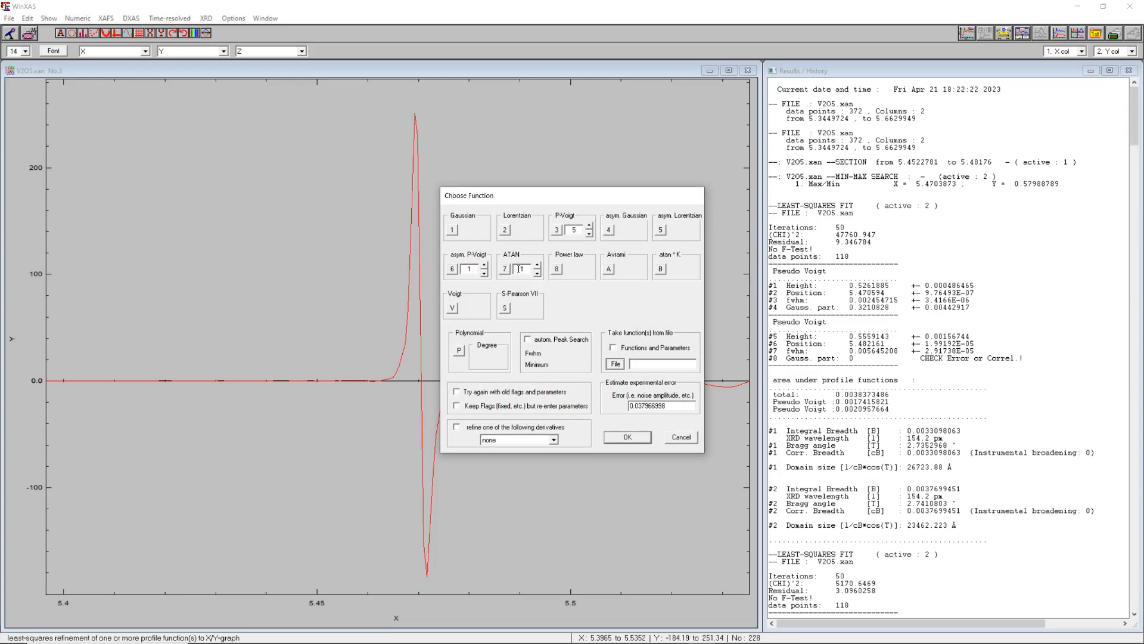
pyautogui.click(499, 428)
pyautogui.click(508, 441)
pyautogui.click(507, 457)
pyautogui.click(625, 436)
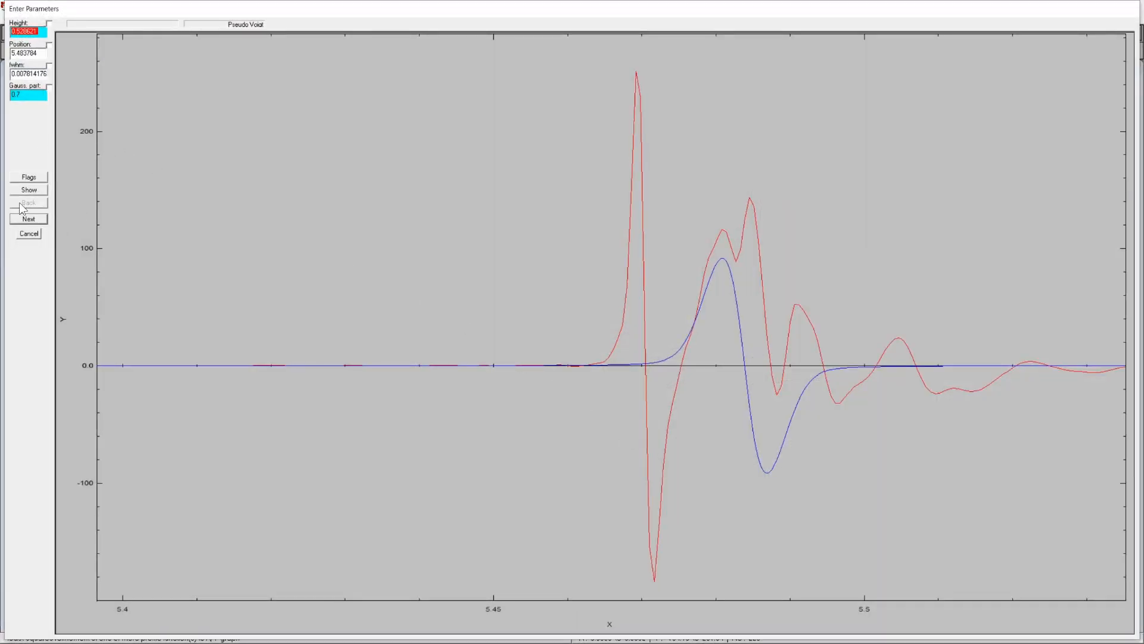
# Step: Keep the proposed starting parameters for all seven profile functions, run the derivative fit of the edge and accept its result
pyautogui.click(28, 218)
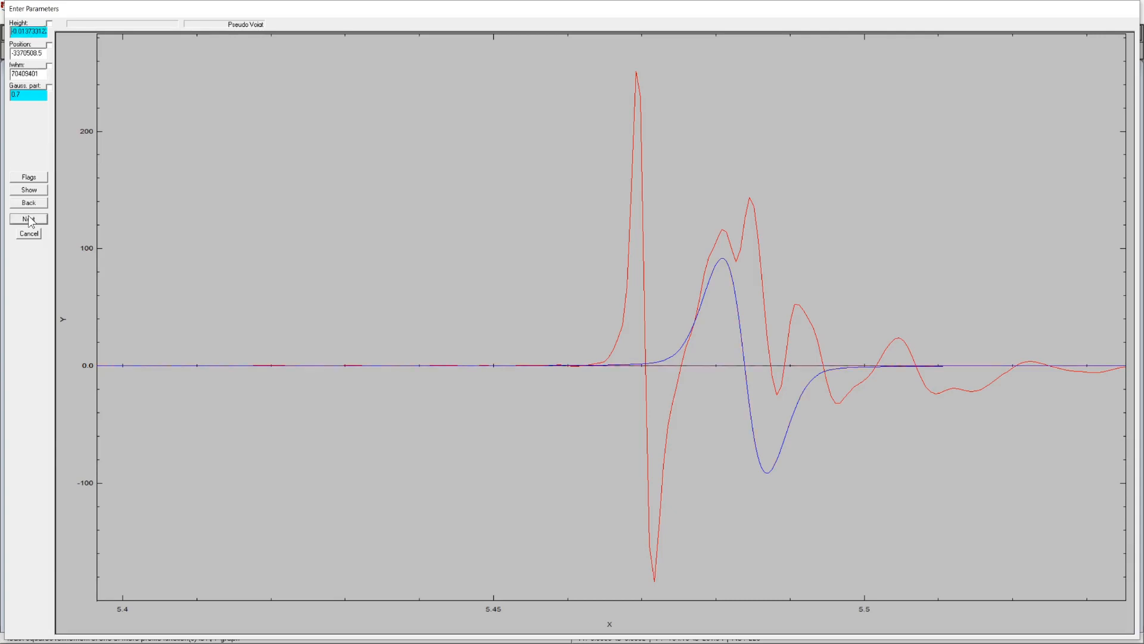
pyautogui.click(28, 219)
pyautogui.click(29, 219)
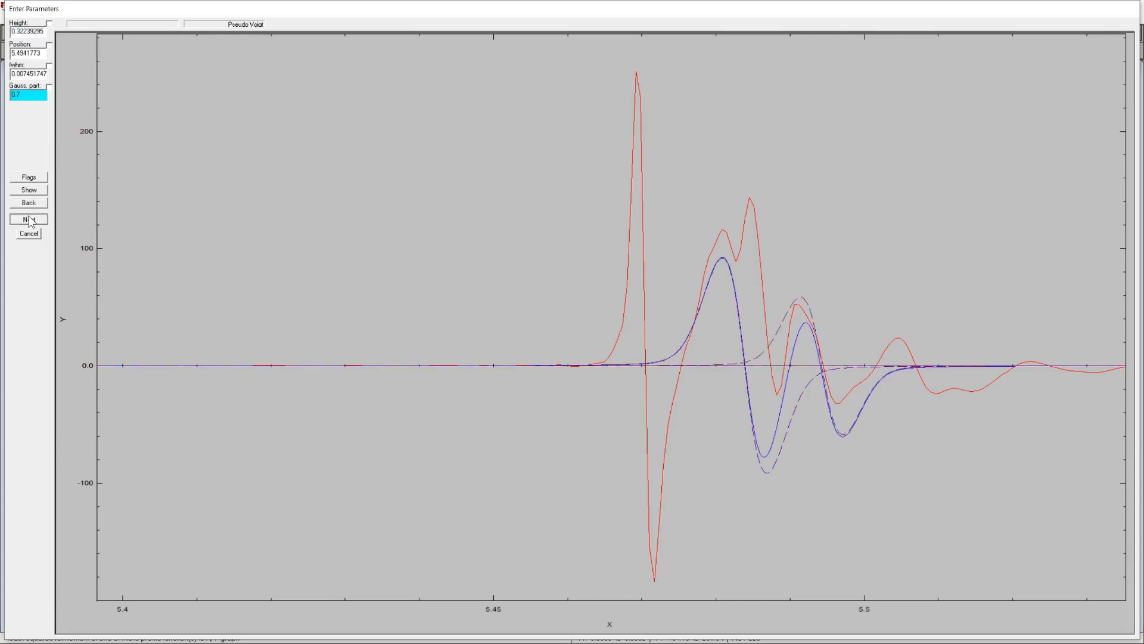
pyautogui.click(29, 219)
pyautogui.click(29, 218)
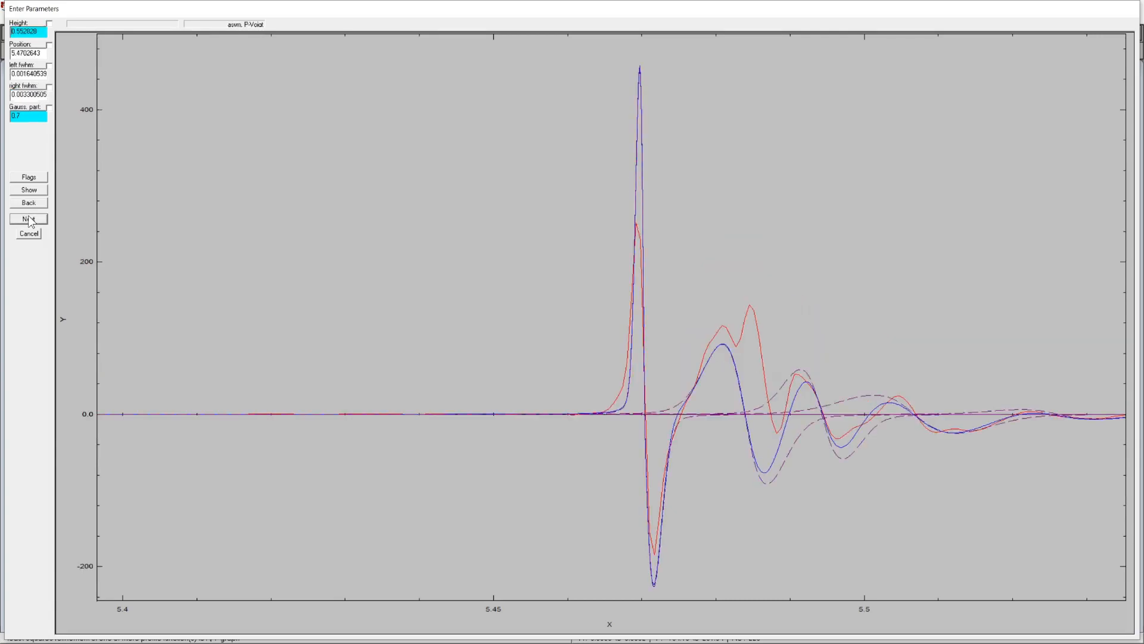
pyautogui.click(29, 218)
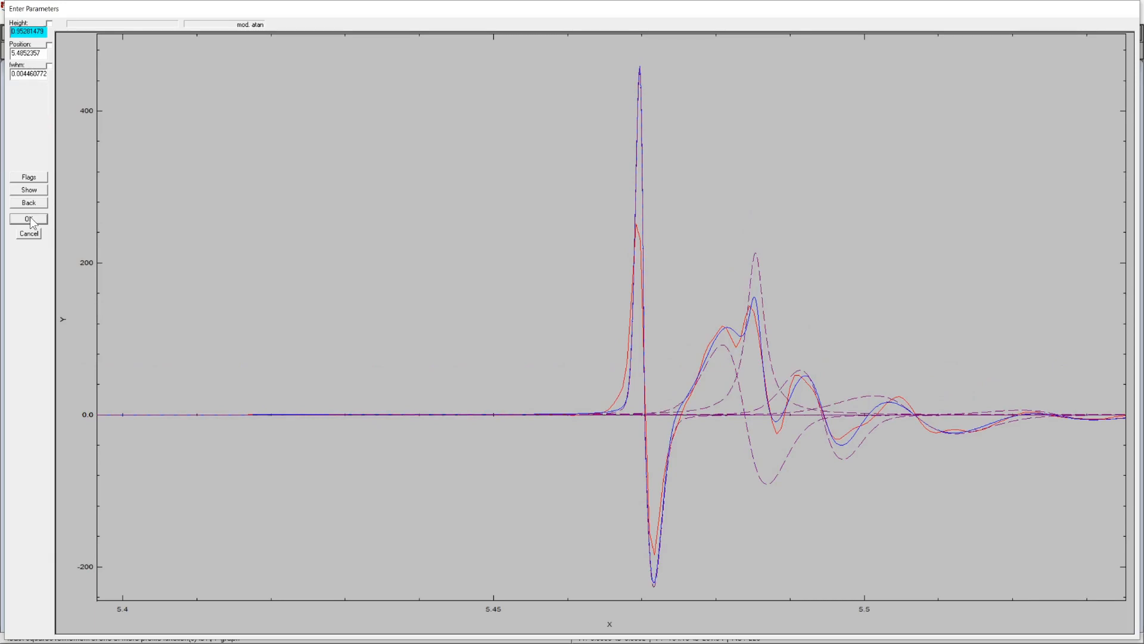
pyautogui.click(30, 219)
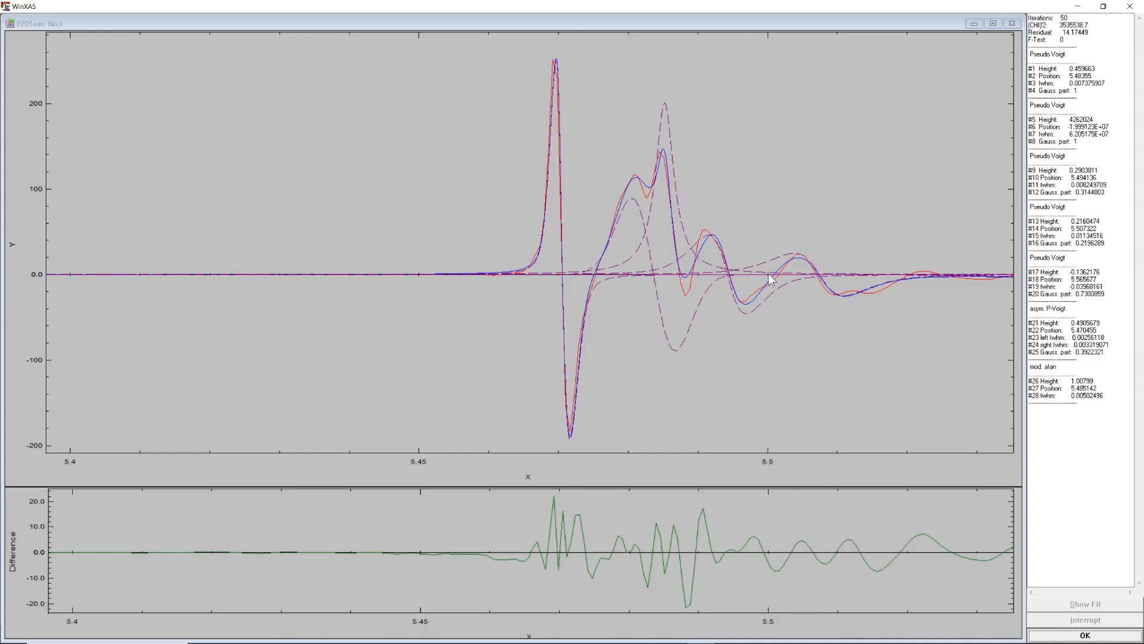
pyautogui.click(1069, 636)
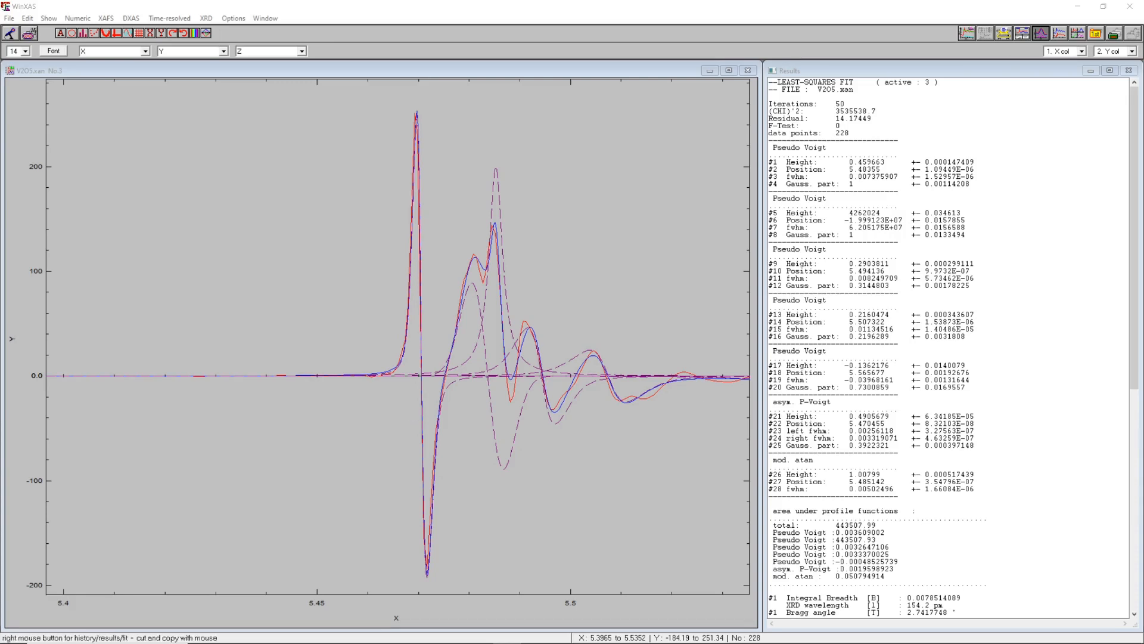
# Step: Restore the full V2O5 spectrum and set up a least-squares fit with one ATAN function, removing the pseudo-Voigt and asymmetric pseudo-Voigt functions
pyautogui.doubleClick(437, 217)
pyautogui.click(241, 191)
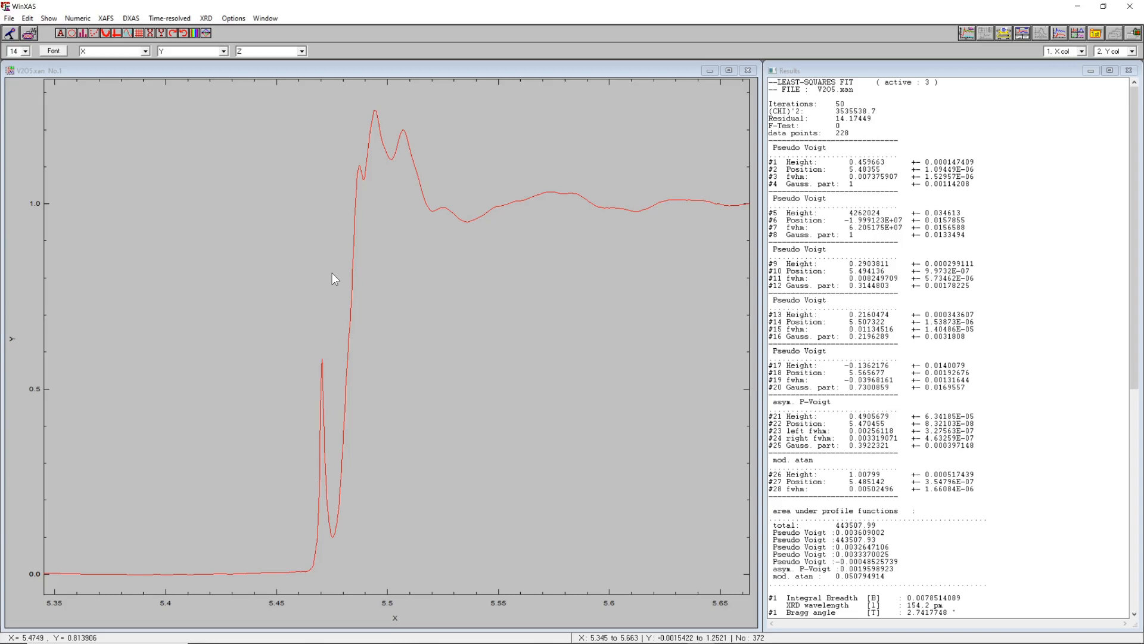
pyautogui.click(77, 18)
pyautogui.click(98, 25)
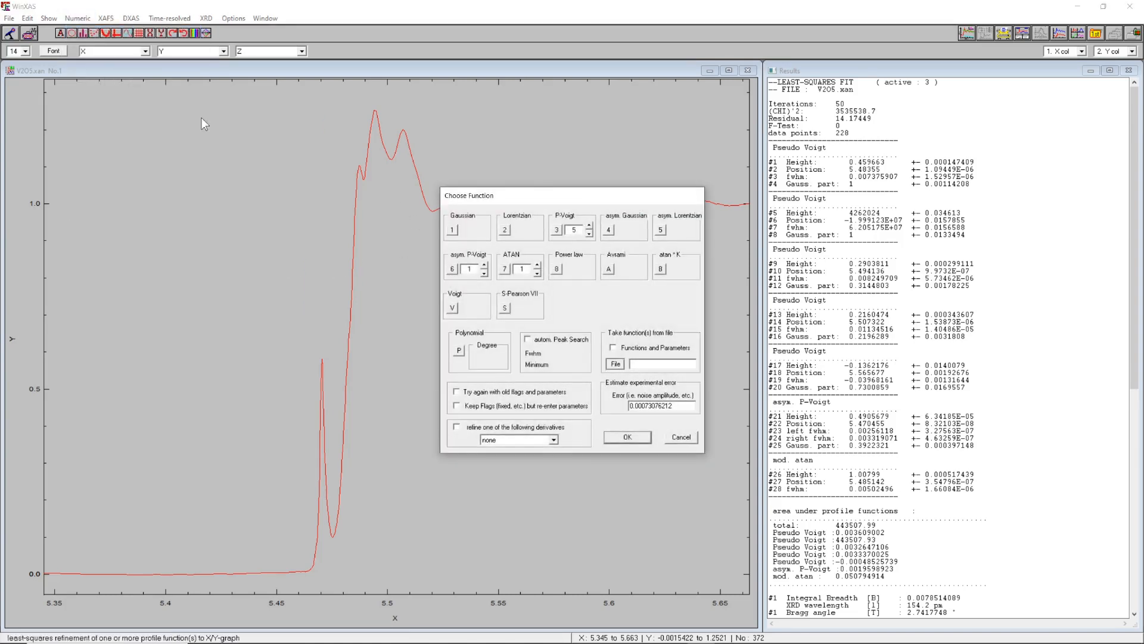
pyautogui.click(556, 230)
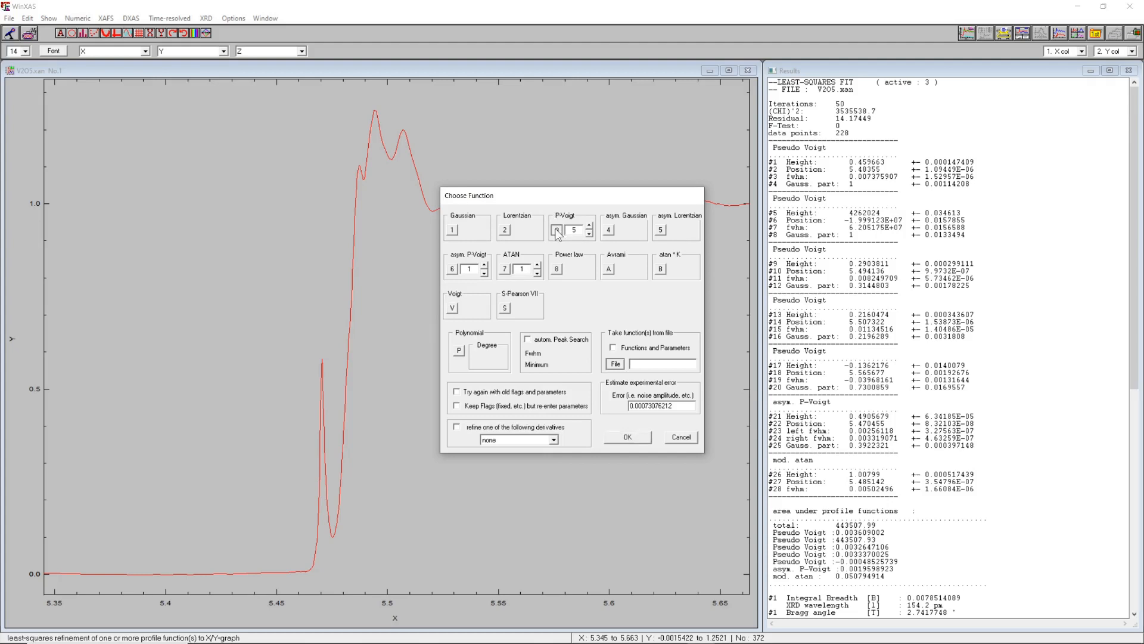
pyautogui.click(451, 269)
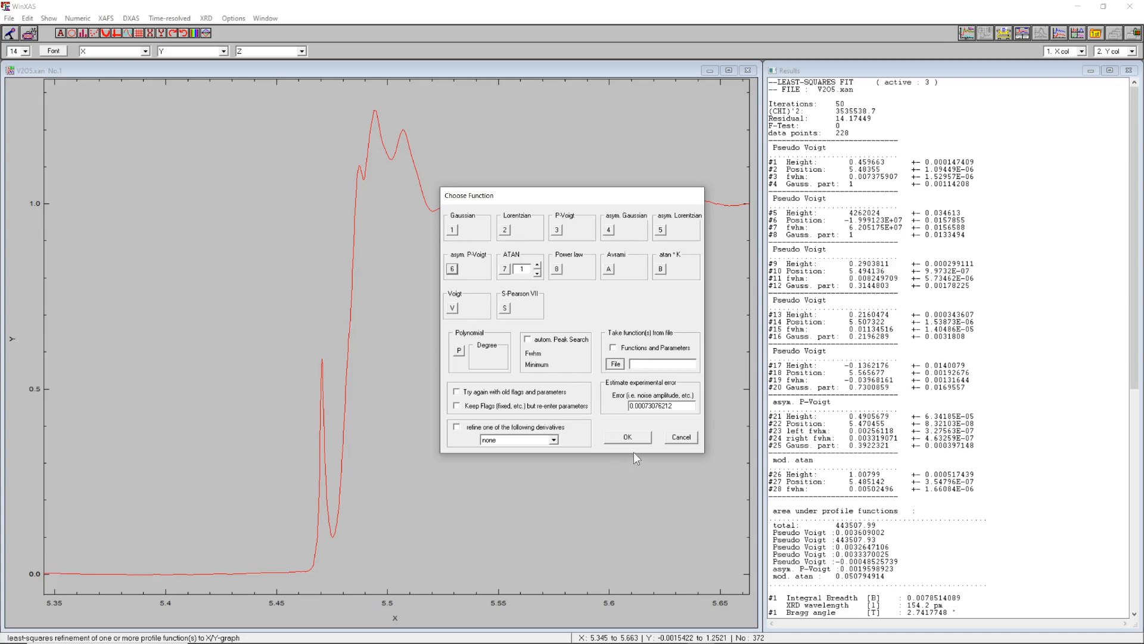
pyautogui.click(628, 437)
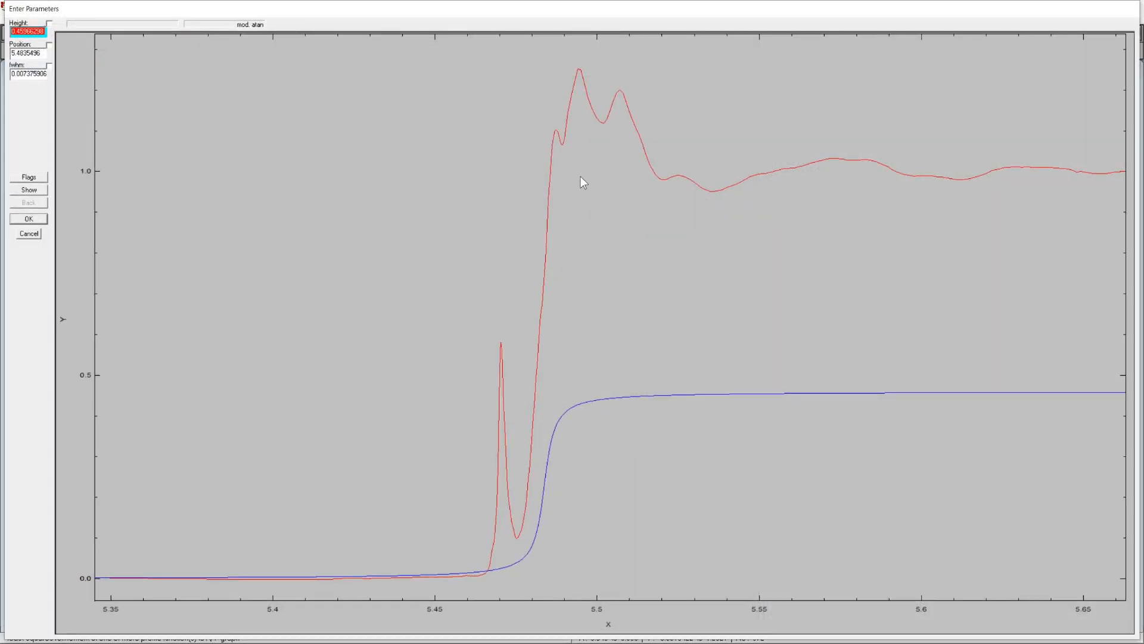
# Step: Set the ATAN starting height to about 0.836 and its position on the V2O5 edge, run the fit and accept its result
pyautogui.click(596, 258)
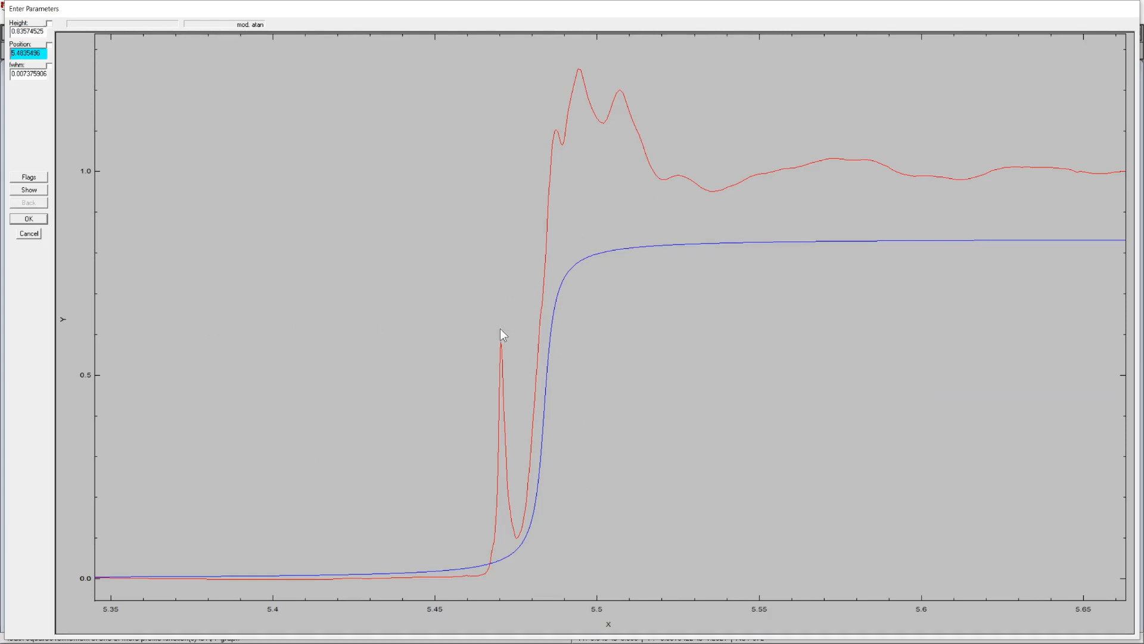
pyautogui.click(534, 362)
pyautogui.click(29, 219)
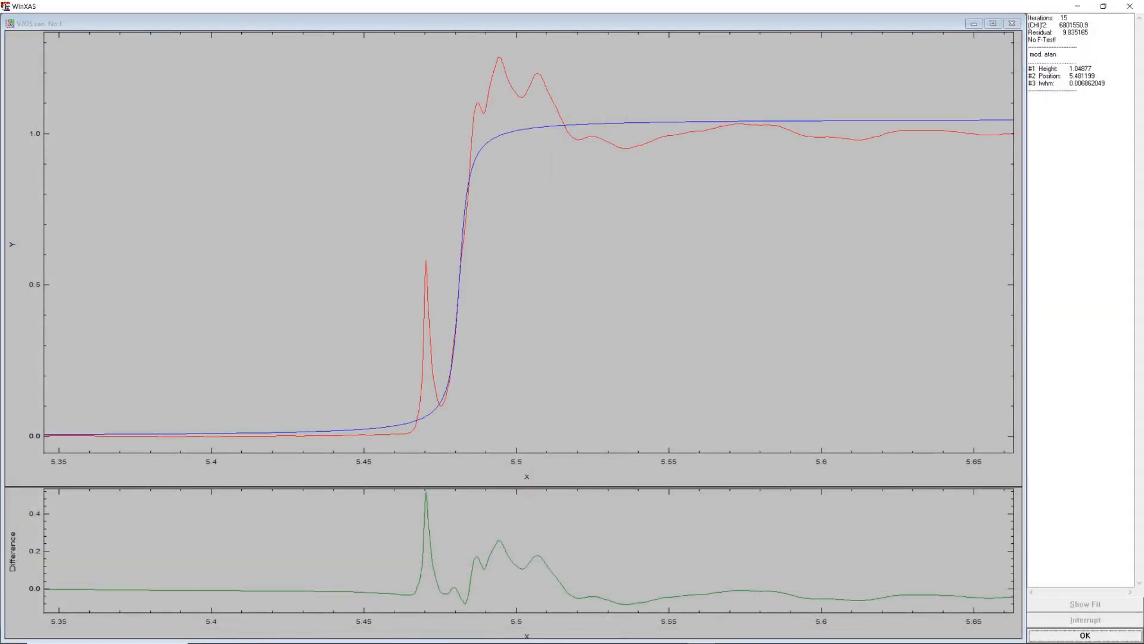
pyautogui.click(1054, 636)
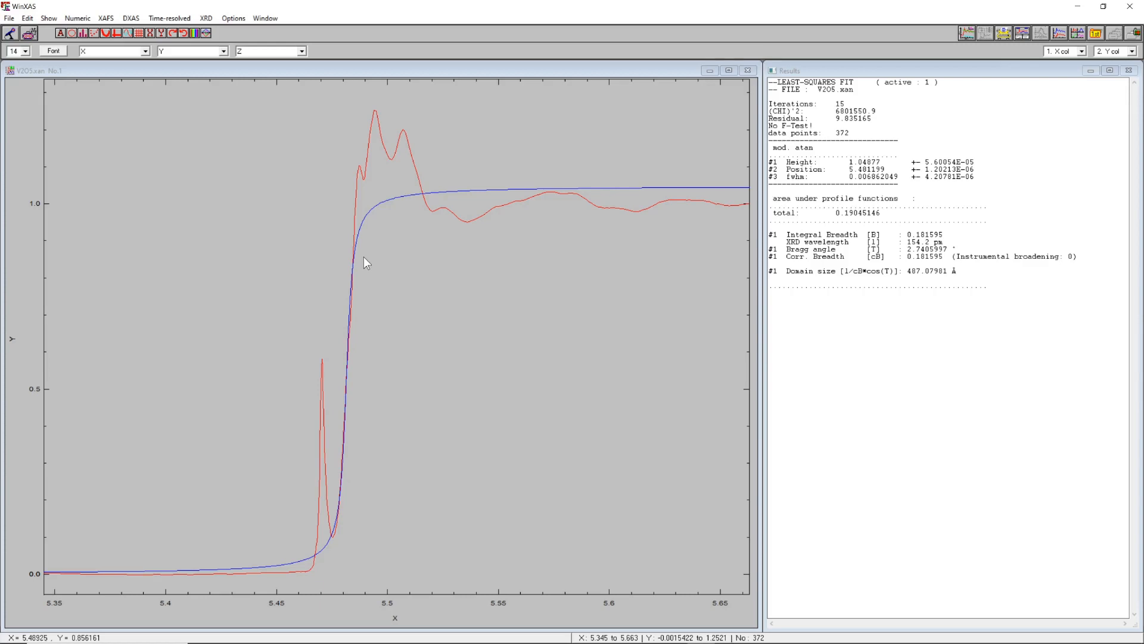
# Step: Open the spectrum V2O3.xan from the #5_V-oxides_PCA folder in a new graph window
pyautogui.click(9, 19)
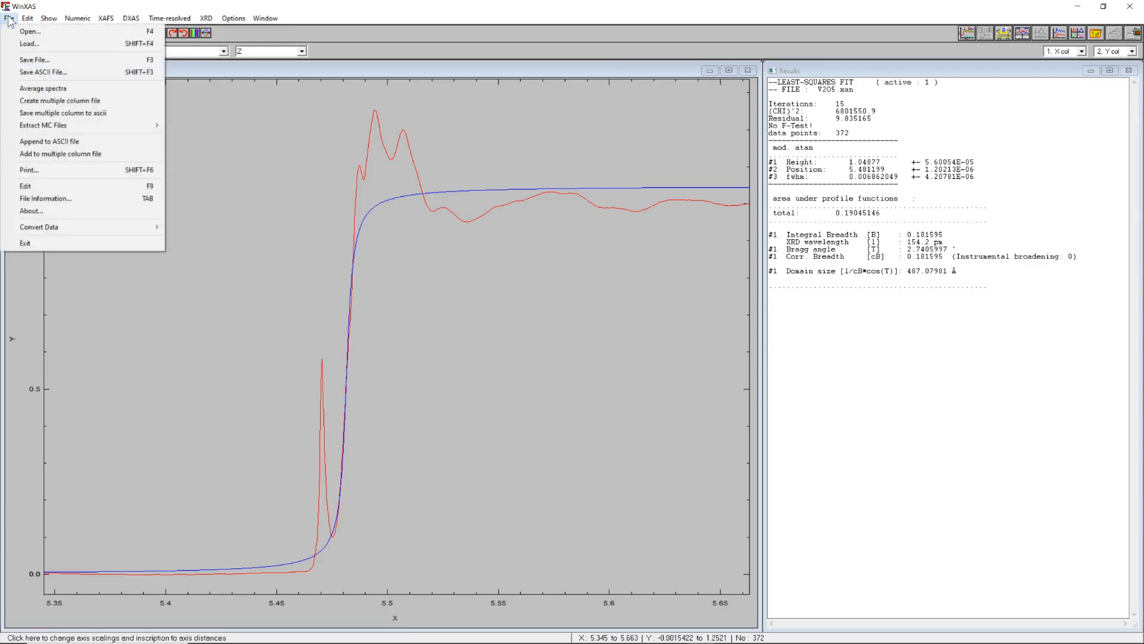
pyautogui.click(50, 31)
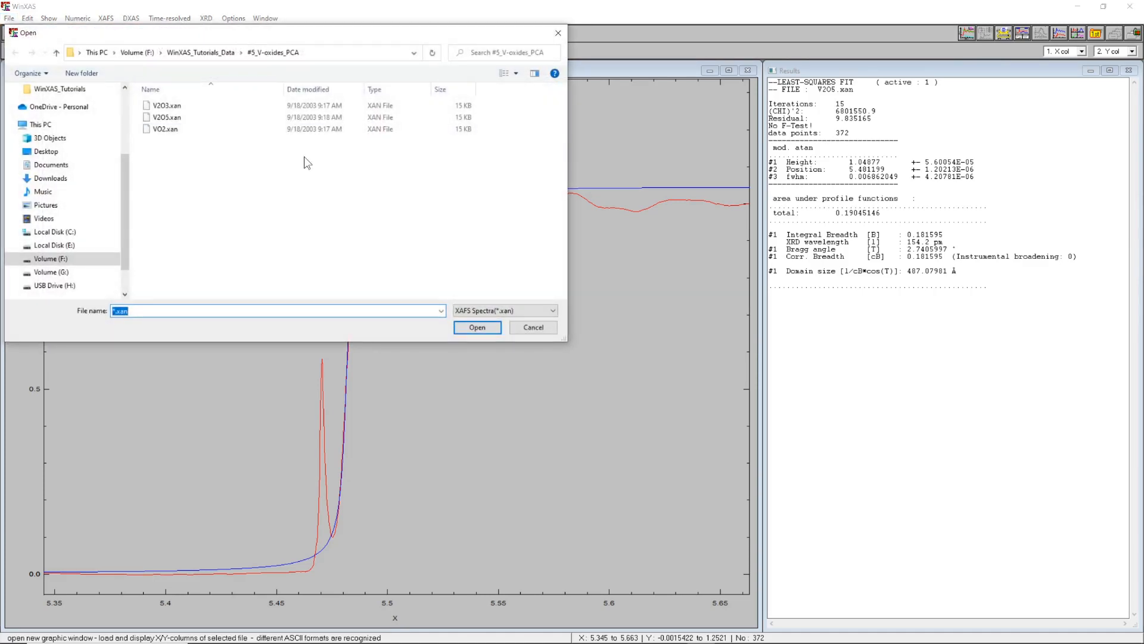
pyautogui.click(167, 109)
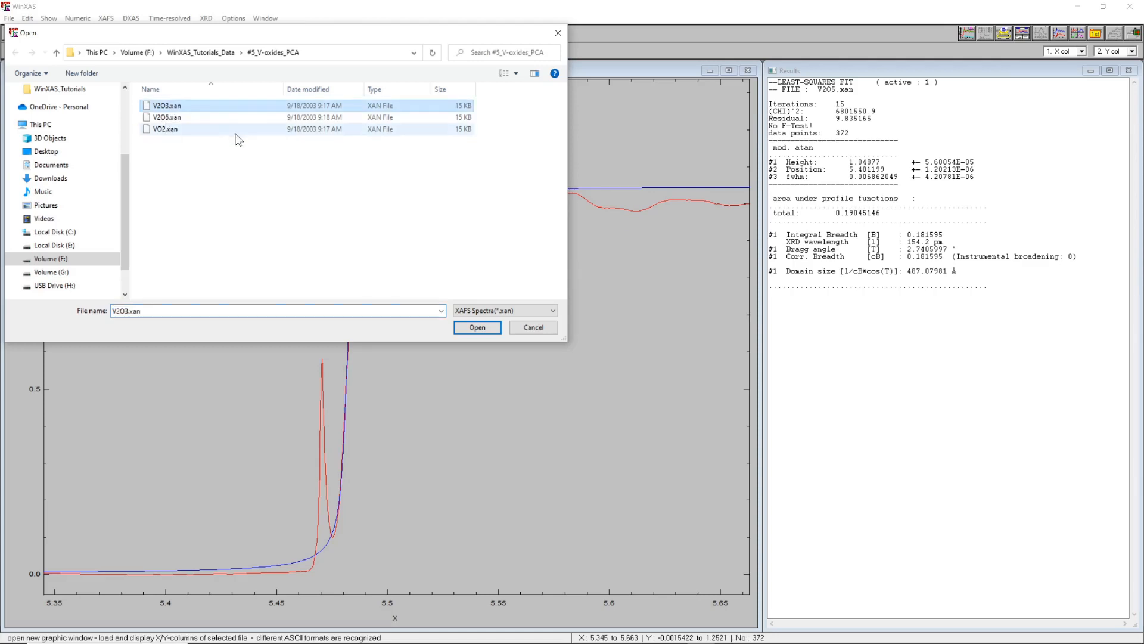
pyautogui.click(477, 329)
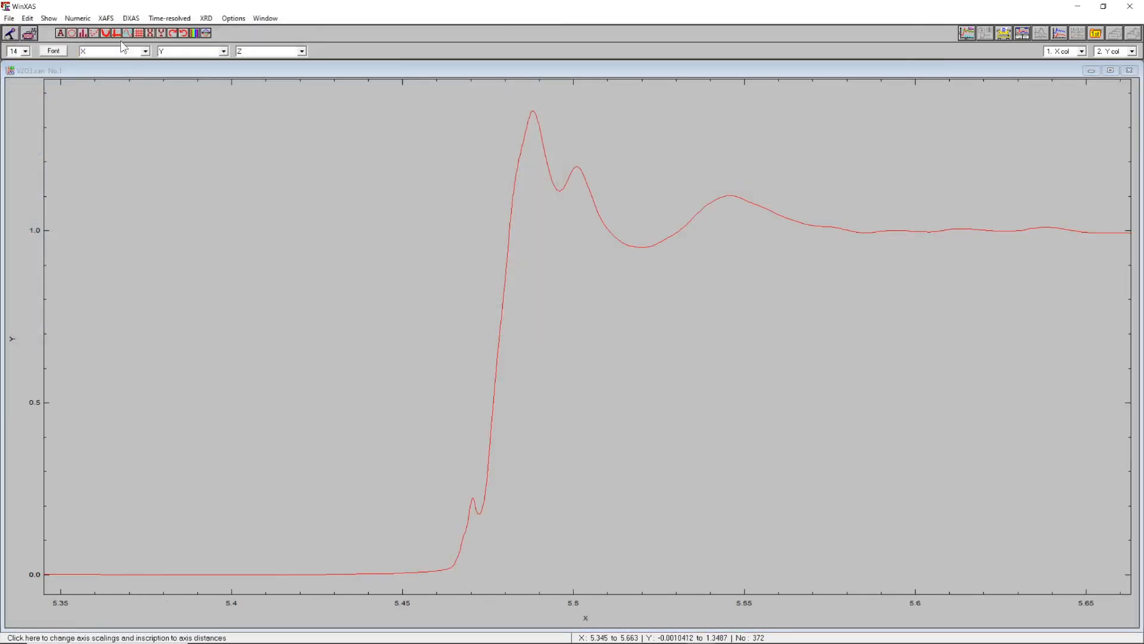
# Step: Fit one ATAN function to the V2O3 edge, starting from height about 1.047, position 5.477 and fwhm 0.0071, and accept the result
pyautogui.click(77, 19)
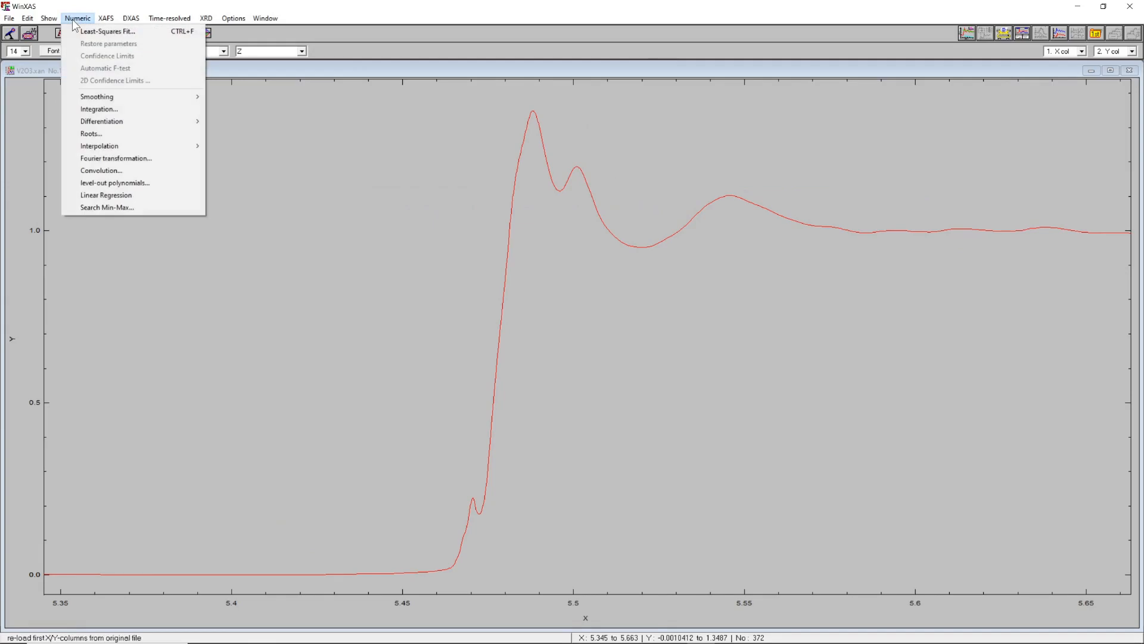
pyautogui.click(101, 33)
pyautogui.click(506, 270)
pyautogui.click(629, 438)
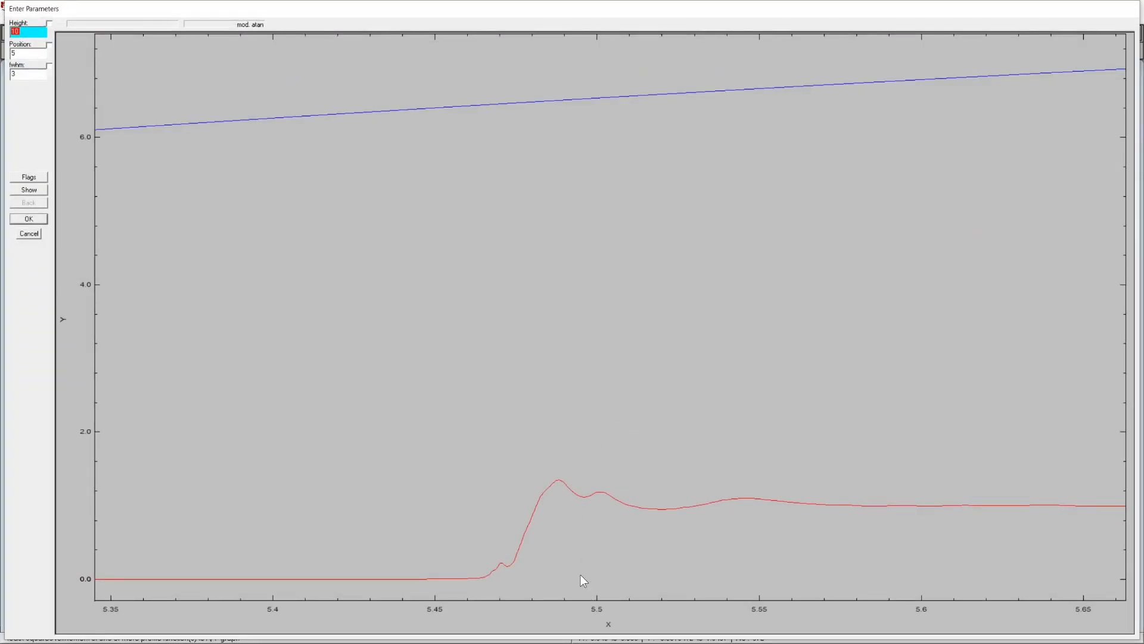
pyautogui.click(557, 506)
pyautogui.click(522, 379)
pyautogui.click(535, 385)
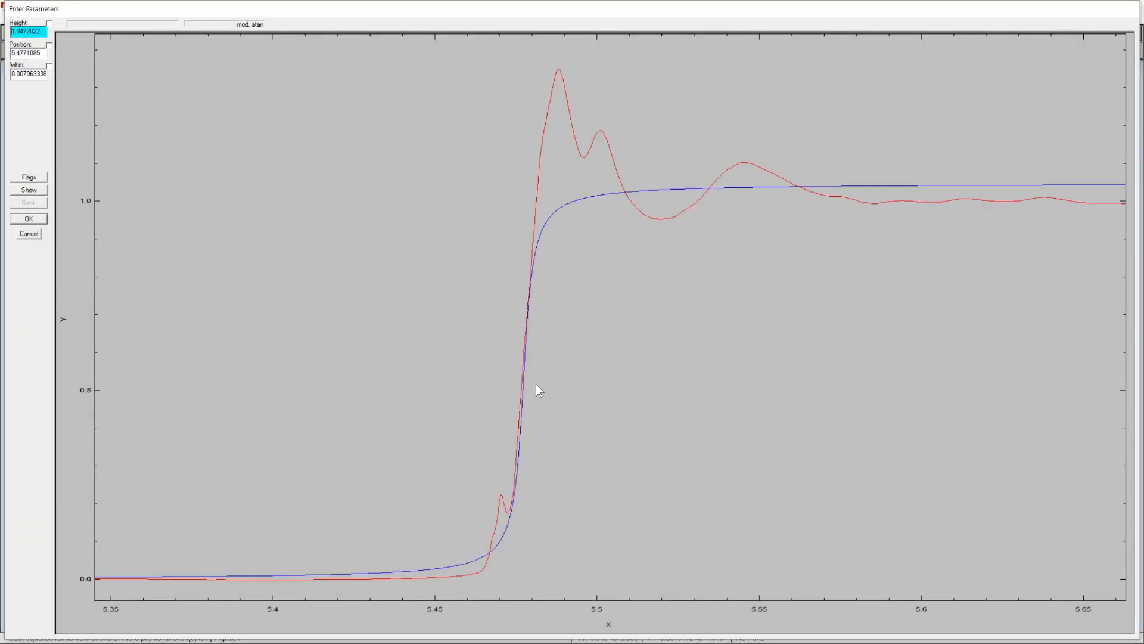
pyautogui.click(34, 218)
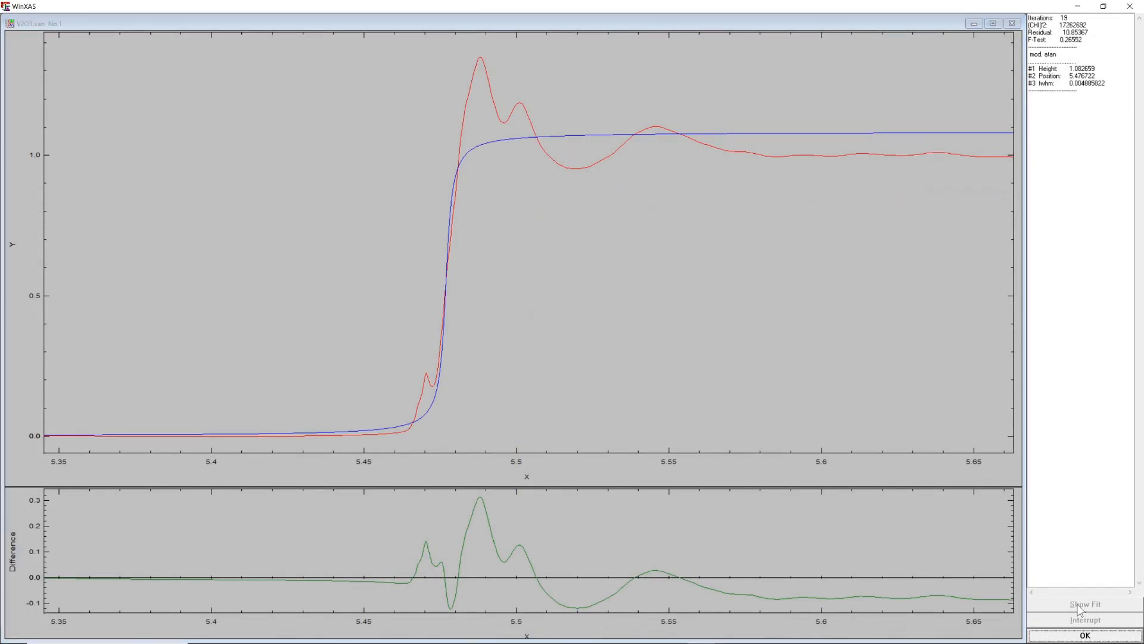
pyautogui.click(1082, 635)
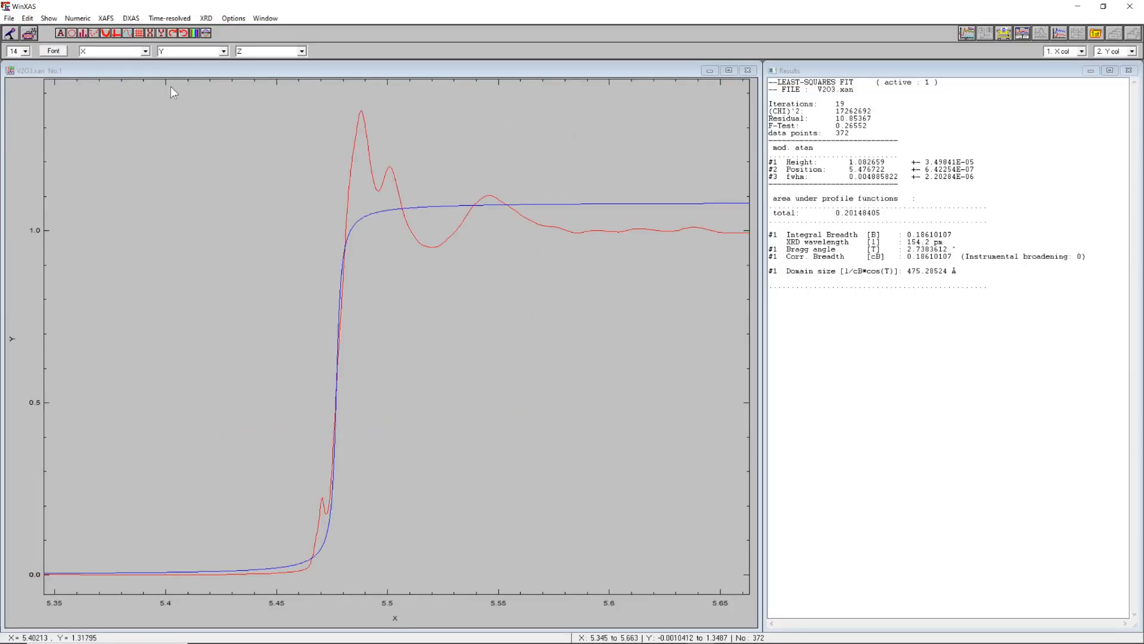
# Step: Open the spectrum VO2.xan from the #5_V-oxides_PCA folder in a new graph window
pyautogui.click(9, 18)
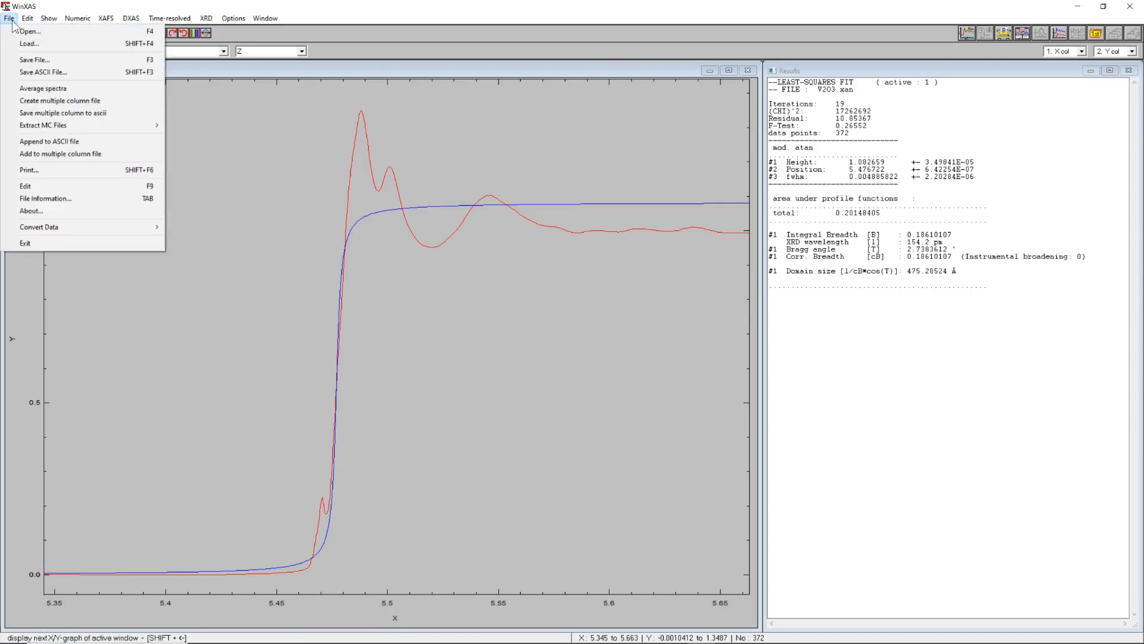
pyautogui.click(23, 31)
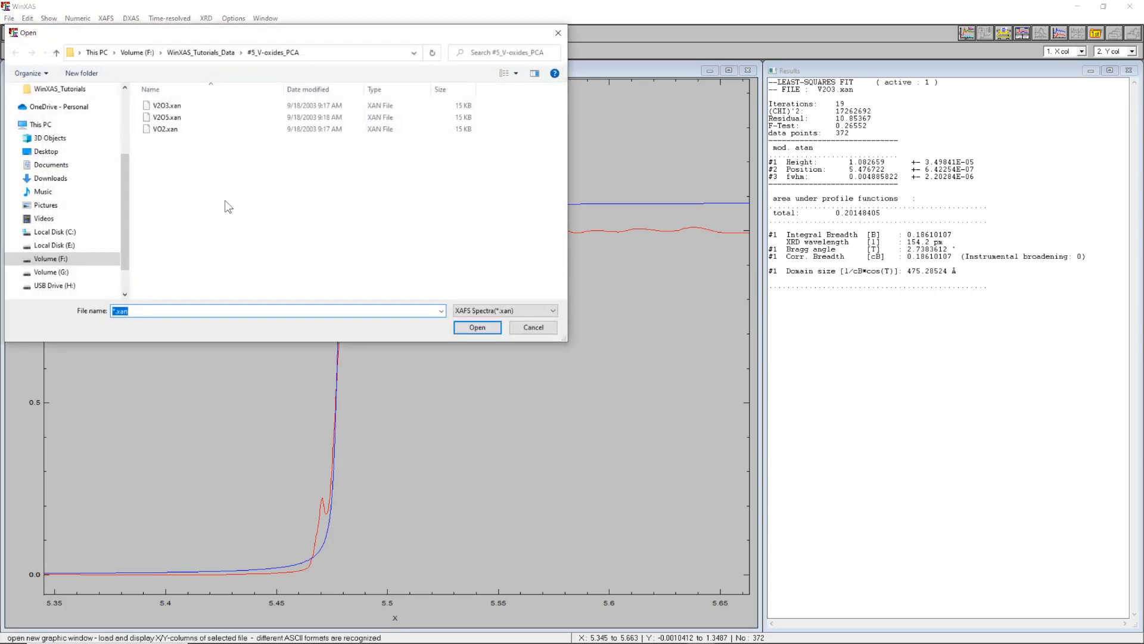
pyautogui.click(166, 130)
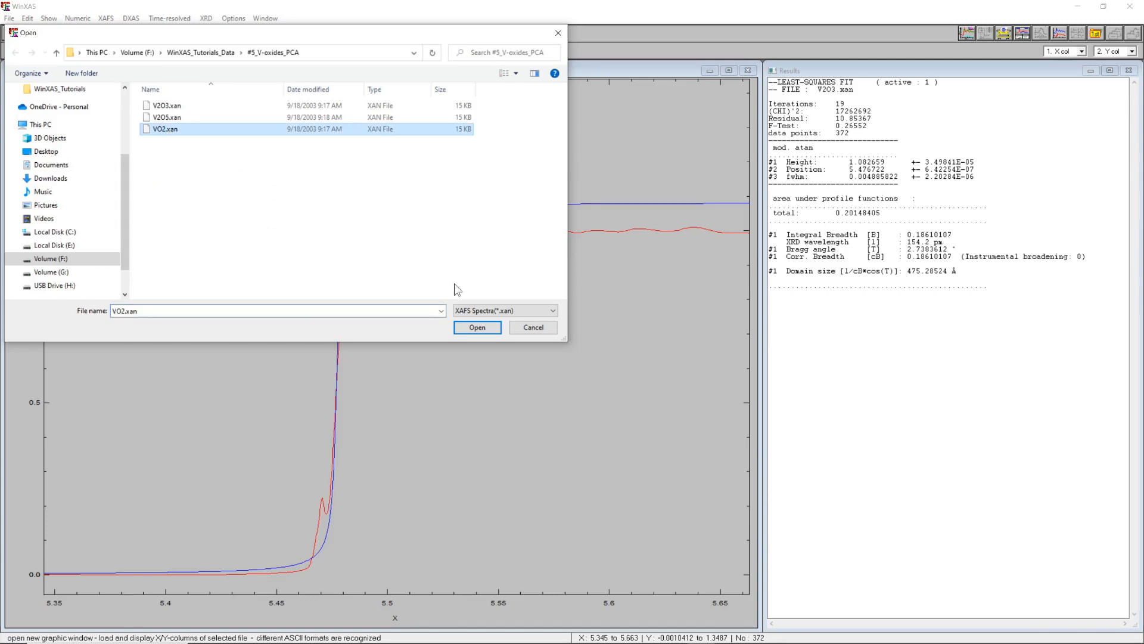
pyautogui.click(478, 328)
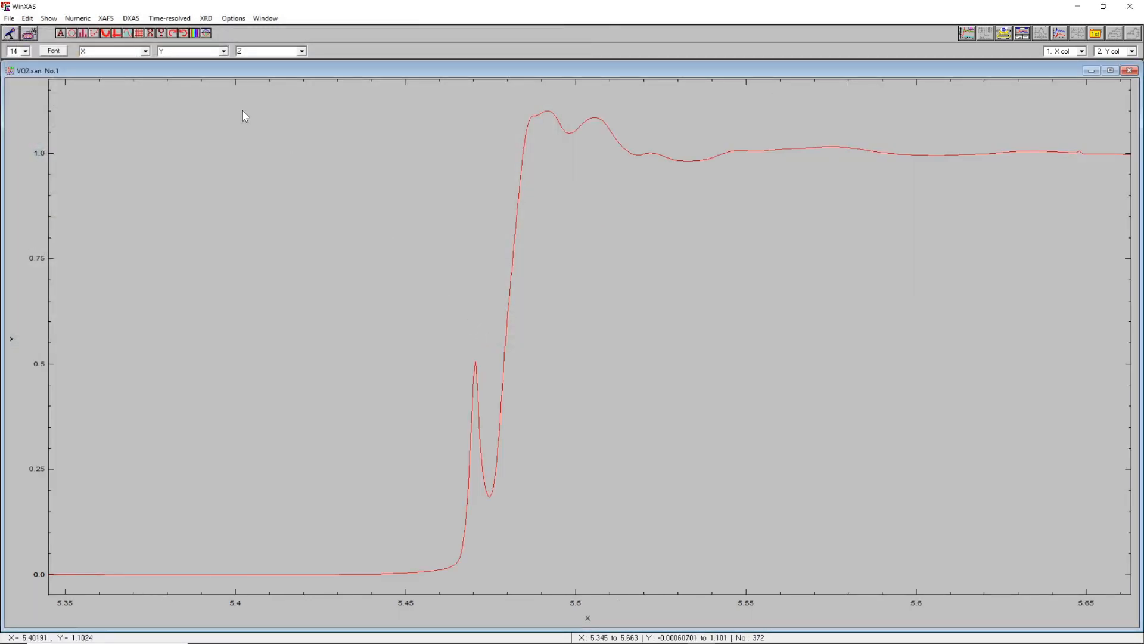
# Step: Fit a single ATAN function without a Gaussian to the VO2 spectrum, placing the starting curve on the edge, and accept the result
pyautogui.click(78, 18)
pyautogui.click(81, 26)
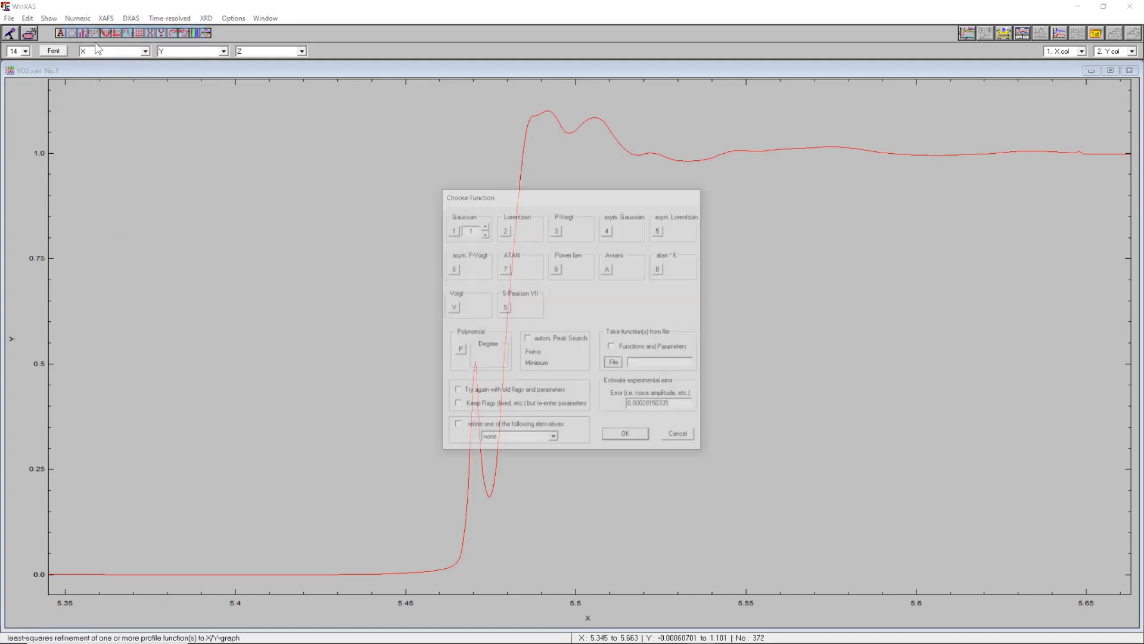
pyautogui.click(454, 232)
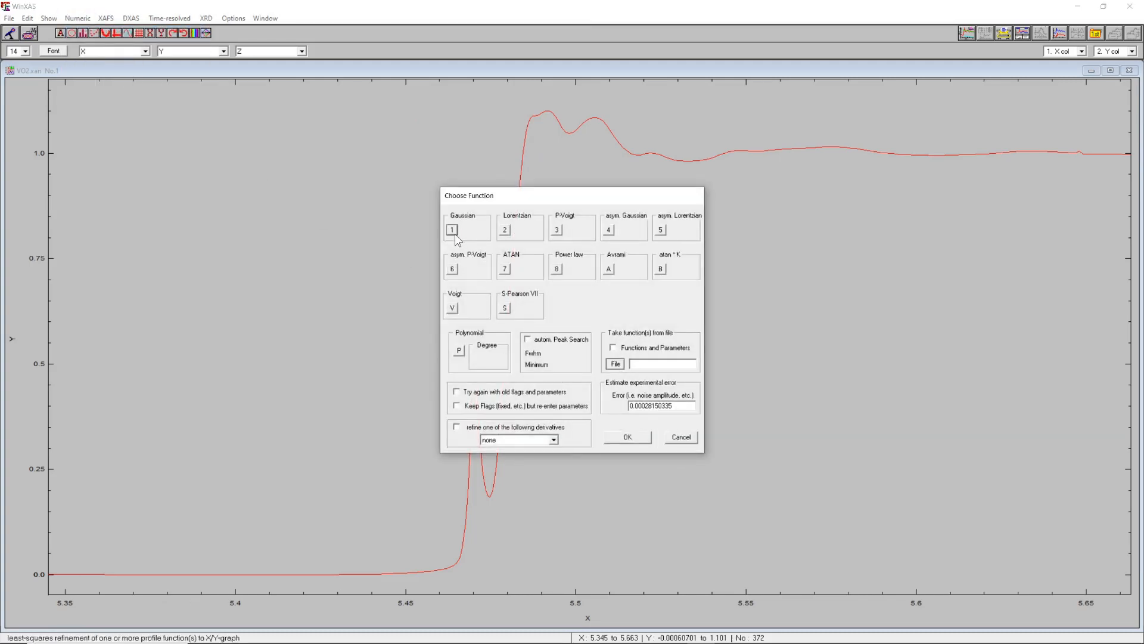
pyautogui.click(505, 268)
pyautogui.click(626, 437)
pyautogui.moveTo(558, 506); pyautogui.dragTo(560, 579)
pyautogui.click(533, 356)
pyautogui.moveTo(528, 360); pyautogui.dragTo(537, 360)
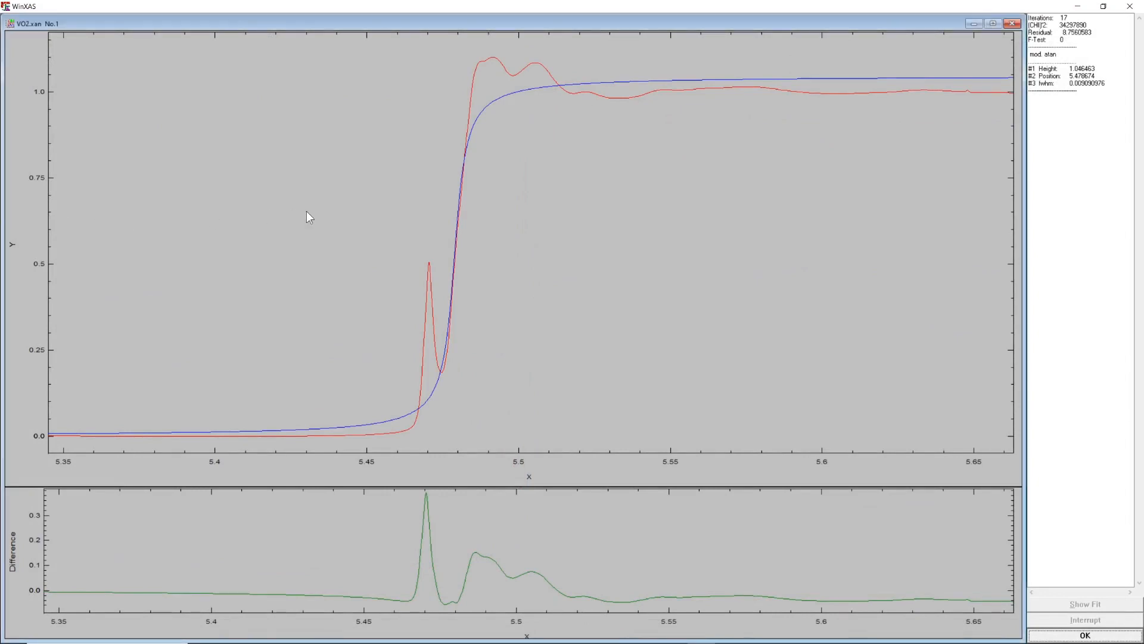
pyautogui.click(1065, 637)
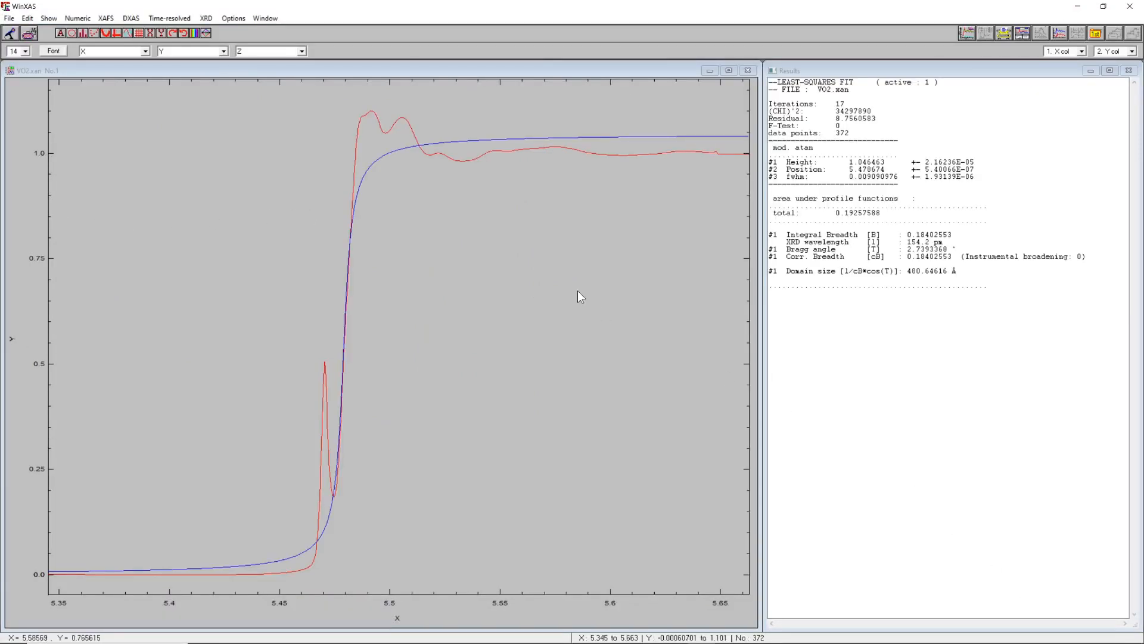
# Step: Hide the results window and tile the three fitted spectra, with the VO2 graph below the V2O5 graph
pyautogui.click(773, 71)
pyautogui.click(786, 148)
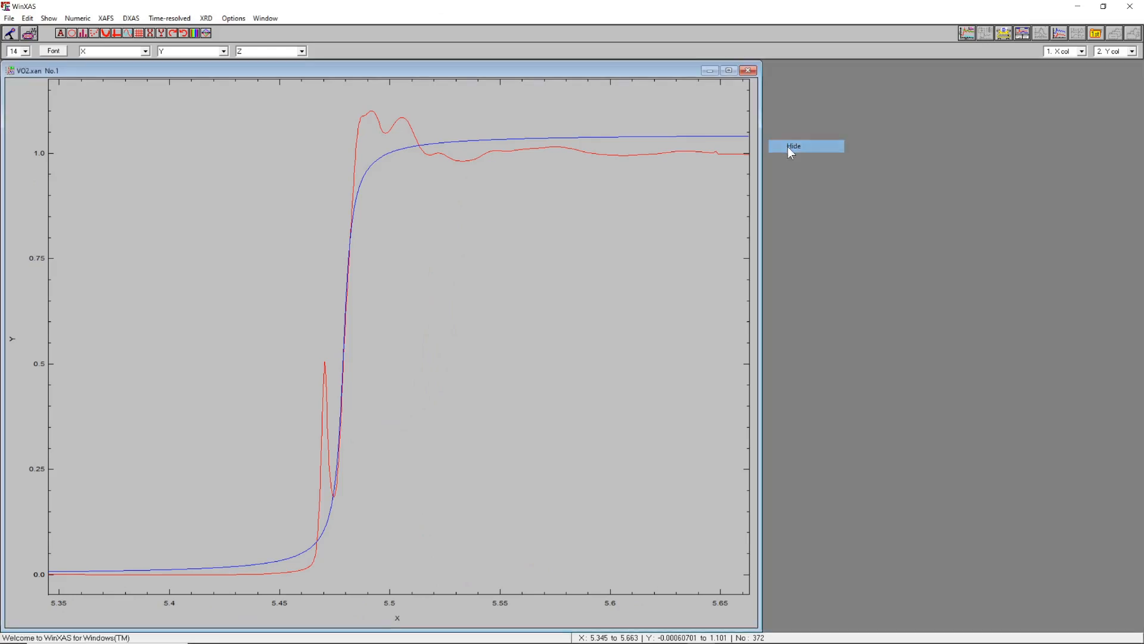
pyautogui.click(1025, 33)
pyautogui.moveTo(842, 73); pyautogui.dragTo(273, 352)
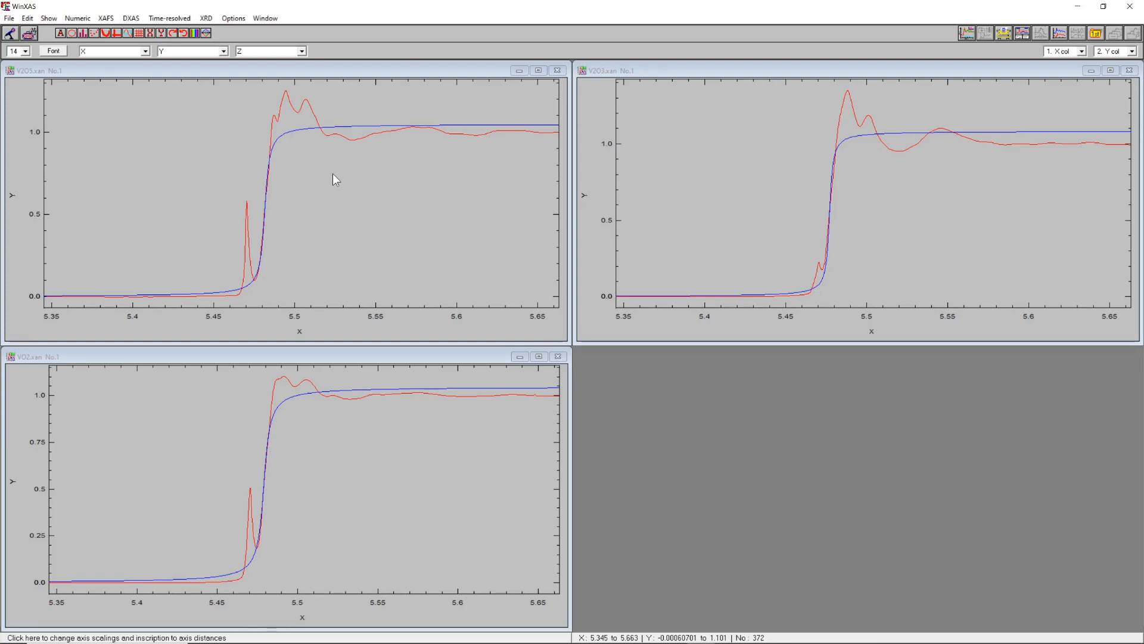
# Step: List the text files in the #5_V-oxides_PCA folder and open V-Valence_atan.txt
pyautogui.click(9, 19)
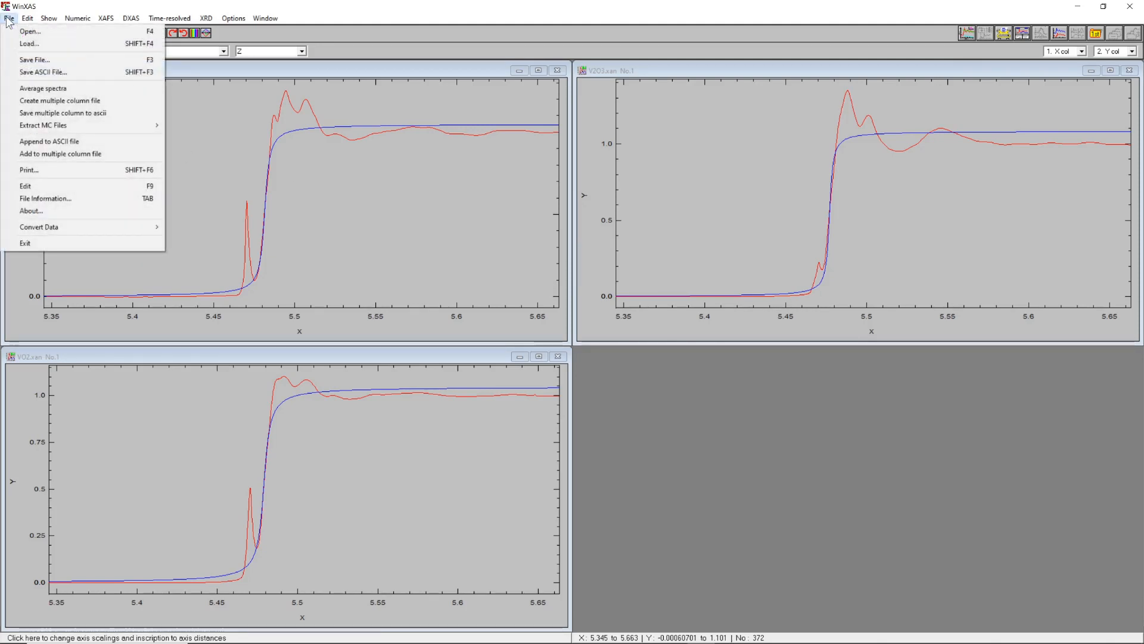
pyautogui.click(37, 34)
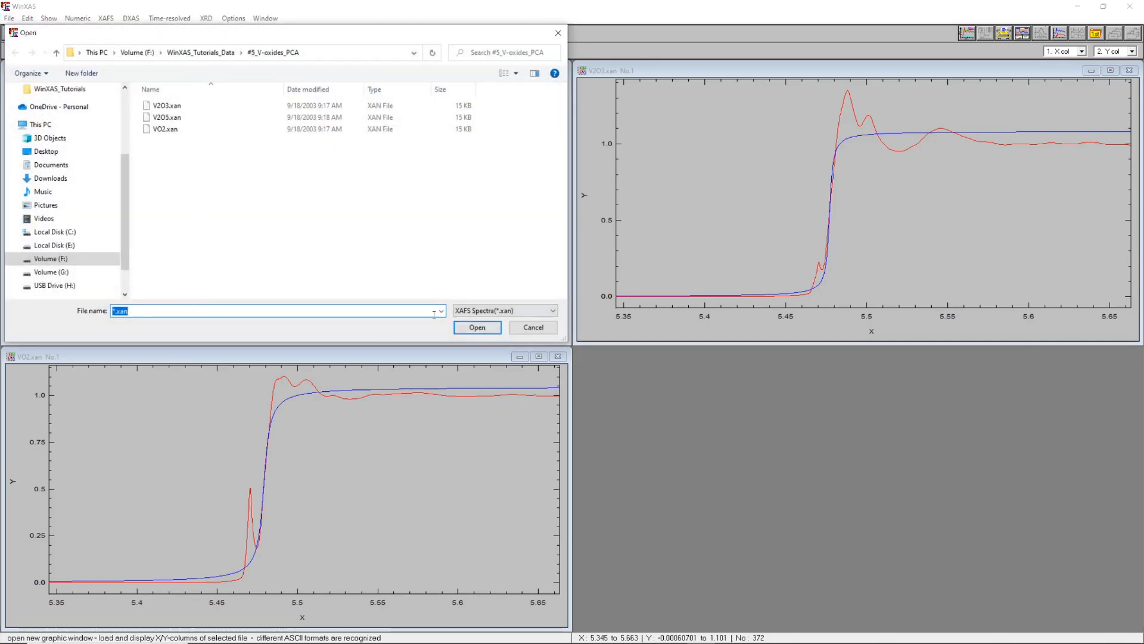
pyautogui.click(215, 310)
pyautogui.press('BackSpace')
pyautogui.press('BackSpace')
pyautogui.write('txt')
pyautogui.press('Return')
pyautogui.click(196, 117)
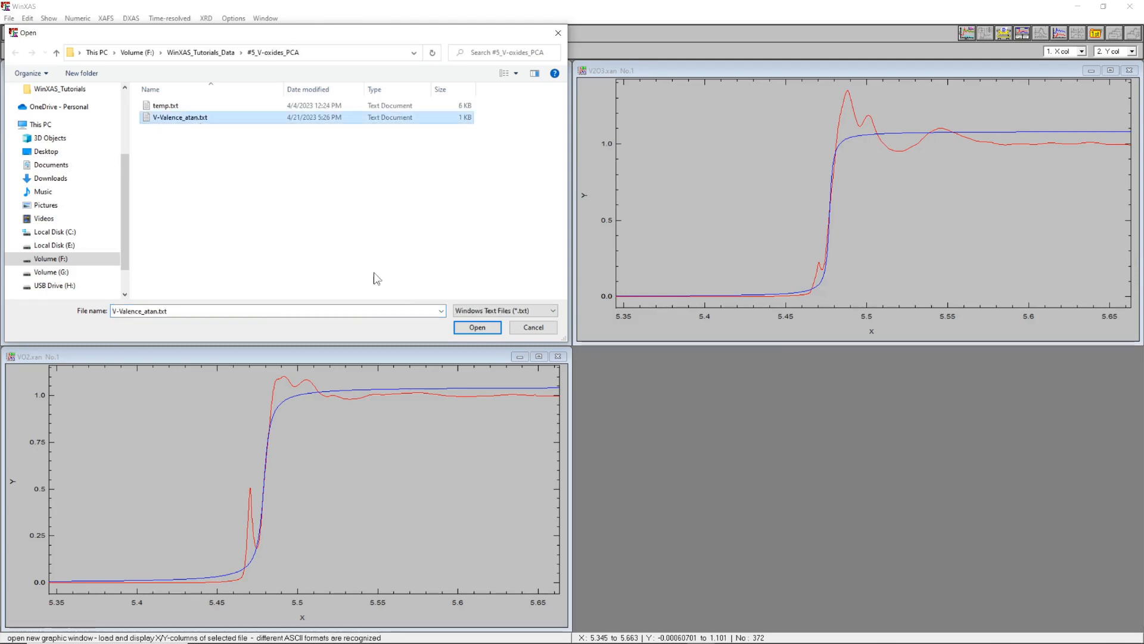
pyautogui.click(476, 327)
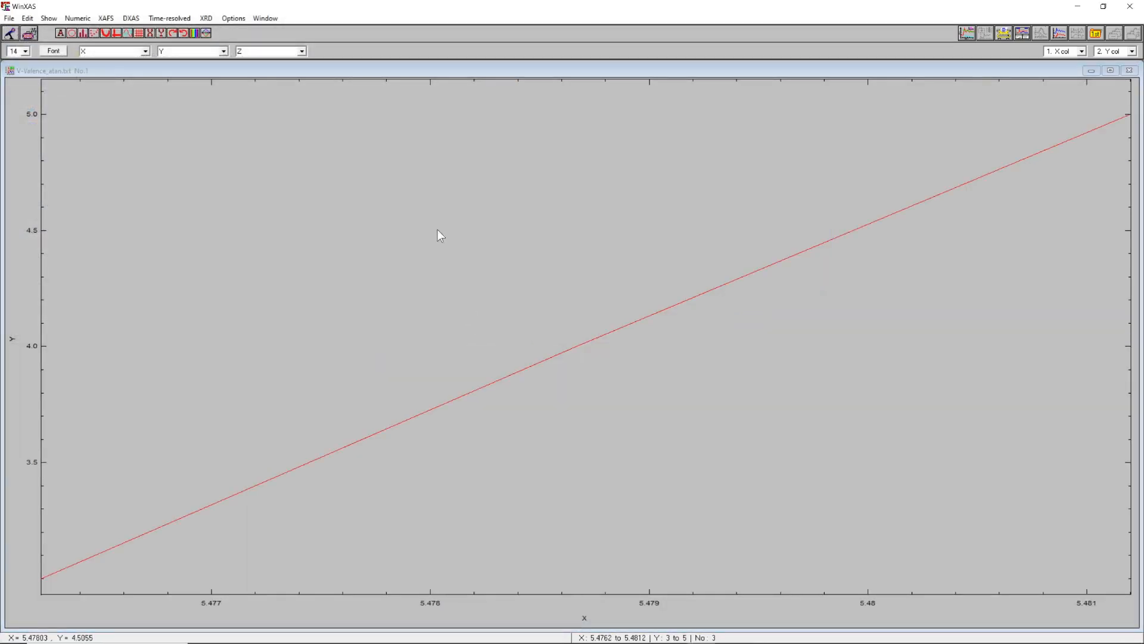
# Step: Display the valence data points as filled circle markers and calculate a linear regression through them
pyautogui.click(72, 33)
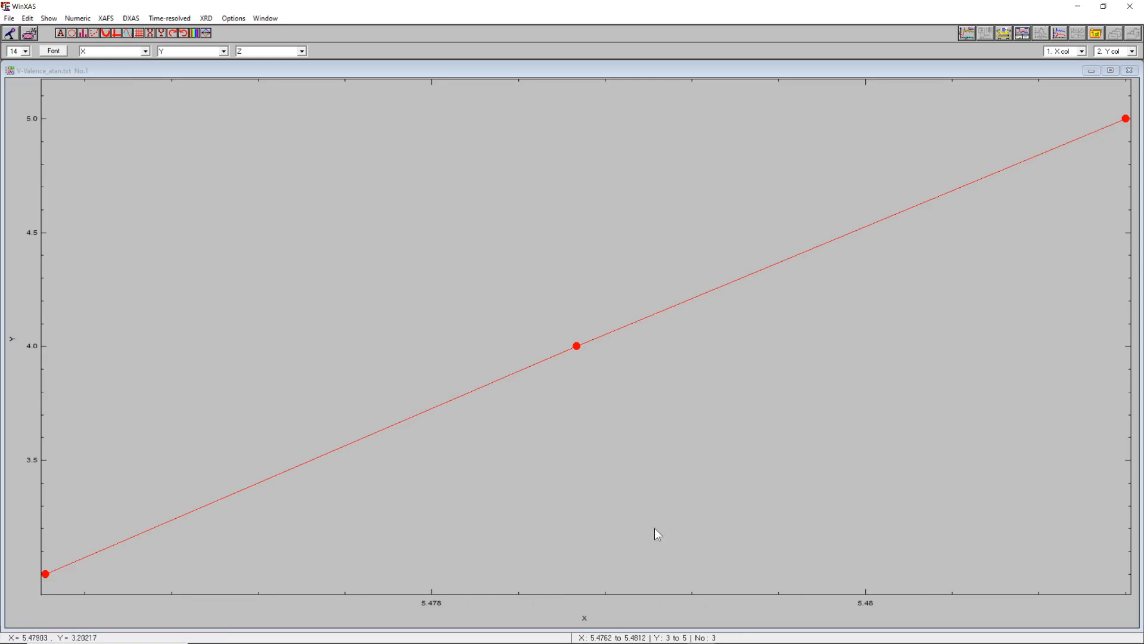
pyautogui.click(78, 18)
pyautogui.click(127, 195)
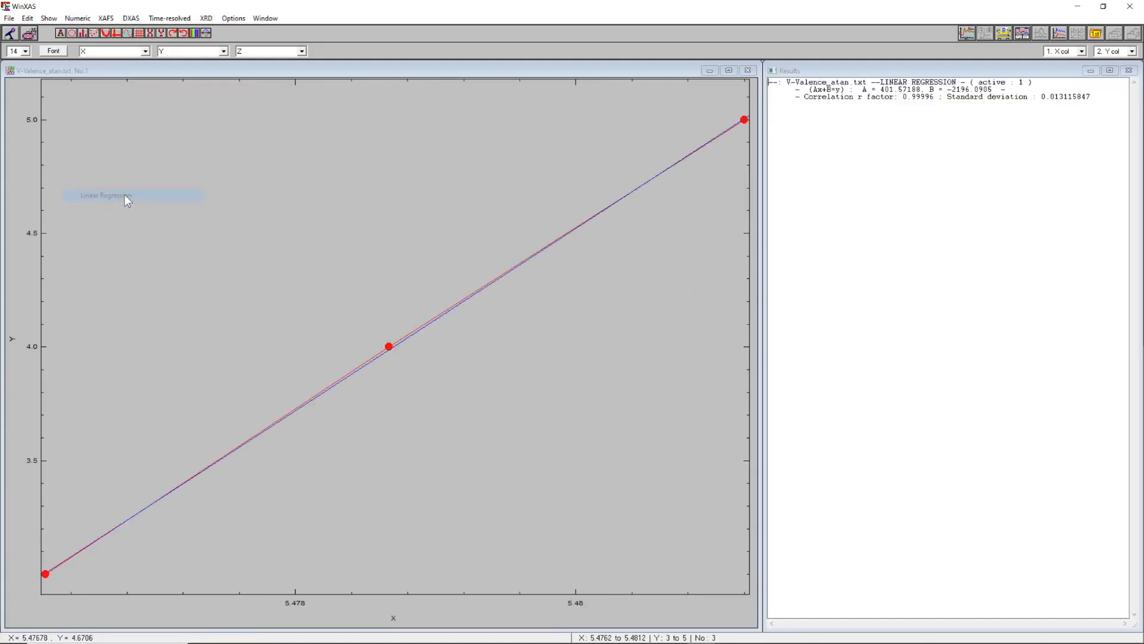
# Step: Hide the regression results and tile the valence plot together with the three fitted vanadium oxide spectra
pyautogui.rightClick(775, 78)
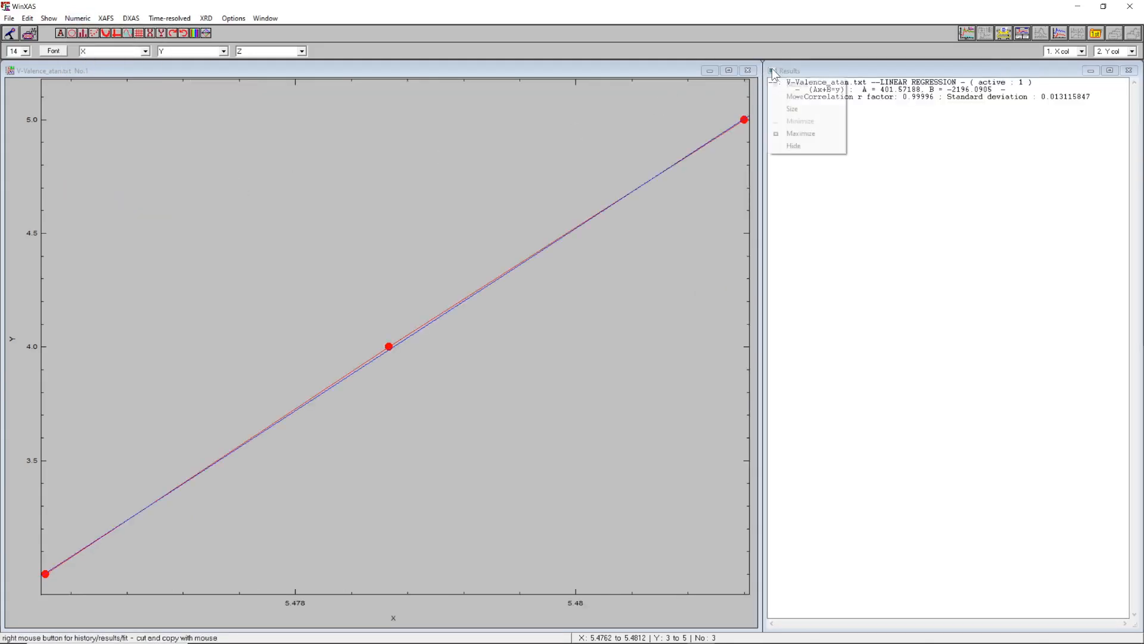
pyautogui.click(795, 149)
pyautogui.click(1022, 33)
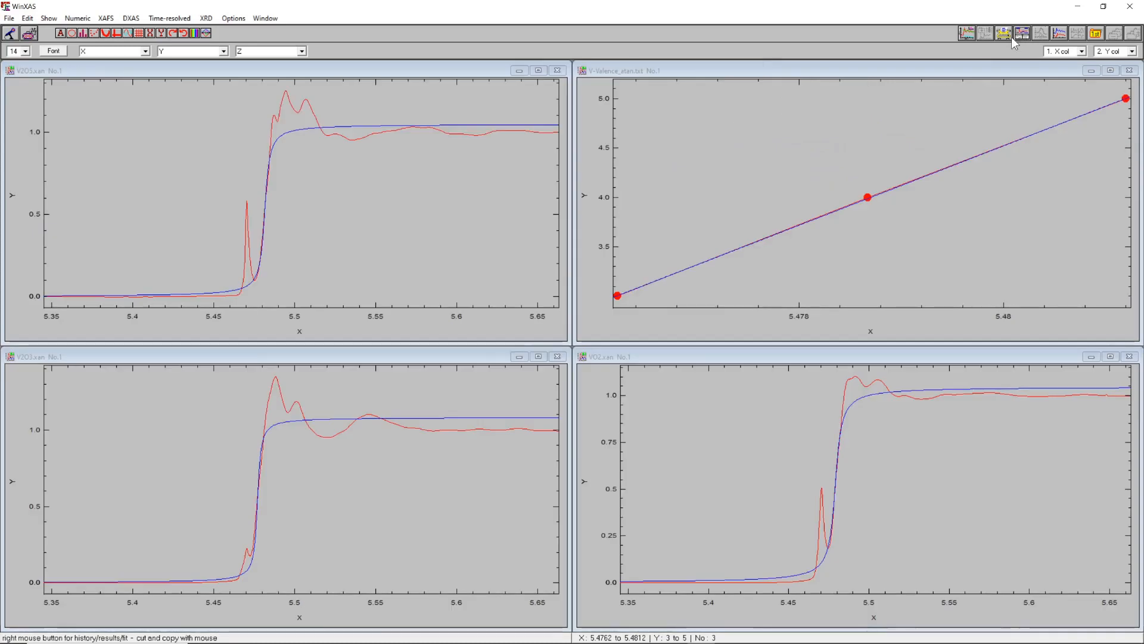